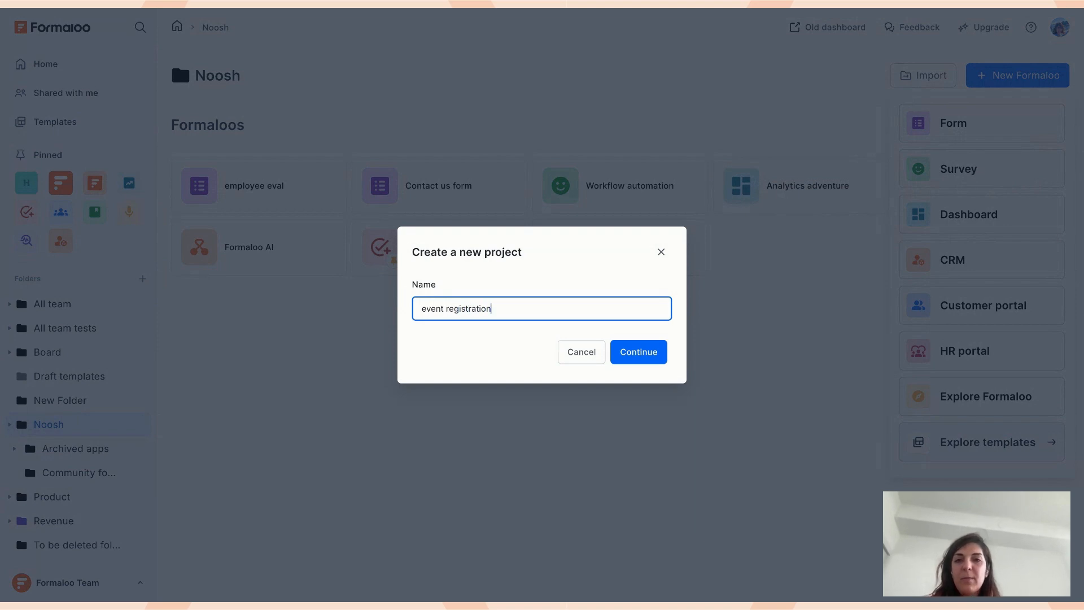
Create the "event registration" project and open its survey for editing with the design settings shown
{"action": "left_click", "coordinate": [636, 354]}
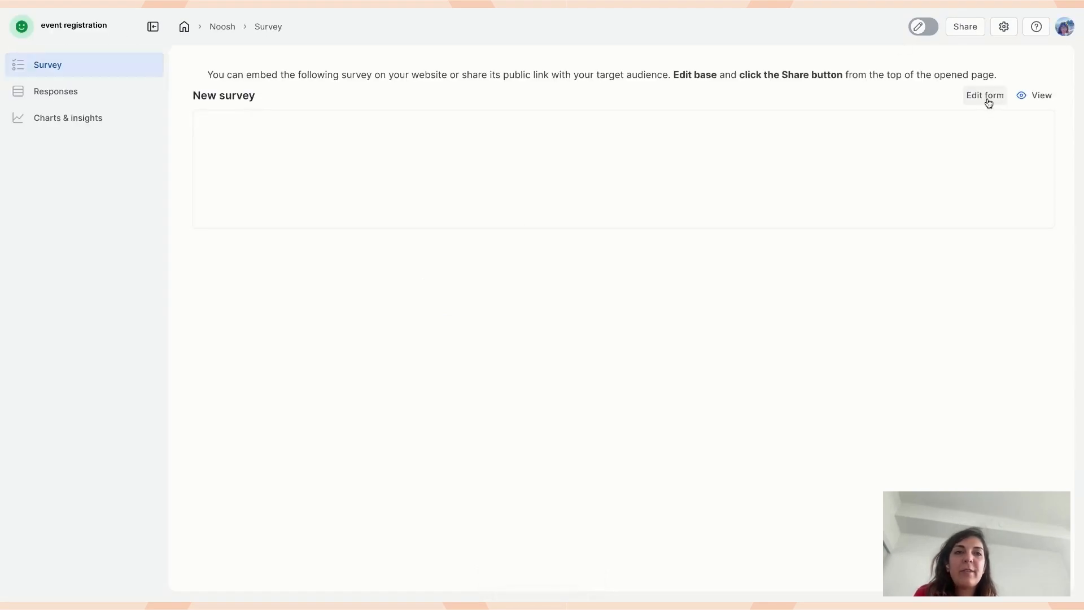
{"action": "left_click", "coordinate": [987, 100]}
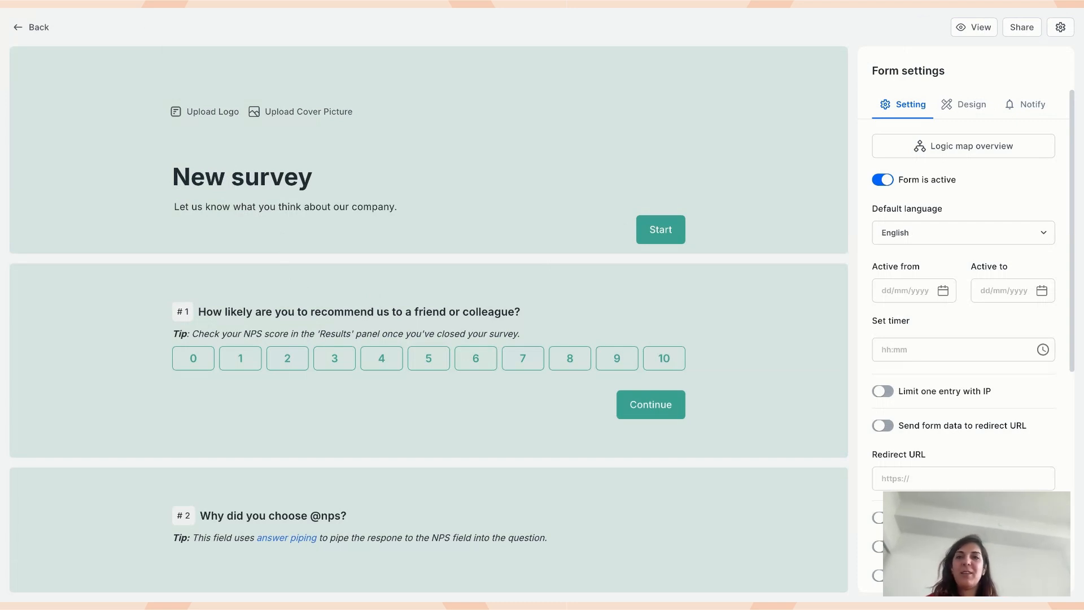
{"action": "left_click", "coordinate": [963, 105]}
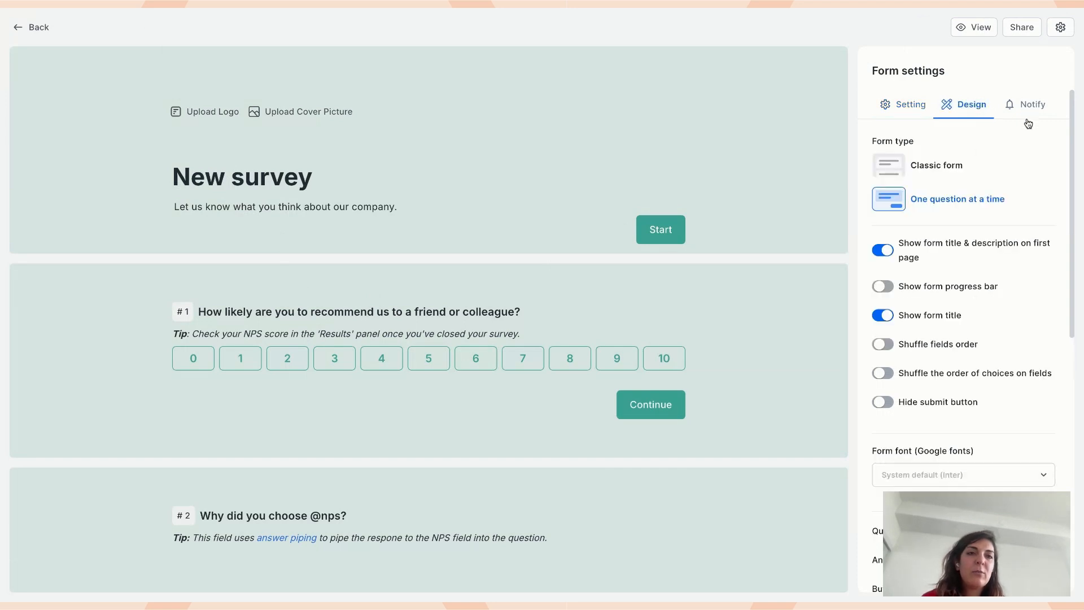
Preview the survey, start it, answer the recommendation question with 9, and close the preview
{"action": "left_click", "coordinate": [980, 28]}
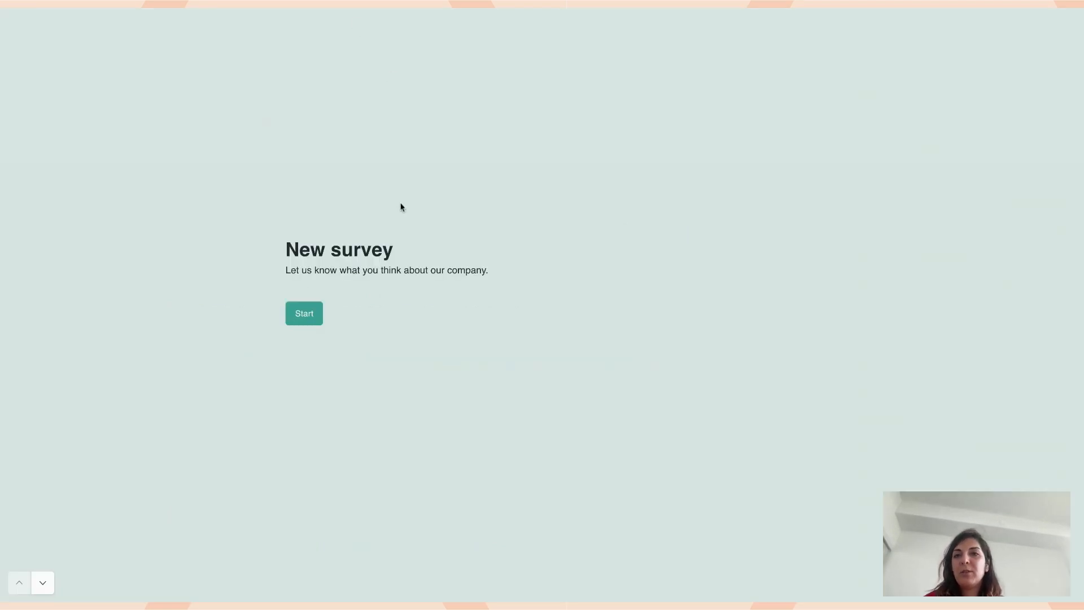
{"action": "left_click", "coordinate": [310, 316]}
{"action": "left_click", "coordinate": [746, 284]}
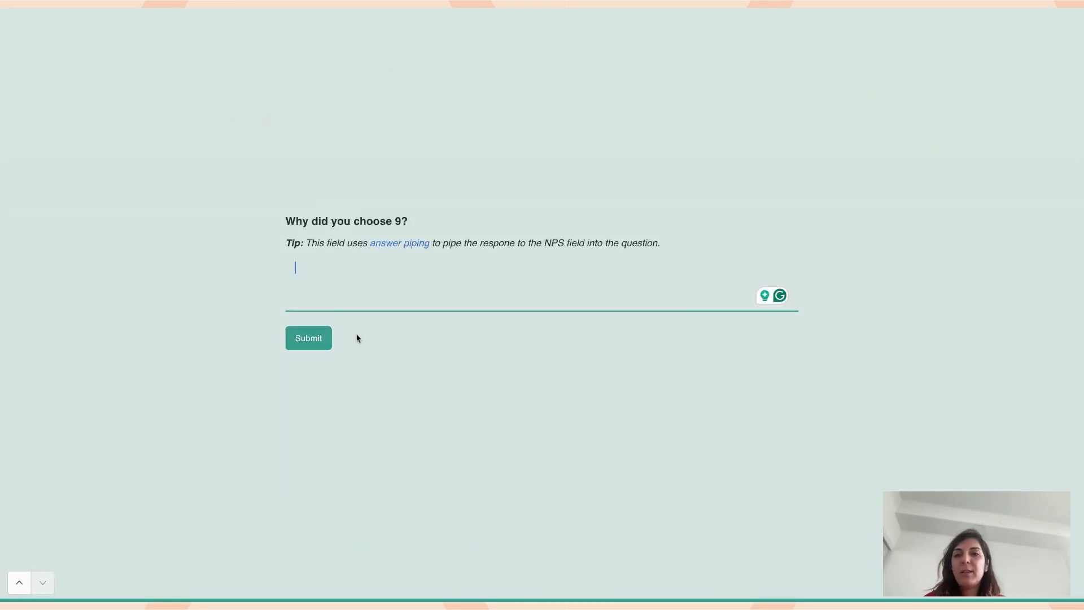
{"action": "left_click", "coordinate": [218, 540]}
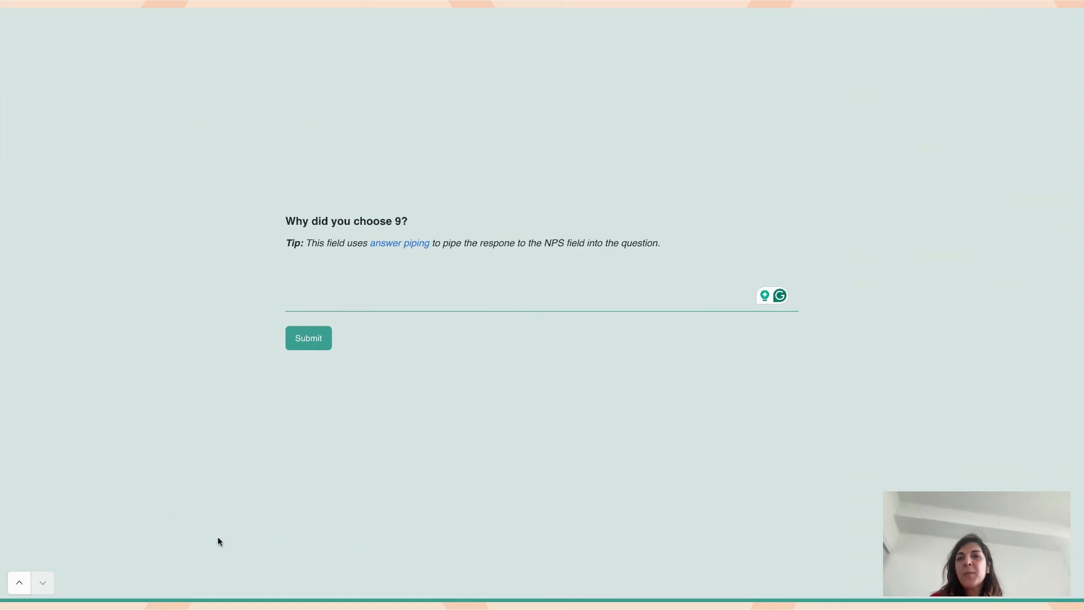
{"action": "key", "text": "super+w"}
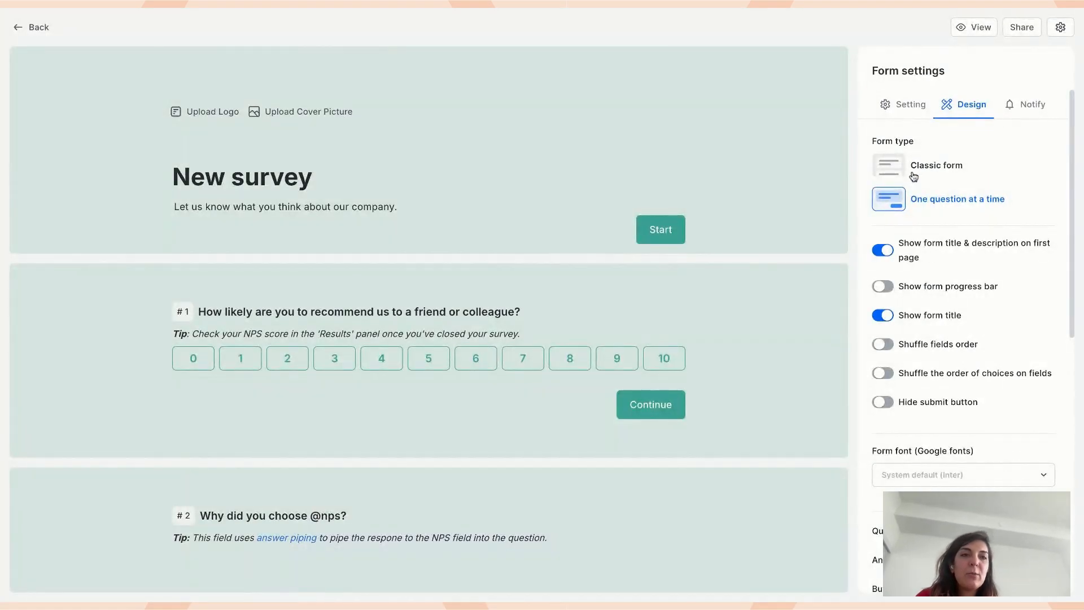
Switch the form type to Classic form and retitle the form "event registration form"
{"action": "left_click", "coordinate": [892, 168]}
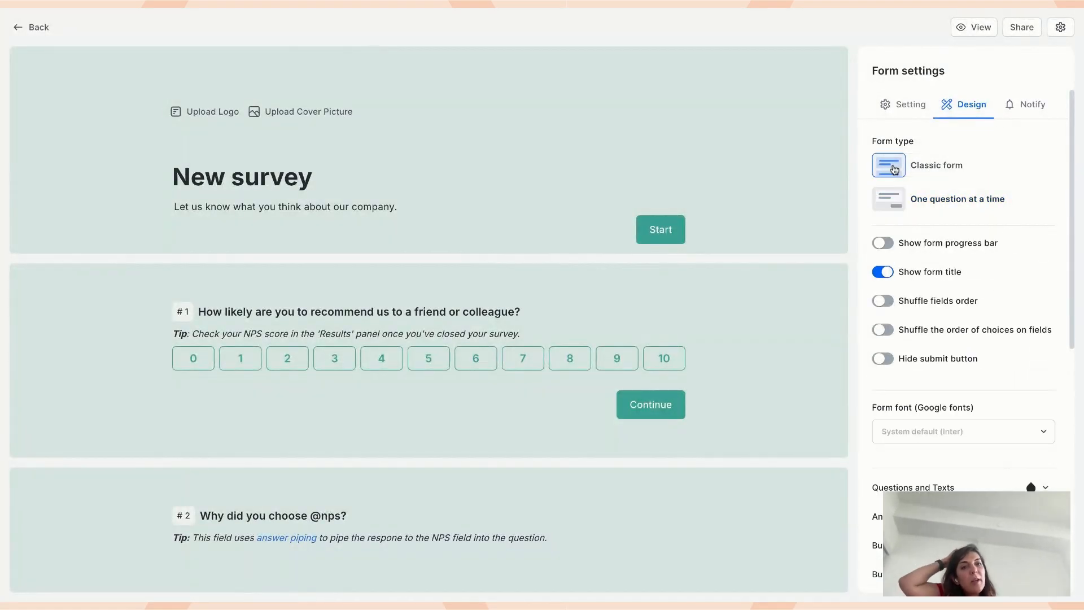
{"action": "triple_click", "coordinate": [343, 185]}
{"action": "left_click", "coordinate": [342, 187]}
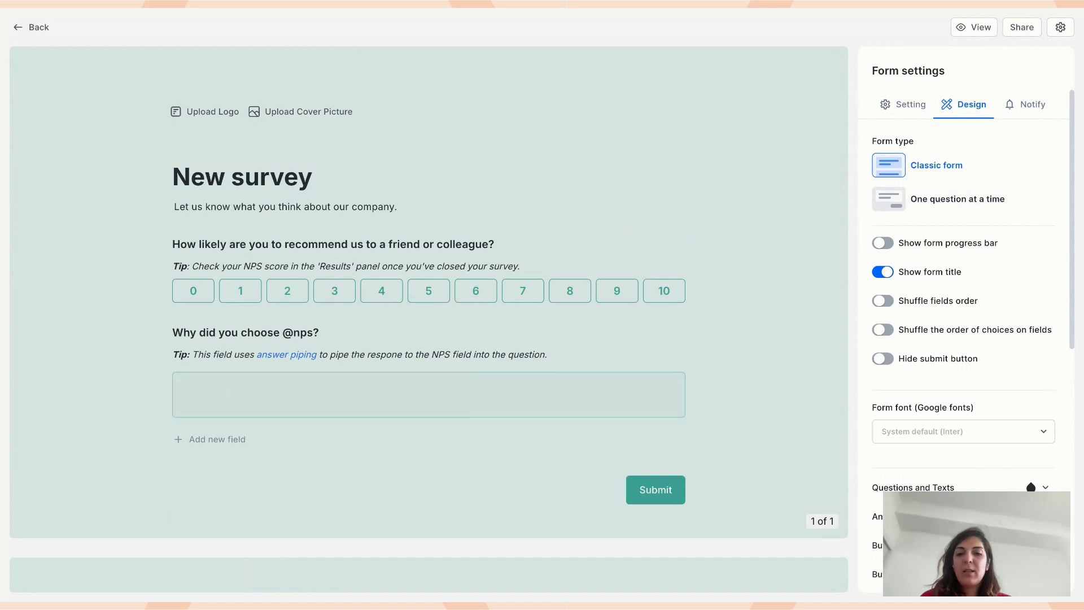
{"action": "left_click", "coordinate": [310, 186]}
{"action": "triple_click", "coordinate": [309, 186]}
{"action": "type", "text": "event registration form"}
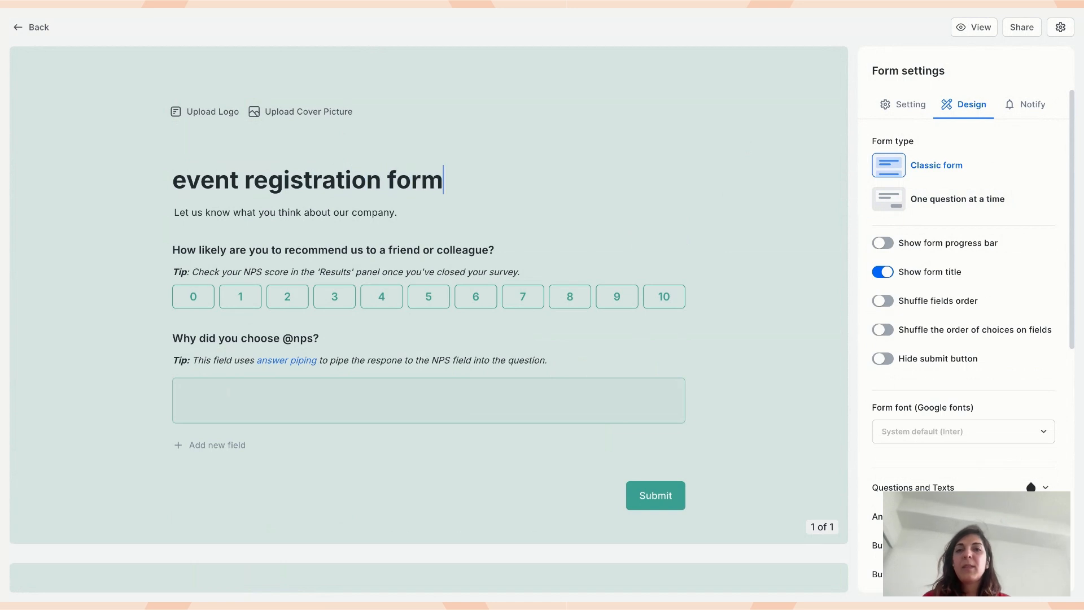
{"action": "key", "text": "Return"}
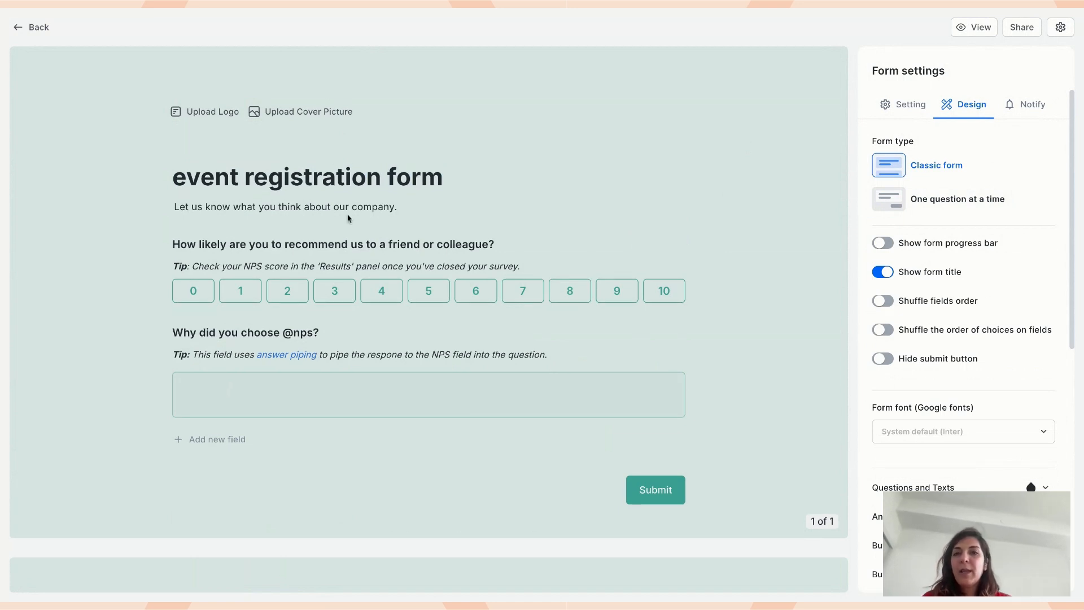
Capitalize the first letter of the form title so it reads "Event registration form"
{"action": "left_click", "coordinate": [198, 175]}
{"action": "left_click", "coordinate": [185, 177]}
{"action": "key", "text": "shift+Left"}
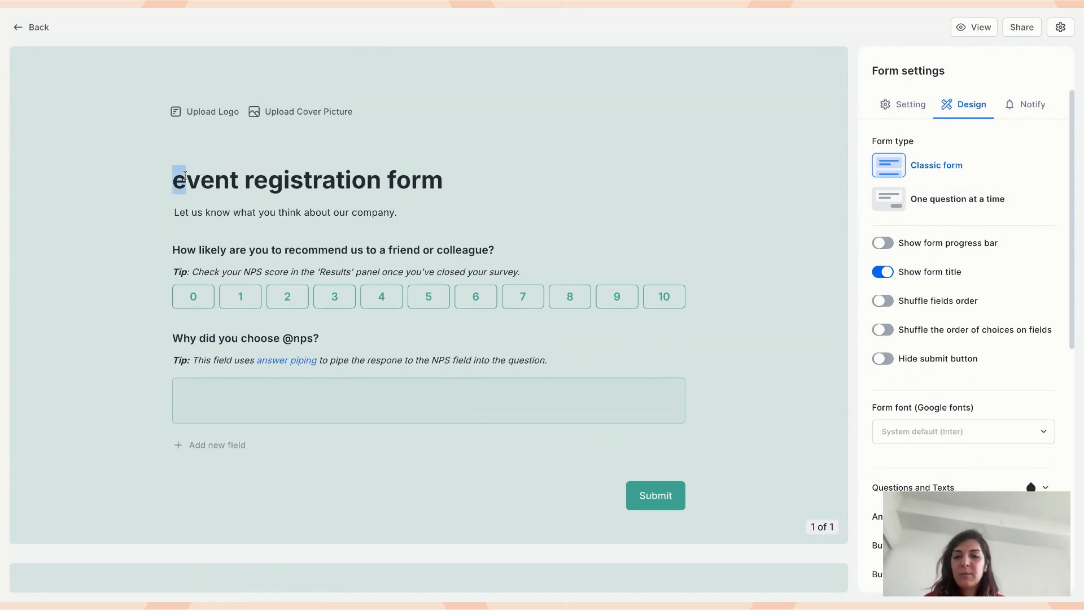
{"action": "type", "text": "E"}
{"action": "mouse_move", "coordinate": [183, 253]}
{"action": "left_click", "coordinate": [128, 250]}
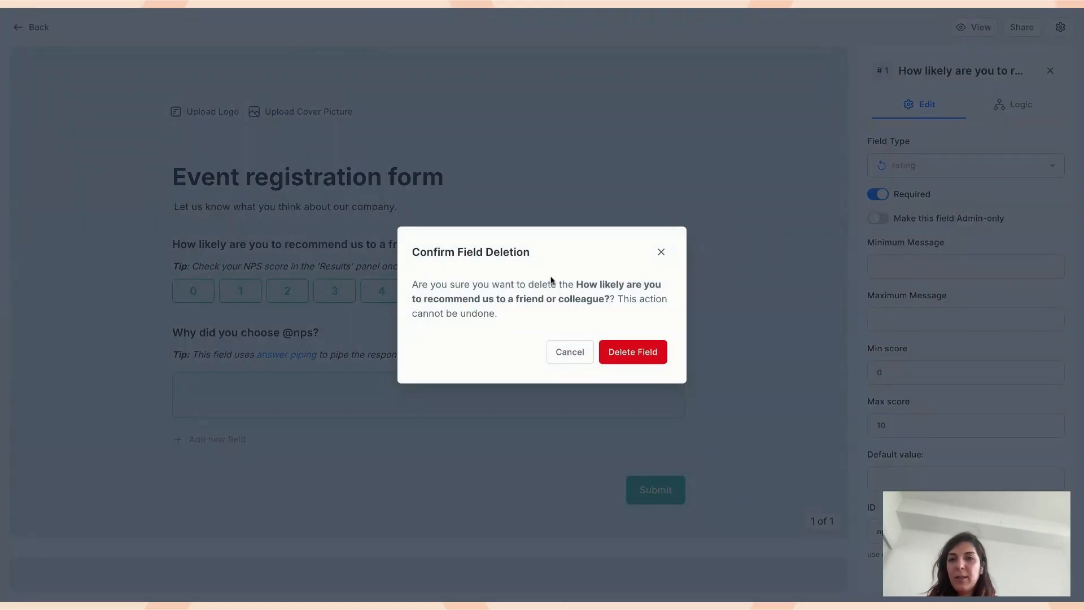
{"action": "left_click", "coordinate": [624, 351]}
{"action": "mouse_move", "coordinate": [159, 260]}
{"action": "left_click", "coordinate": [128, 245]}
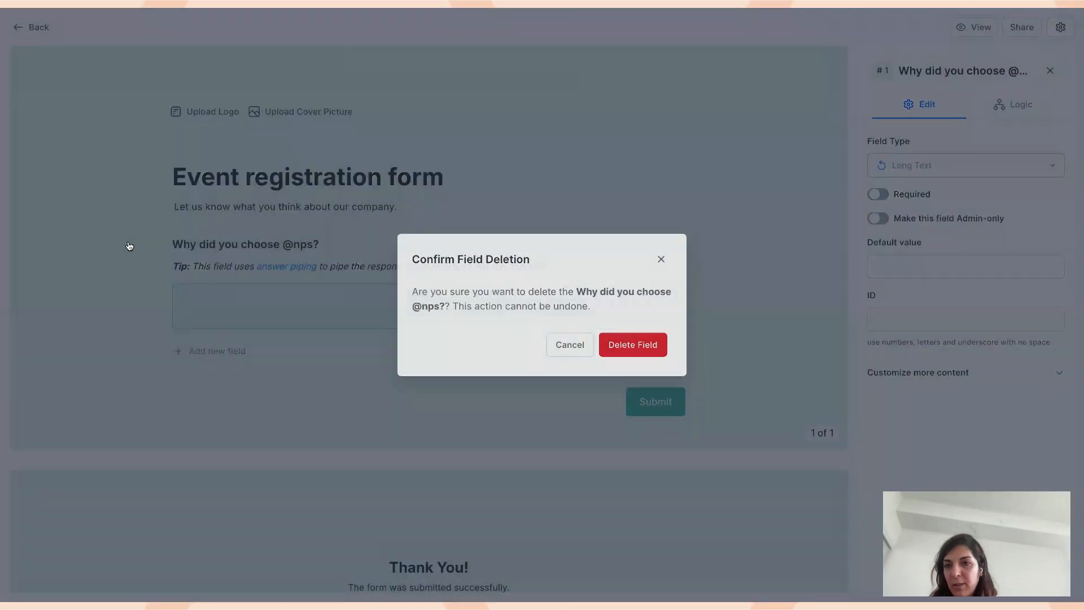
{"action": "left_click", "coordinate": [633, 345]}
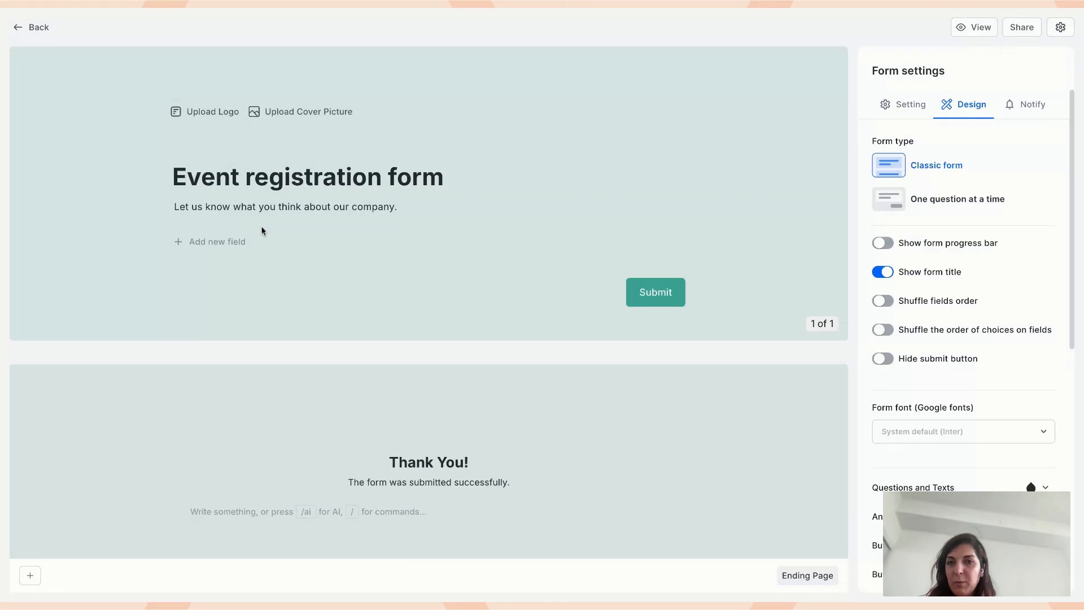
Add a Text field to the form and label it "Full name"
{"action": "left_click", "coordinate": [180, 241]}
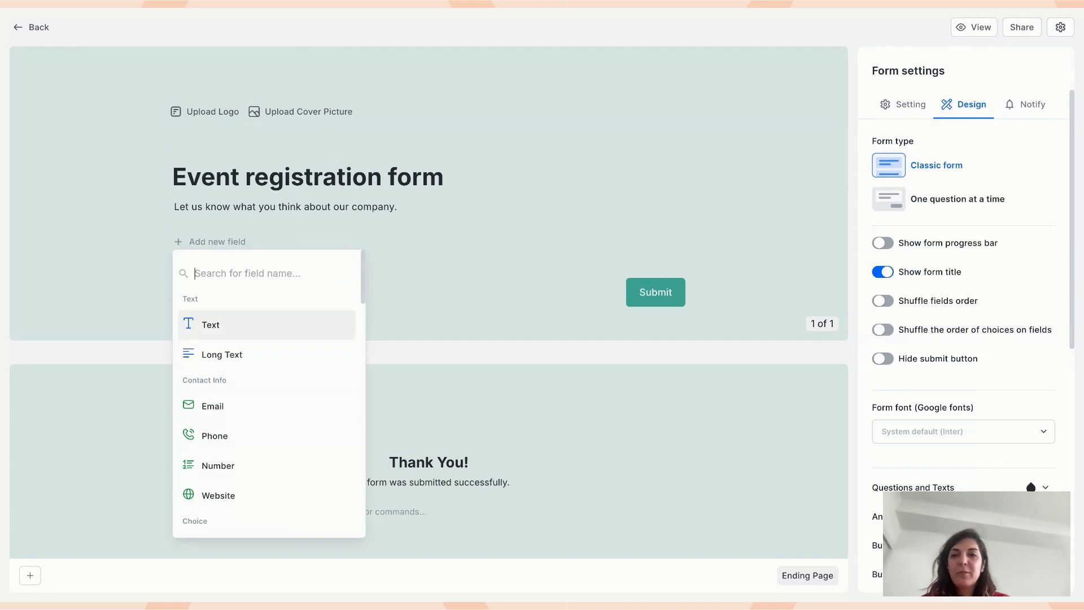
{"action": "left_click", "coordinate": [214, 325]}
{"action": "key", "text": "ctrl+a"}
{"action": "type", "text": "Full name"}
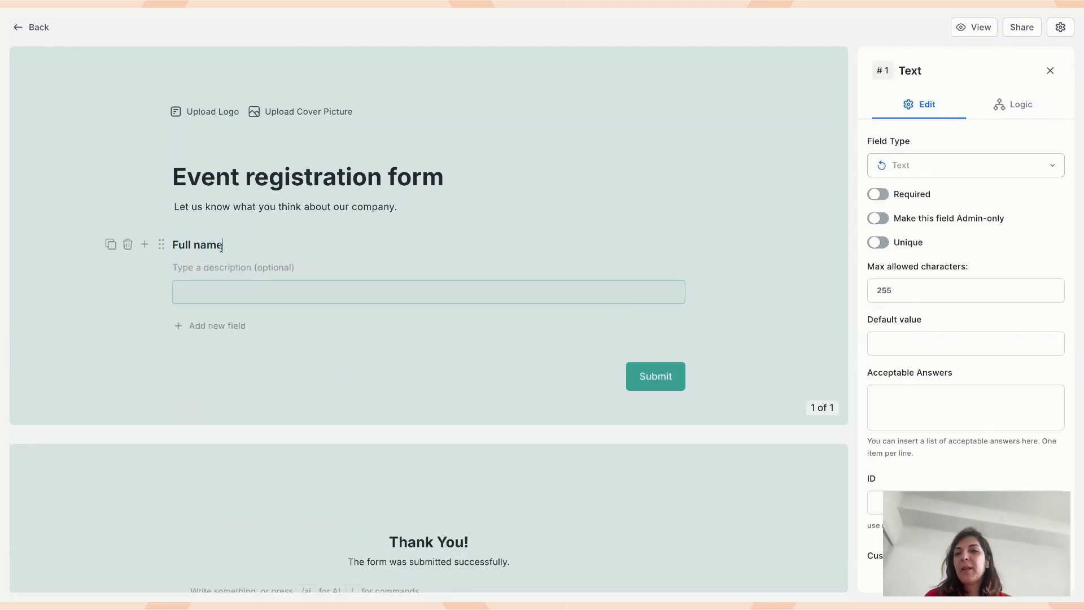
Add an Email field below the "Full name" field, keeping its default label
{"action": "left_click", "coordinate": [144, 243]}
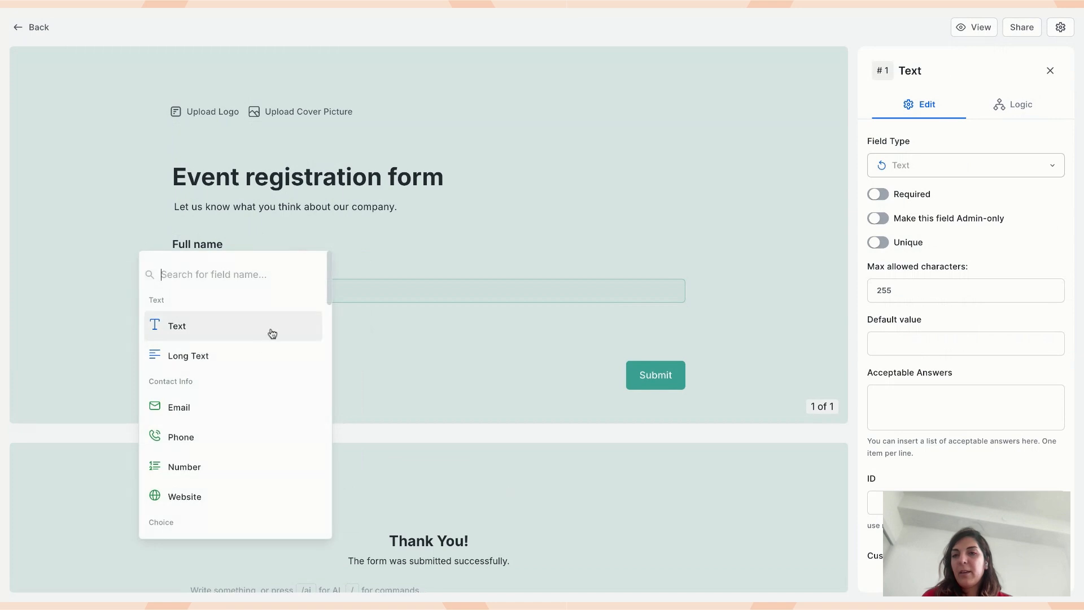
{"action": "left_click", "coordinate": [214, 409]}
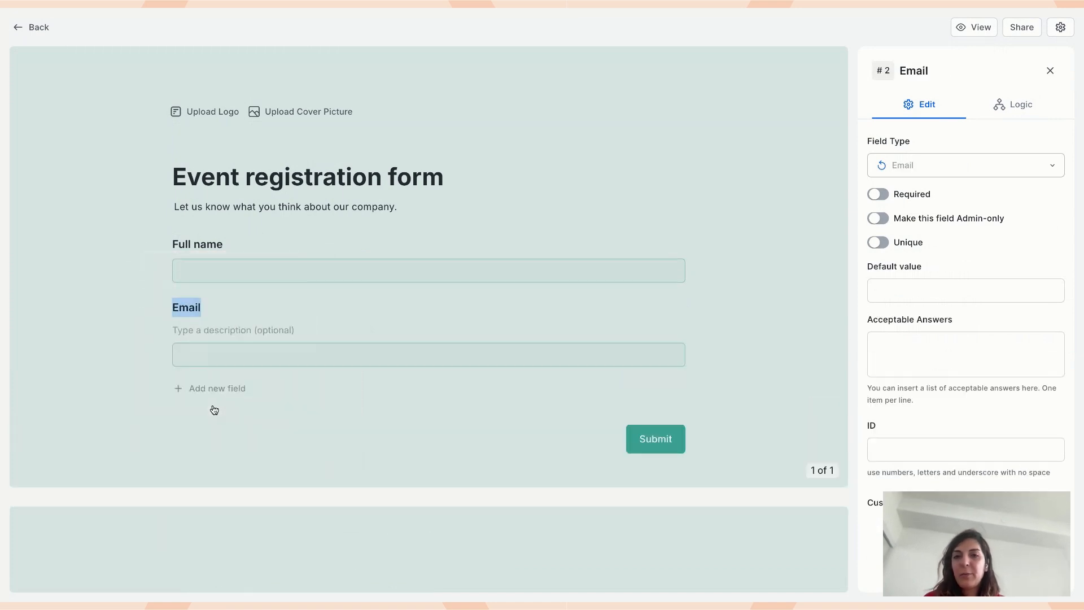
{"action": "left_click", "coordinate": [213, 406]}
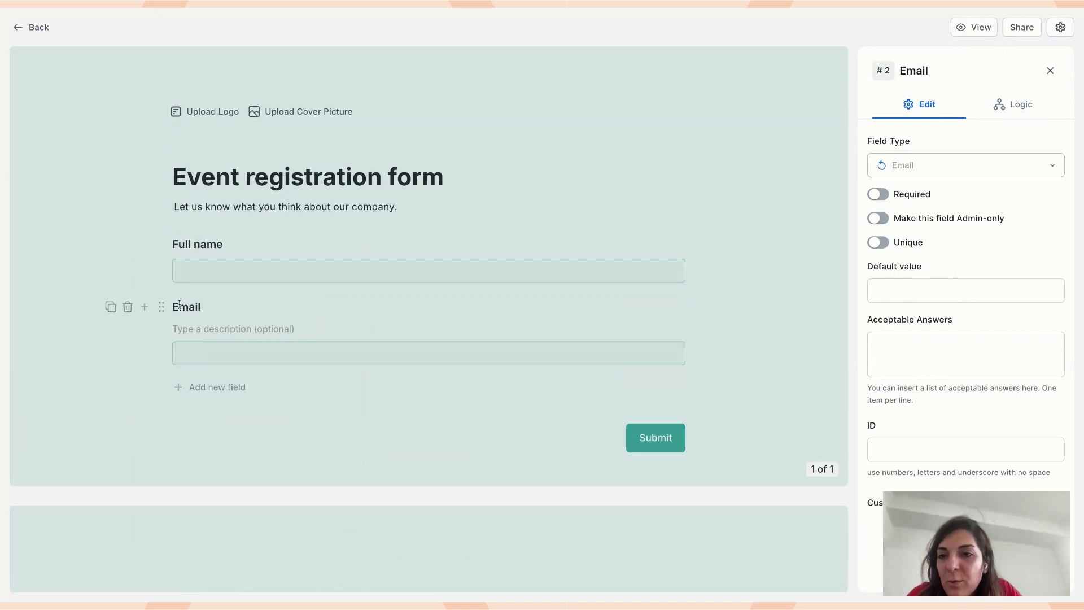
Add a Single Choice field below Email, titled "Which event are you registering for?"
{"action": "left_click", "coordinate": [145, 308]}
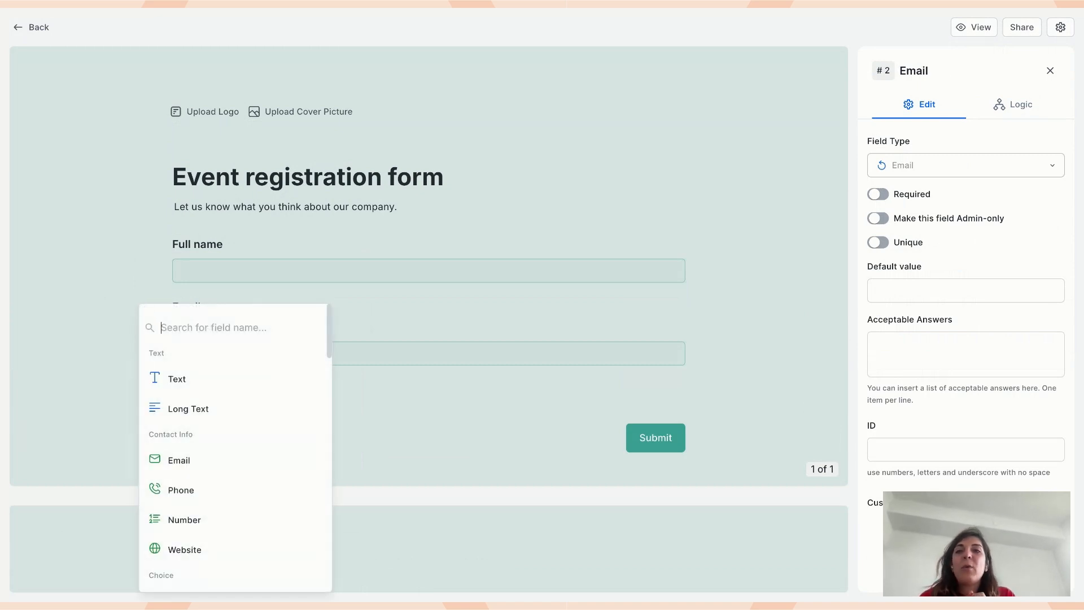
{"action": "type", "text": "ch"}
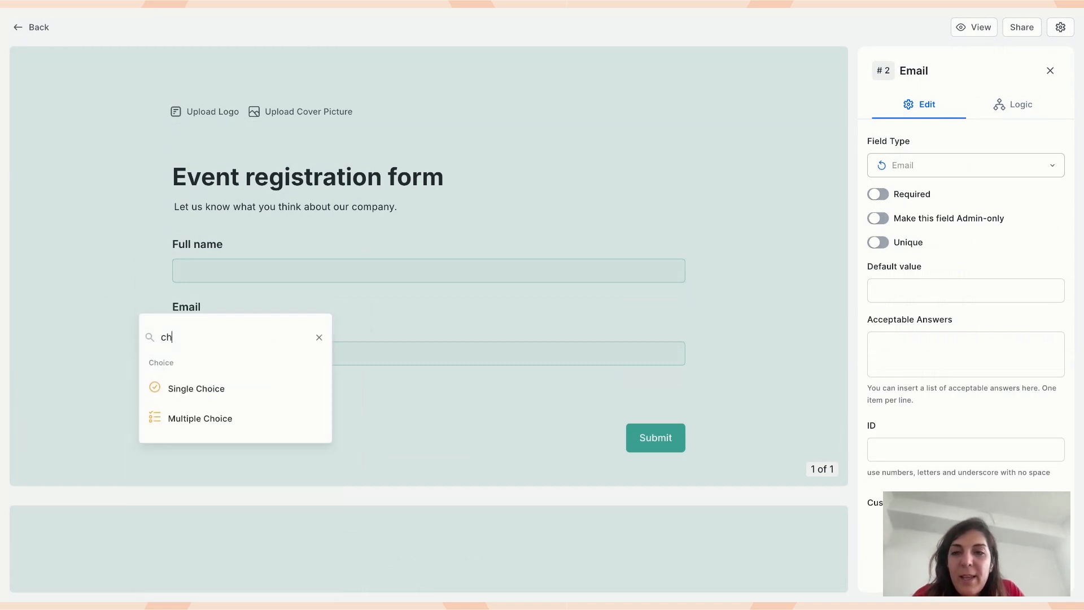
{"action": "left_click", "coordinate": [211, 398]}
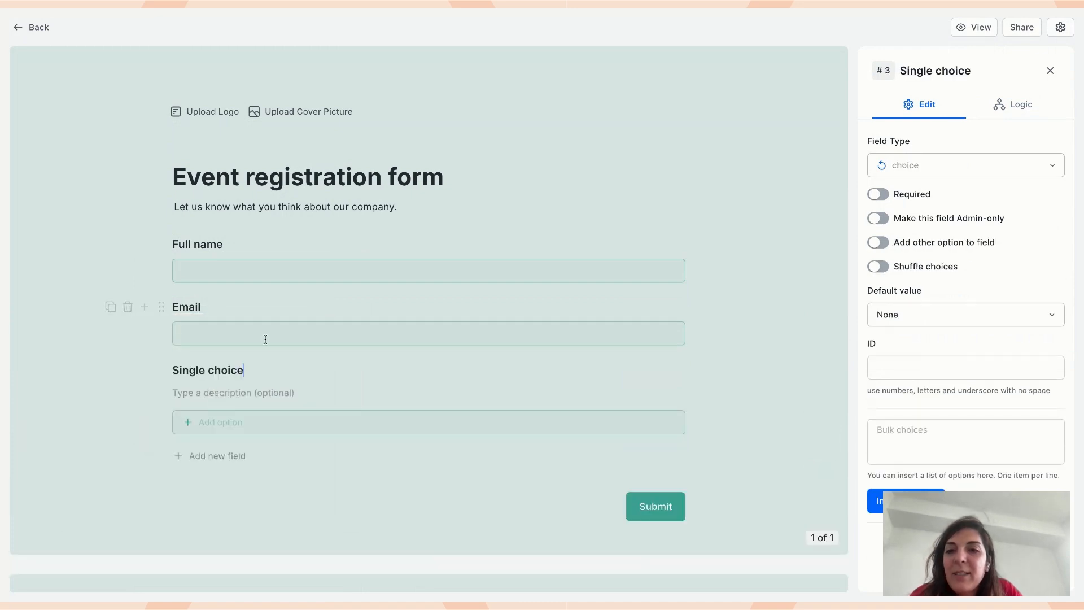
{"action": "type", "text": "Which event are you registering for?"}
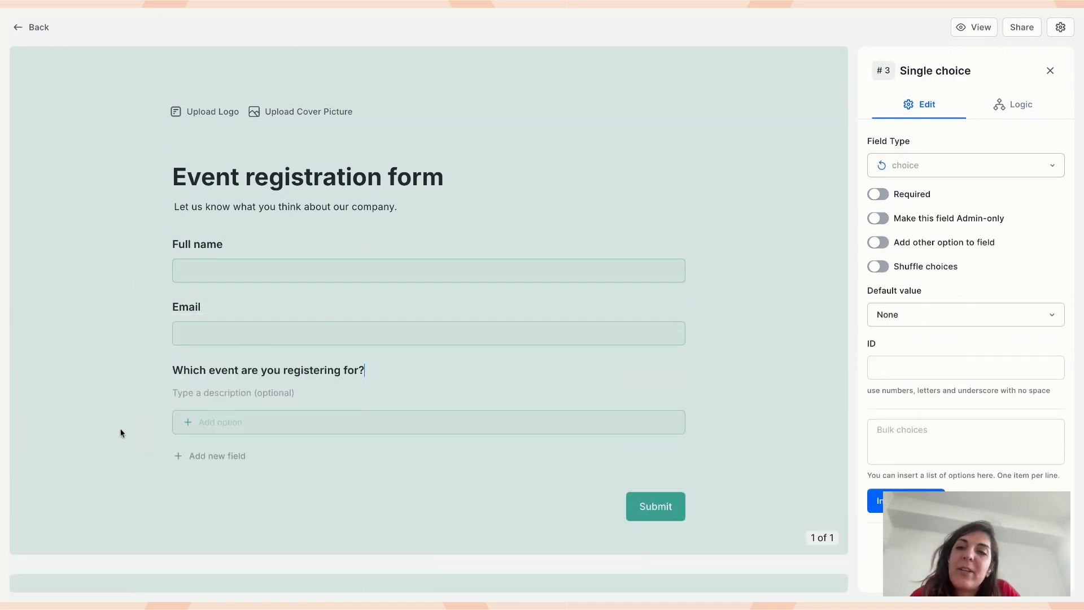
Fill the event question's bulk choices with the bulleted lines Annual Conference, Workshop Series, Networking Mixer and Product Launch
{"action": "left_click", "coordinate": [265, 423]}
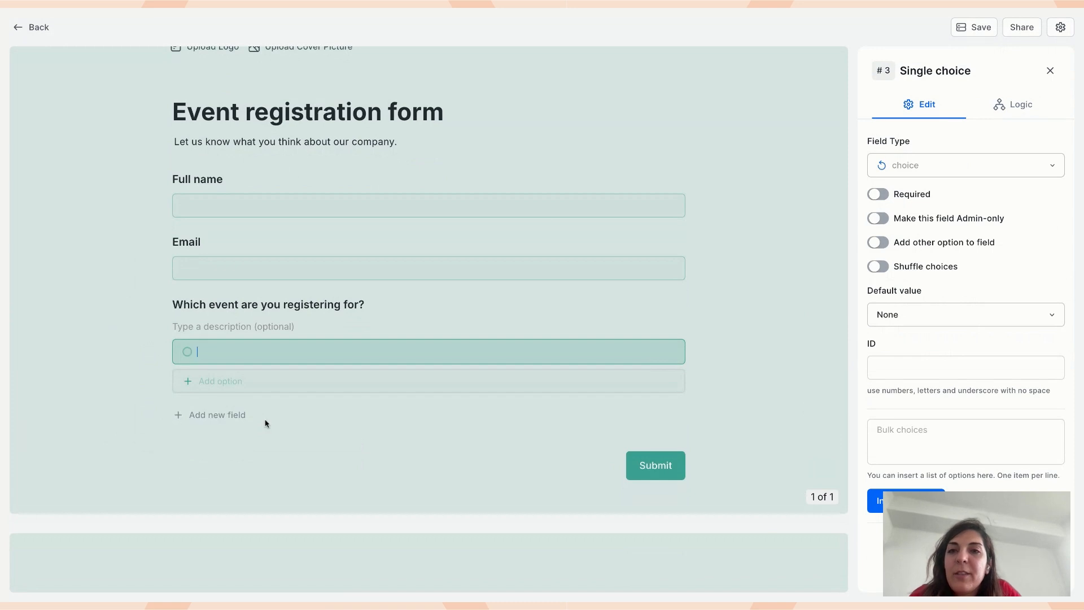
{"action": "key", "text": "BackSpace"}
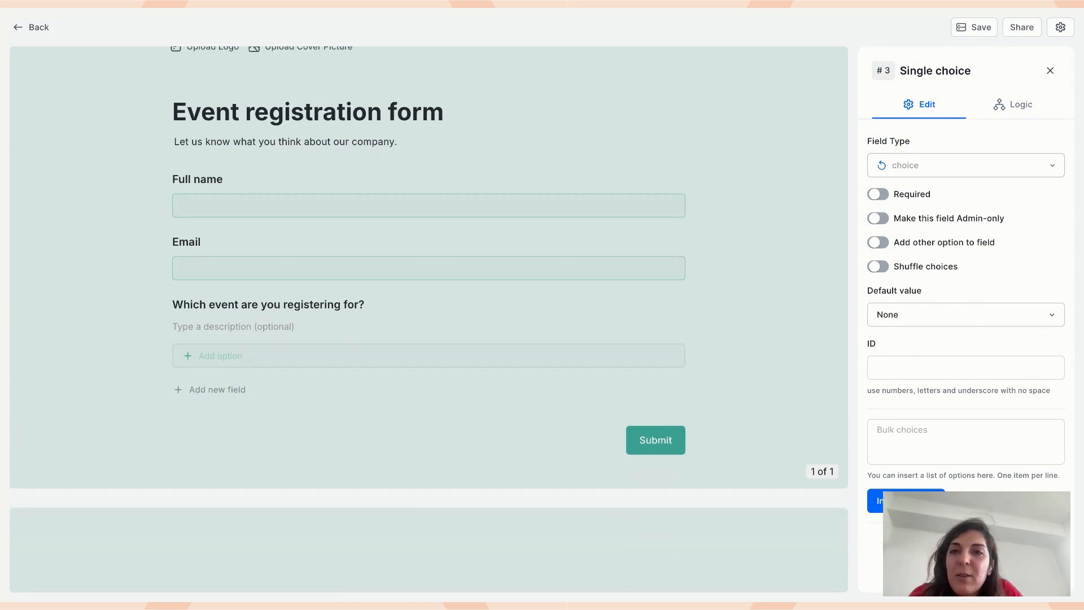
{"action": "left_click", "coordinate": [960, 440]}
{"action": "type", "text": "* Annual Conference     * Workshop Series     * Networking Mixer     * Product Launch"}
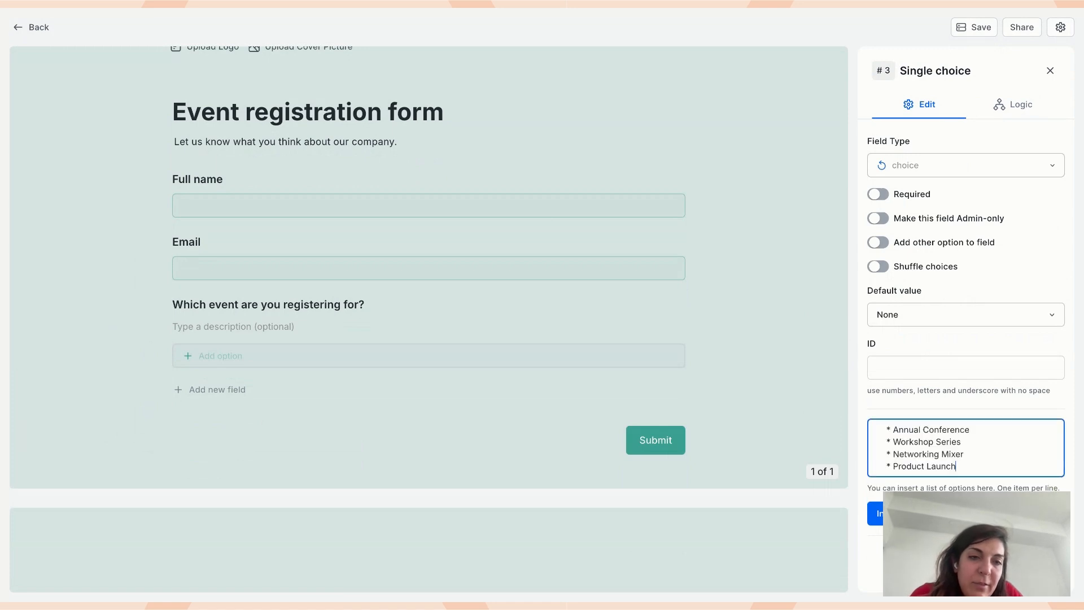
Strip the leading spaces and asterisks from all four bulk choice lines and insert them as options of the event question
{"action": "key", "text": "shift+Home"}
{"action": "key", "text": "BackSpace"}
{"action": "key", "text": "alt+shift+Right"}
{"action": "key", "text": "alt+shift+Right"}
{"action": "key", "text": "alt+shift+Left"}
{"action": "key", "text": "BackSpace"}
{"action": "key", "text": "Up"}
{"action": "key", "text": "alt+shift+Right"}
{"action": "key", "text": "alt+shift+Right"}
{"action": "key", "text": "alt+shift+Left"}
{"action": "key", "text": "BackSpace"}
{"action": "key", "text": "Up"}
{"action": "key", "text": "alt+shift+Right"}
{"action": "key", "text": "alt+shift+Right"}
{"action": "key", "text": "alt+shift+Left"}
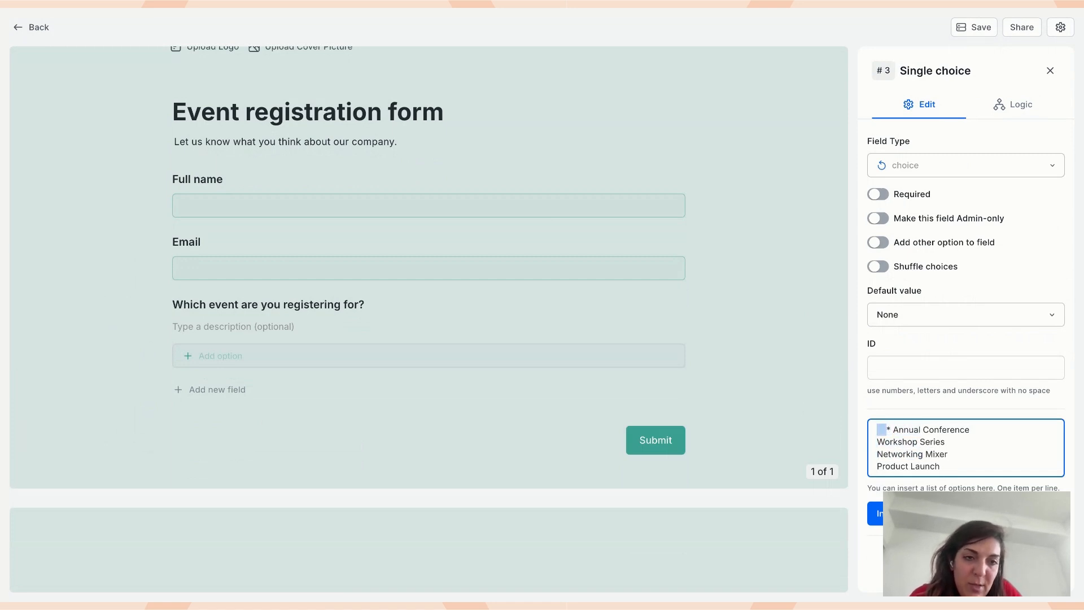
{"action": "key", "text": "BackSpace"}
{"action": "left_click", "coordinate": [902, 513]}
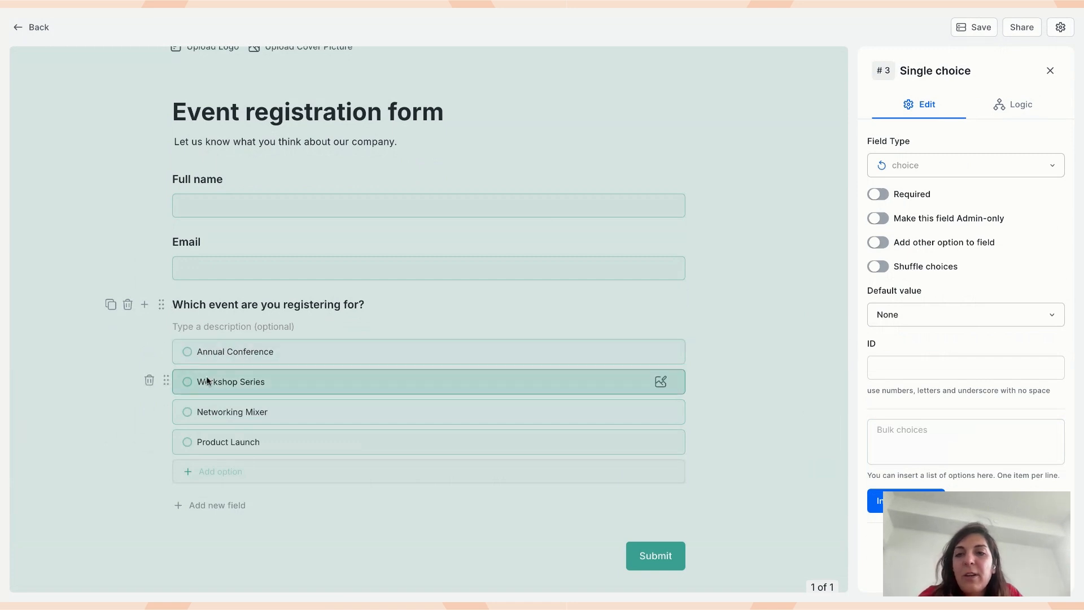
Add a Content field below the event question and title it "Annual Conference Registration"
{"action": "scroll", "coordinate": [205, 376], "scroll_direction": "down", "scroll_amount": 1}
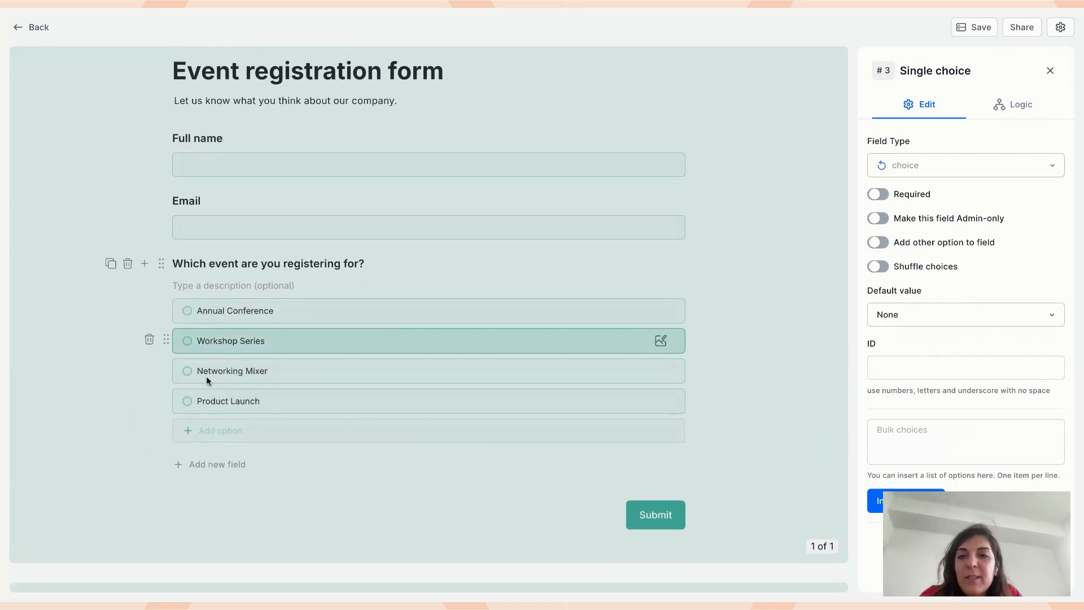
{"action": "left_click", "coordinate": [148, 265]}
{"action": "type", "text": "con"}
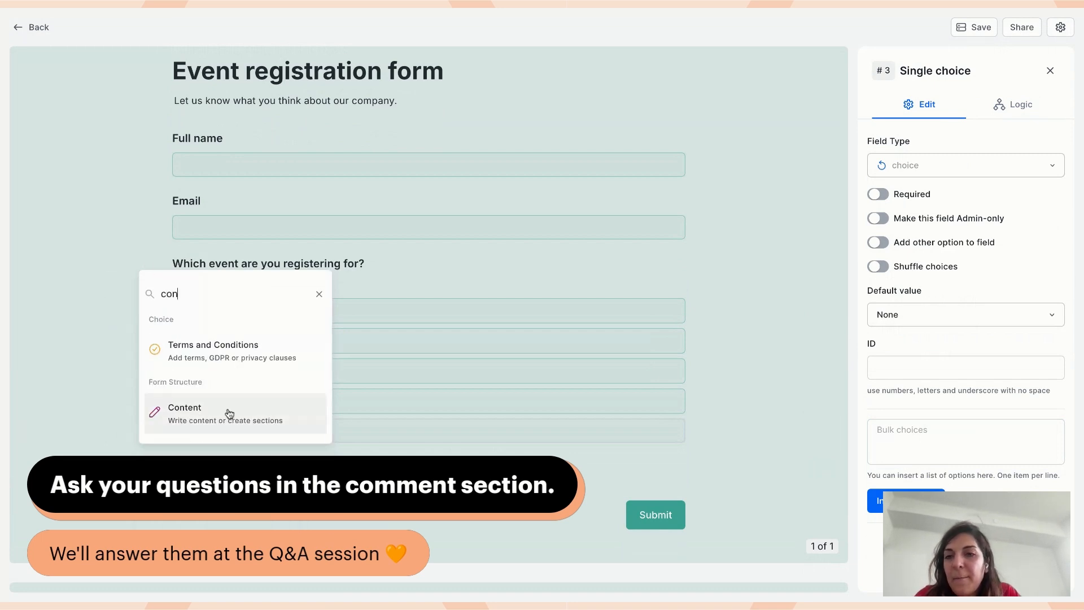
{"action": "left_click", "coordinate": [228, 413]}
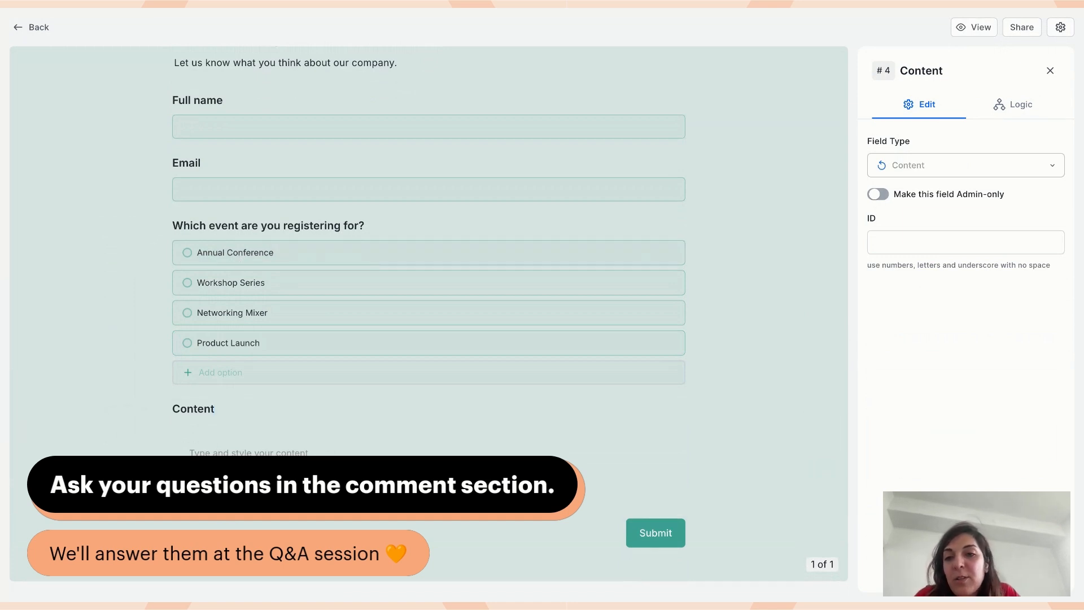
{"action": "double_click", "coordinate": [195, 409]}
{"action": "type", "text": "Annual Conference Registration"}
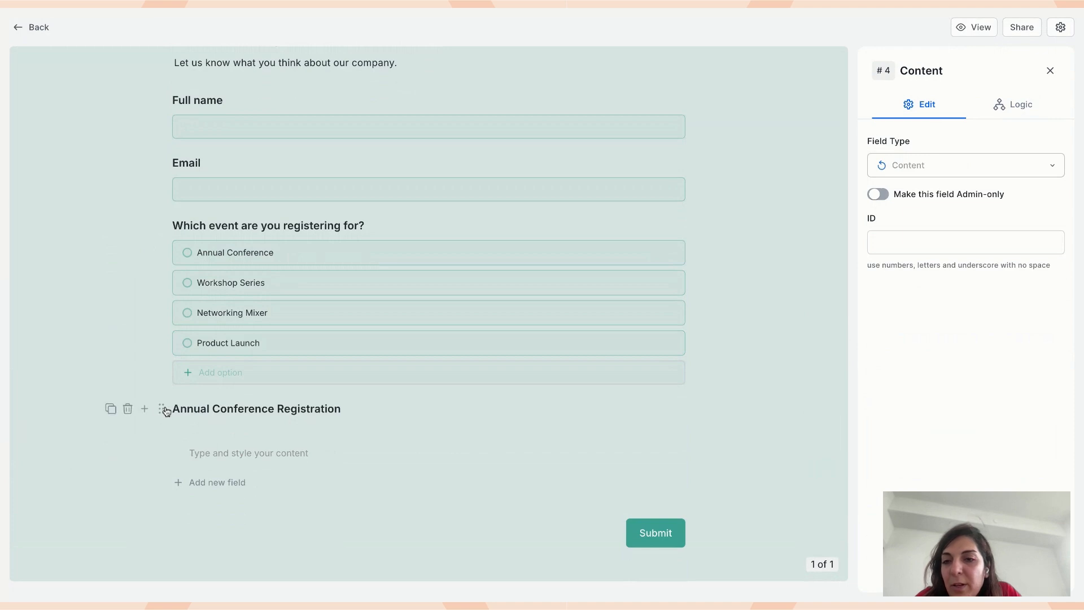
{"action": "left_click", "coordinate": [148, 410]}
{"action": "type", "text": "ch"}
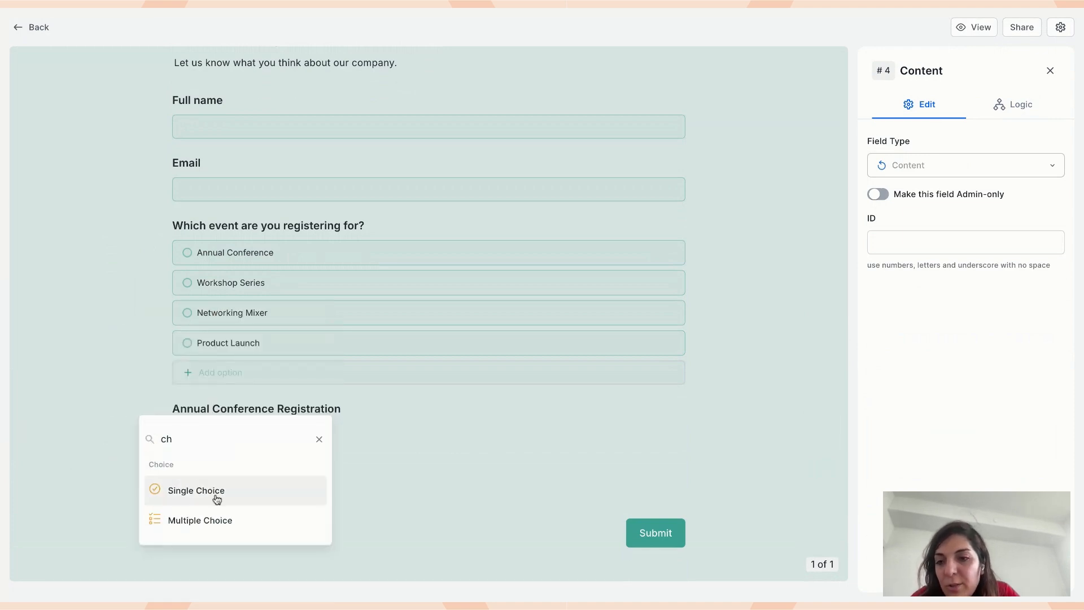
{"action": "left_click", "coordinate": [216, 495]}
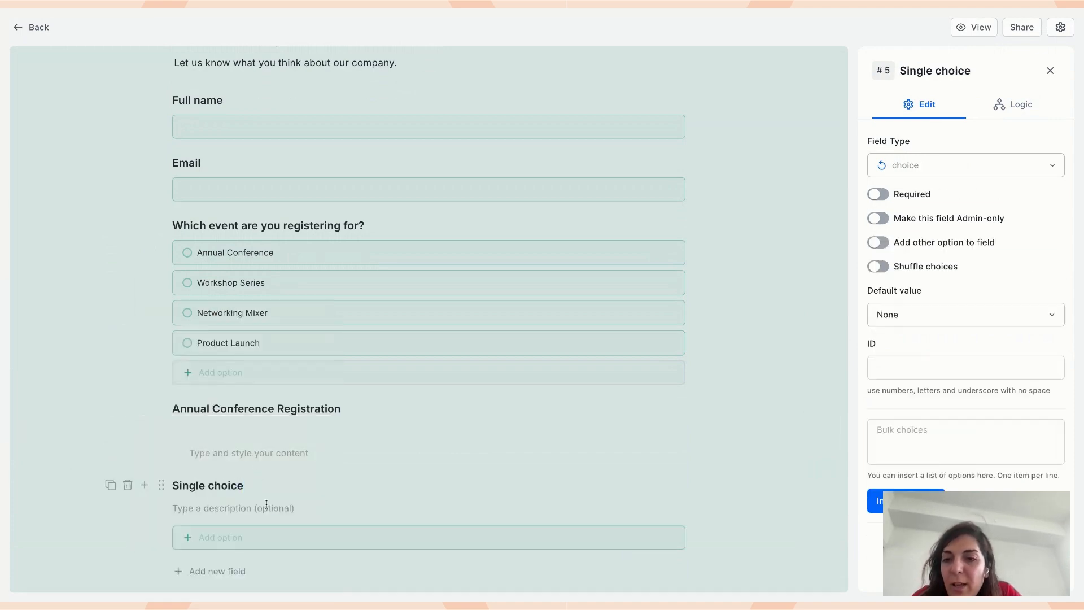
{"action": "left_click", "coordinate": [127, 488]}
{"action": "left_click", "coordinate": [628, 341]}
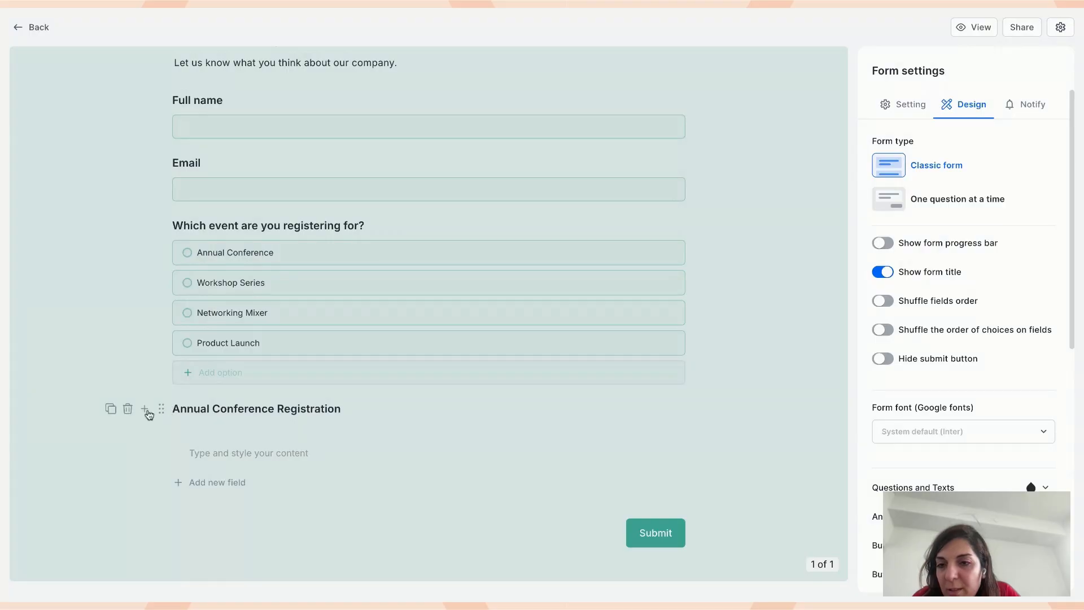
Add a Multiple Choice field below Annual Conference Registration, titled "Which days will you attend?", with the options Day 1, Day 2 and Day 3
{"action": "left_click", "coordinate": [145, 409]}
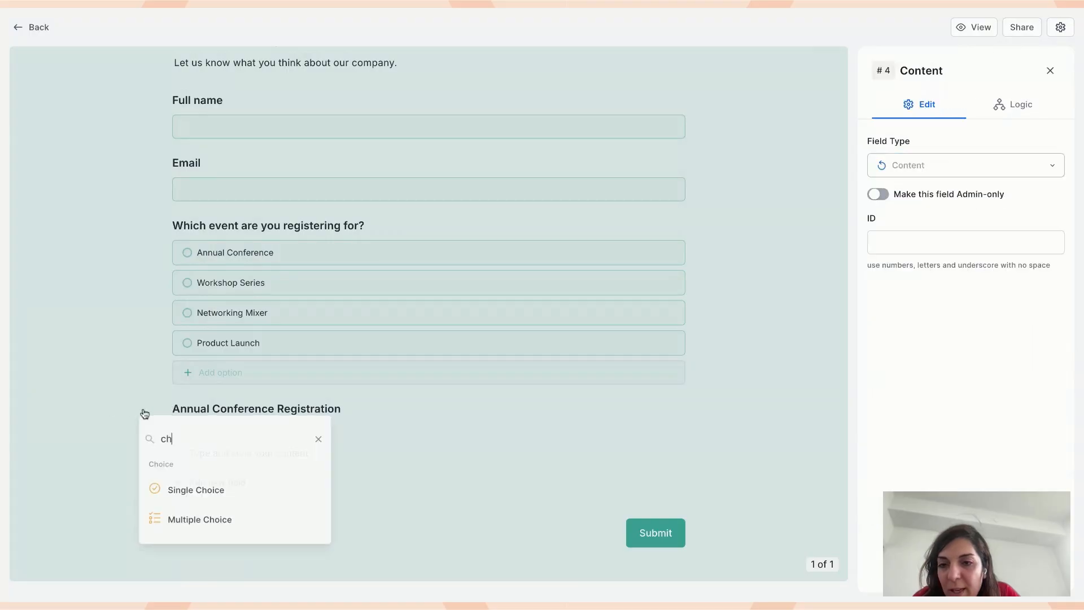
{"action": "left_click", "coordinate": [209, 518]}
{"action": "type", "text": "Which days will you attend?"}
{"action": "scroll", "coordinate": [242, 446], "scroll_direction": "down", "scroll_amount": 3}
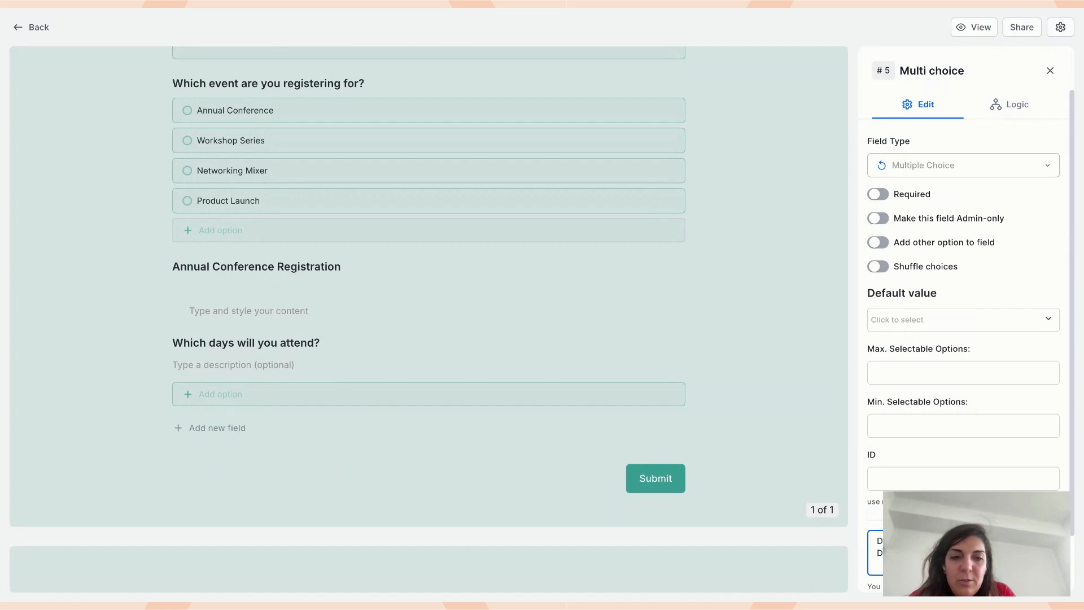
{"action": "scroll", "coordinate": [915, 551], "scroll_direction": "down", "scroll_amount": 1}
{"action": "left_click", "coordinate": [903, 560]}
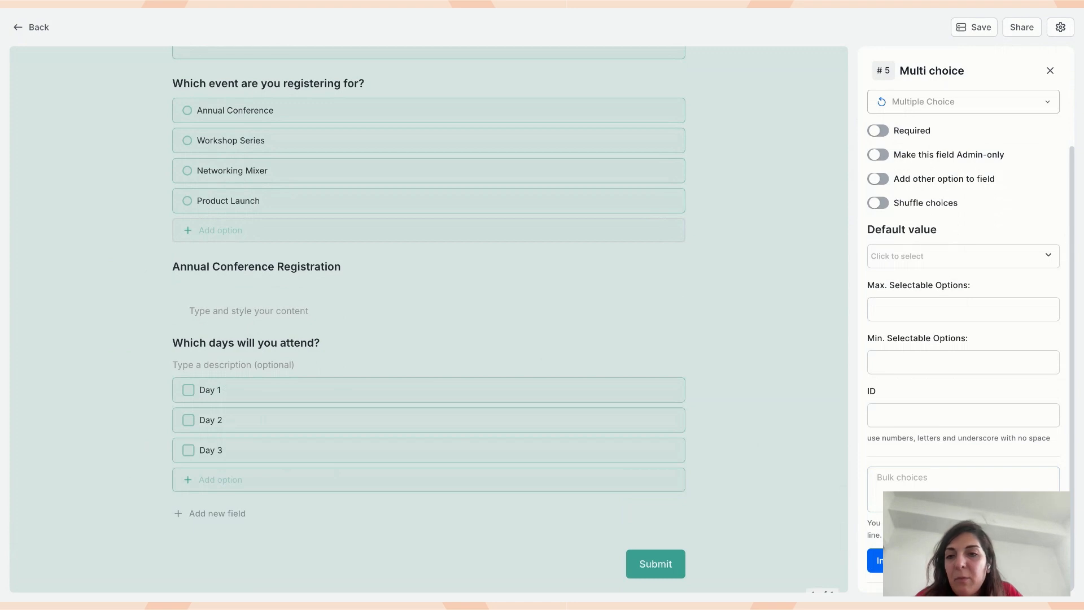
Add a Single Choice field below the attendance days question and title it "Select your track preference:"
{"action": "left_click", "coordinate": [145, 344]}
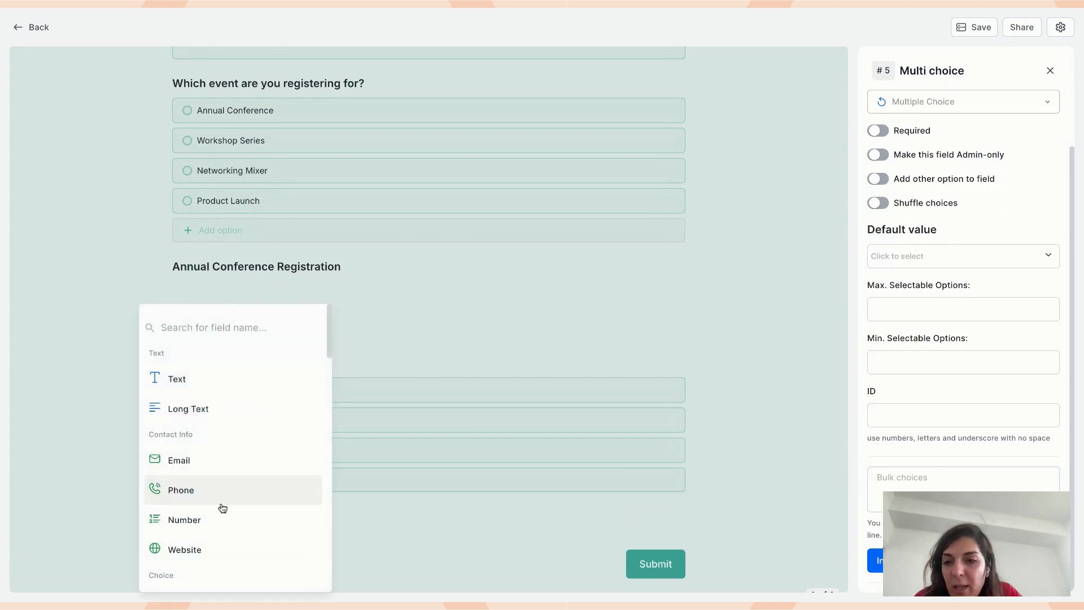
{"action": "type", "text": "sin"}
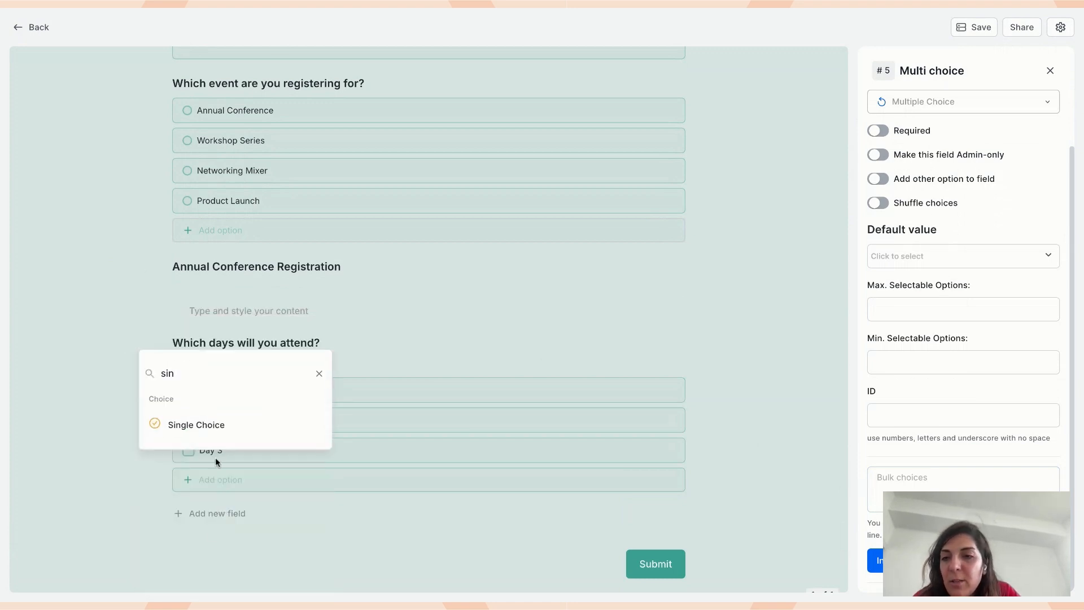
{"action": "left_click", "coordinate": [217, 424]}
{"action": "key", "text": "ctrl+a"}
{"action": "type", "text": "Select your track preference:"}
{"action": "scroll", "coordinate": [271, 432], "scroll_direction": "down", "scroll_amount": 2}
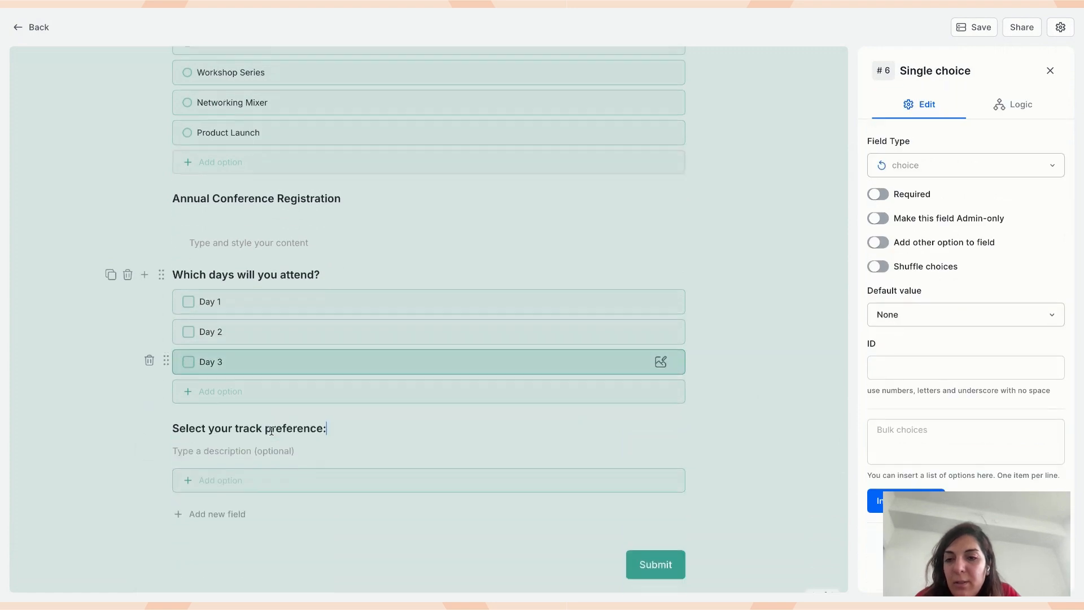
Bulk-insert "* Technology", "* Marketing" and "* Leadership" as options of the track preference question, and reload the form editor
{"action": "left_click", "coordinate": [920, 432]}
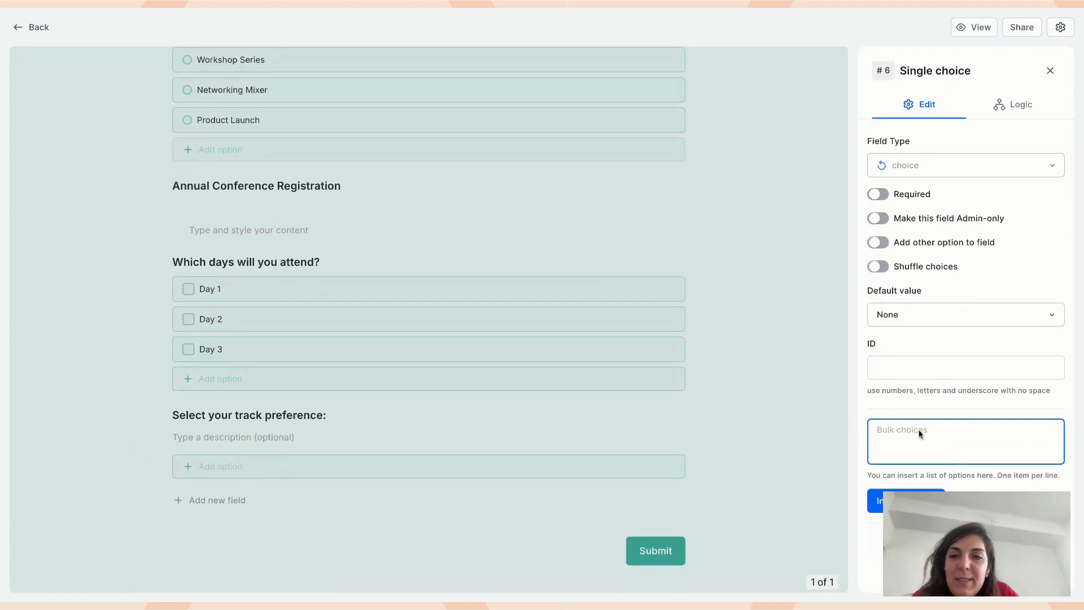
{"action": "key", "text": "super+Tab"}
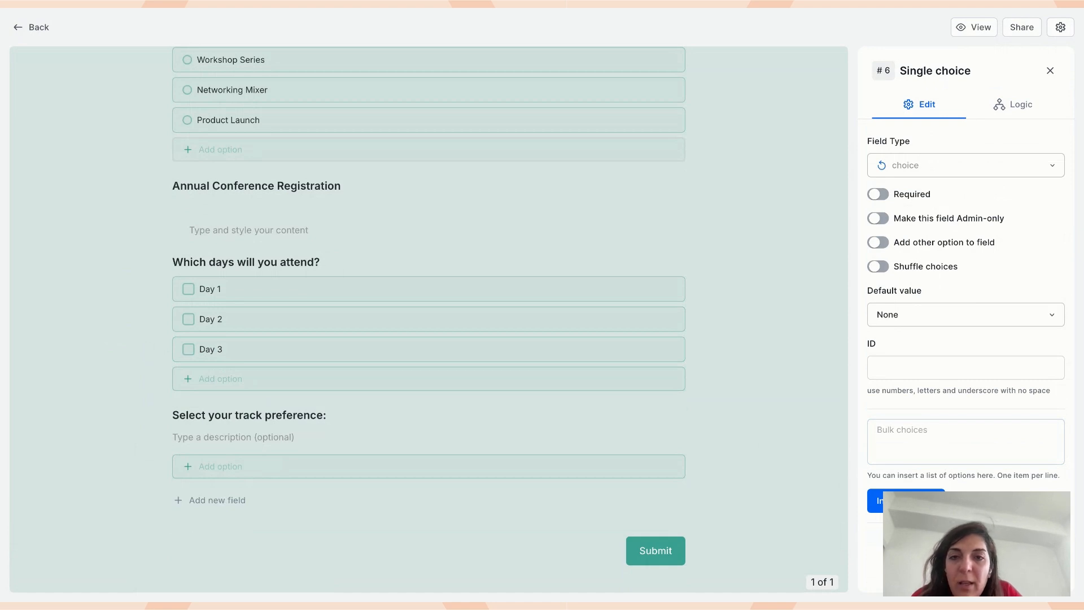
{"action": "key", "text": "super+Tab"}
{"action": "type", "text": "* Technology     * Marketing     * Leadership"}
{"action": "left_click", "coordinate": [915, 501]}
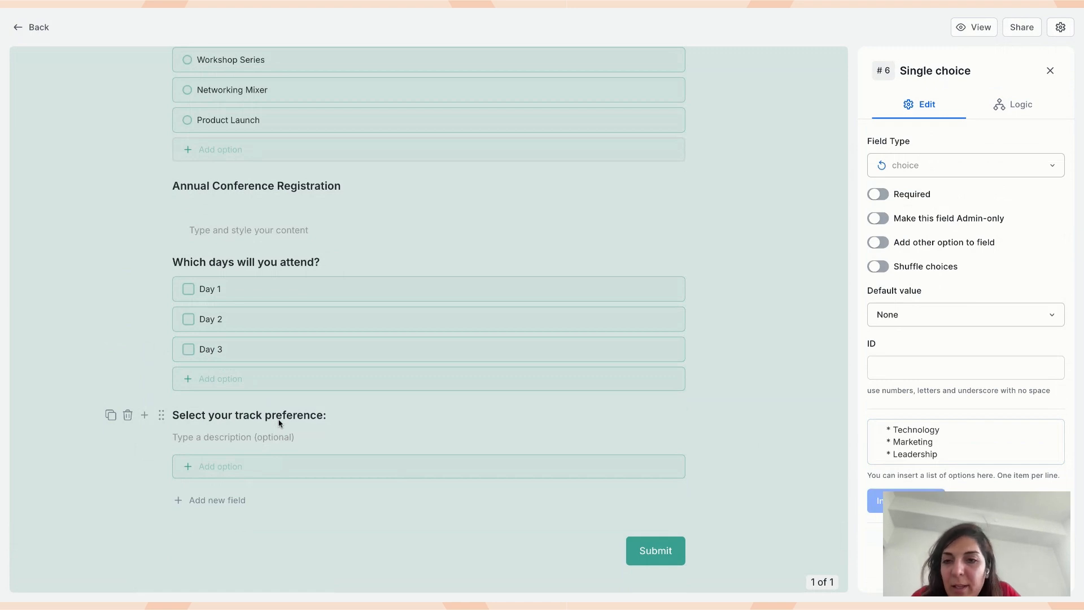
{"action": "scroll", "coordinate": [128, 472], "scroll_direction": "down", "scroll_amount": 1}
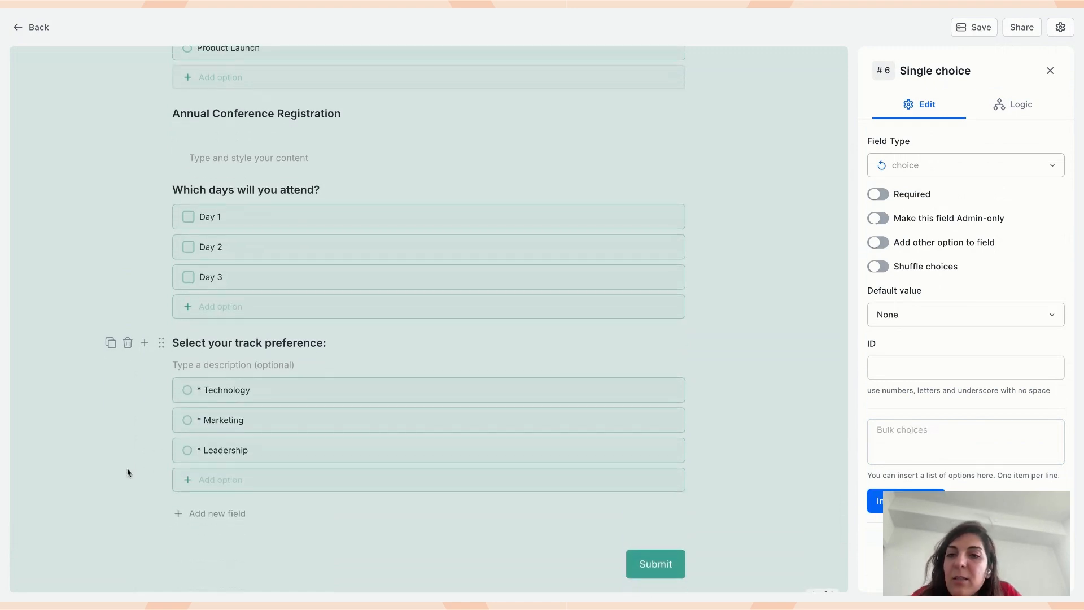
{"action": "key", "text": "super+r"}
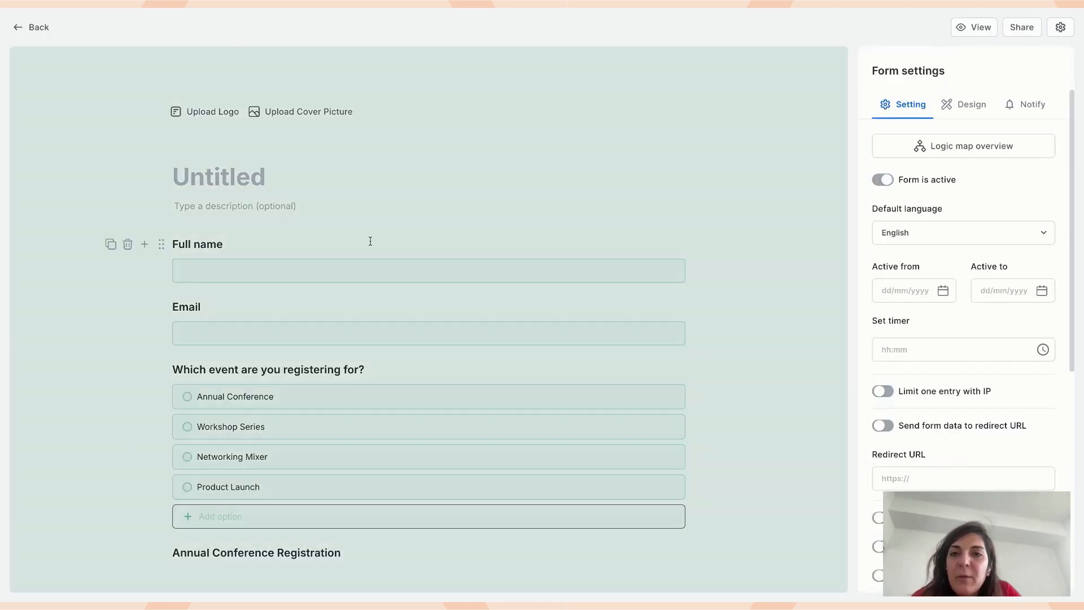
Add a Content field below the track preference question and title it "Workshop Series Registration"
{"action": "scroll", "coordinate": [371, 241], "scroll_direction": "down", "scroll_amount": 6}
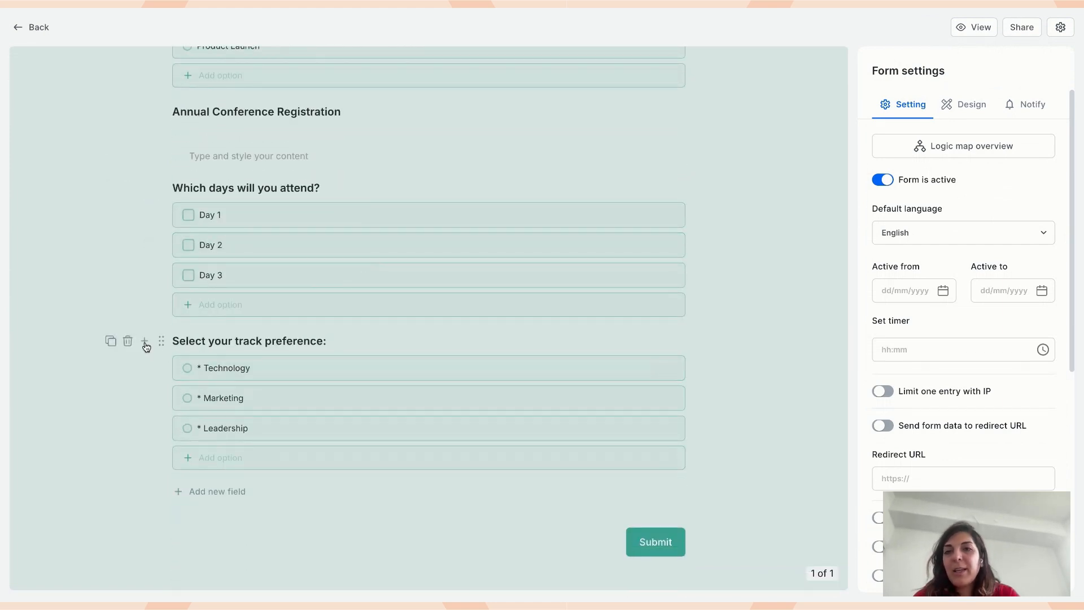
{"action": "left_click", "coordinate": [145, 342]}
{"action": "type", "text": "con"}
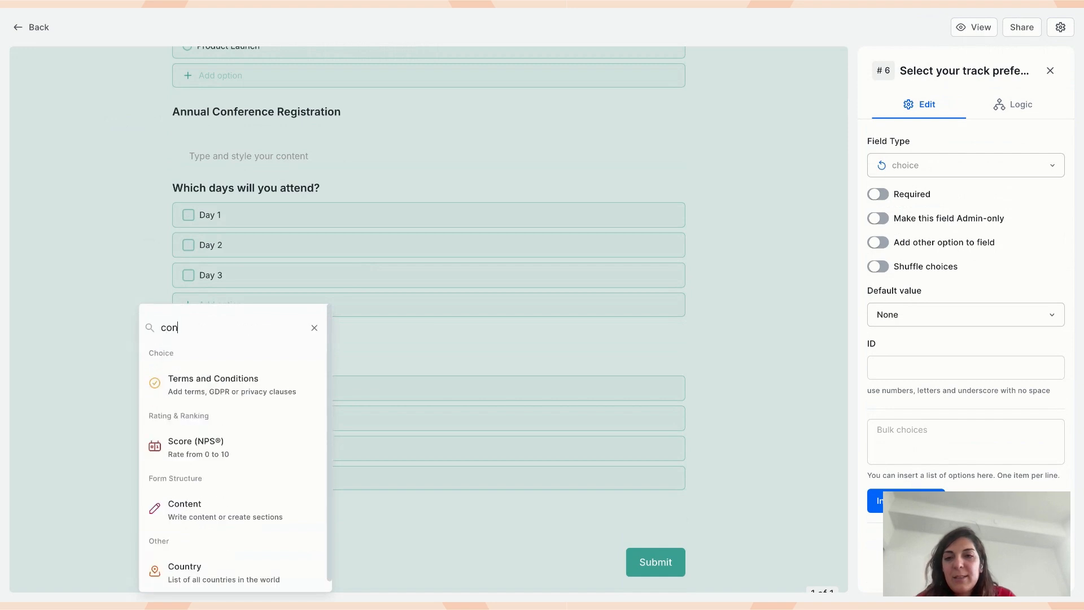
{"action": "left_click", "coordinate": [231, 489]}
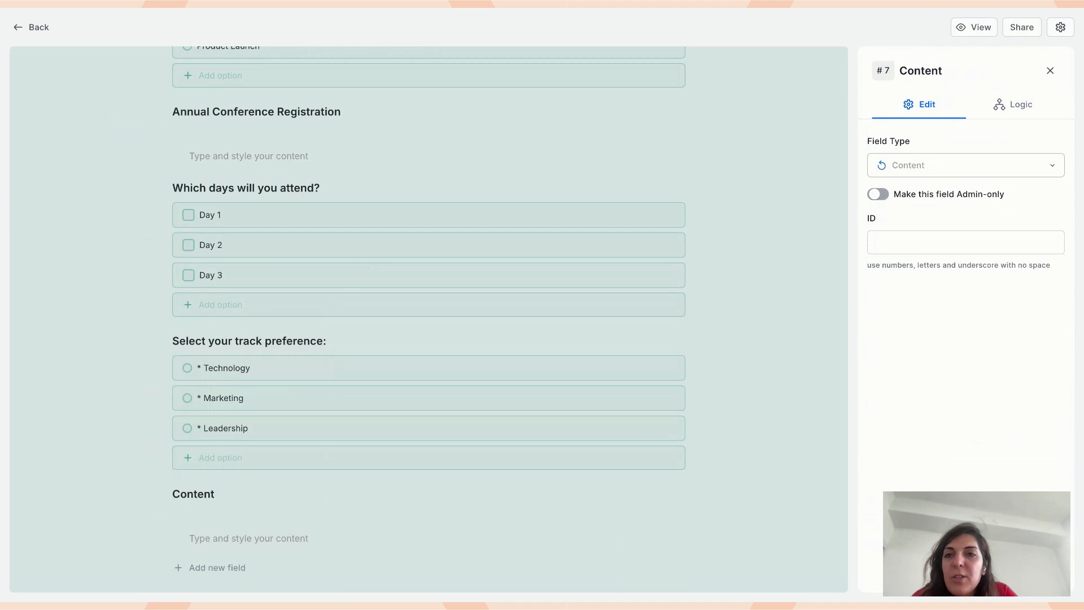
{"action": "scroll", "coordinate": [210, 238], "scroll_direction": "up", "scroll_amount": 5}
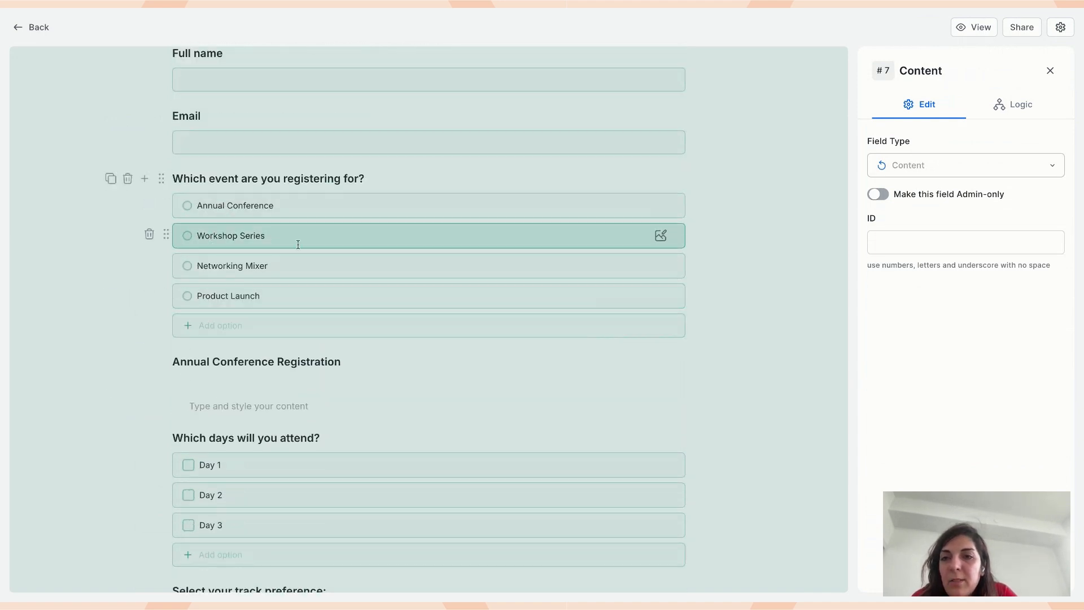
{"action": "scroll", "coordinate": [298, 244], "scroll_direction": "down", "scroll_amount": 5}
{"action": "double_click", "coordinate": [229, 458]}
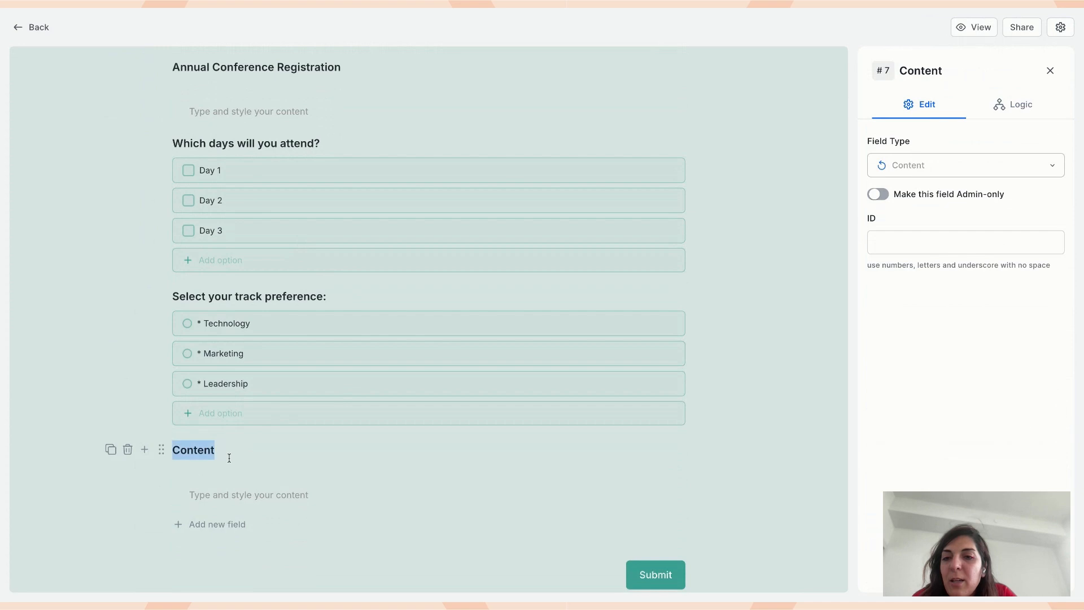
{"action": "type", "text": "Workshop Series Registration"}
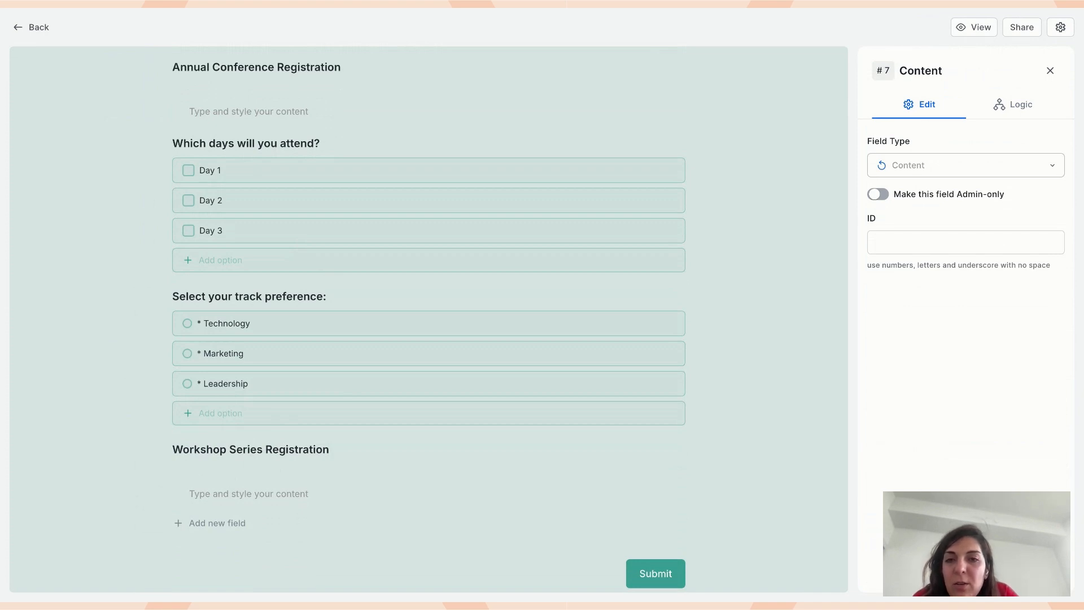
Add a Single Choice field below Workshop Series Registration and title it "Select the workshops you wish to attend:"
{"action": "left_click", "coordinate": [144, 450]}
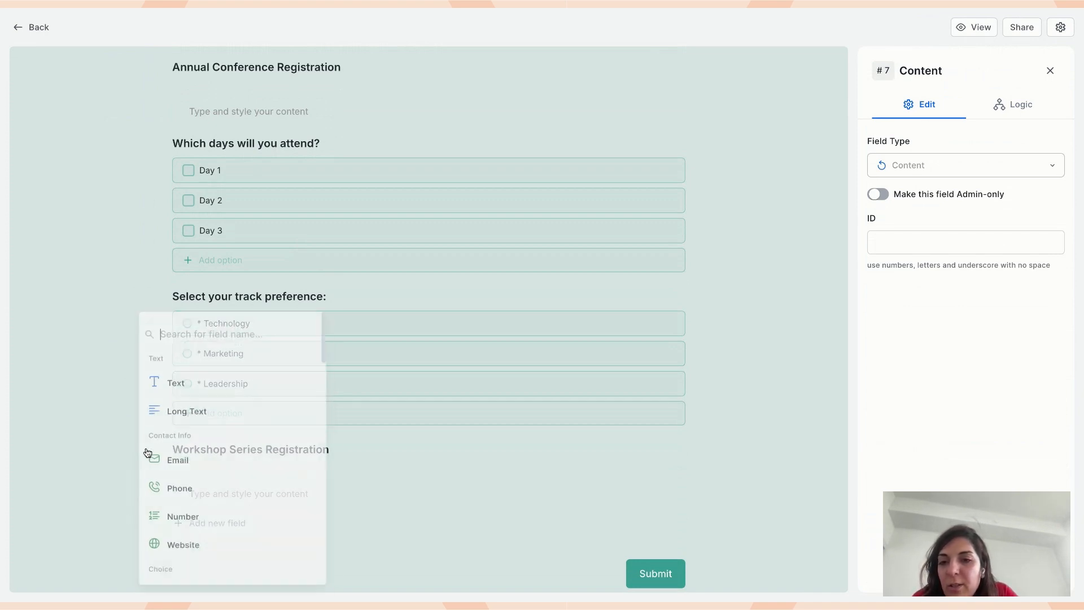
{"action": "type", "text": "sin"}
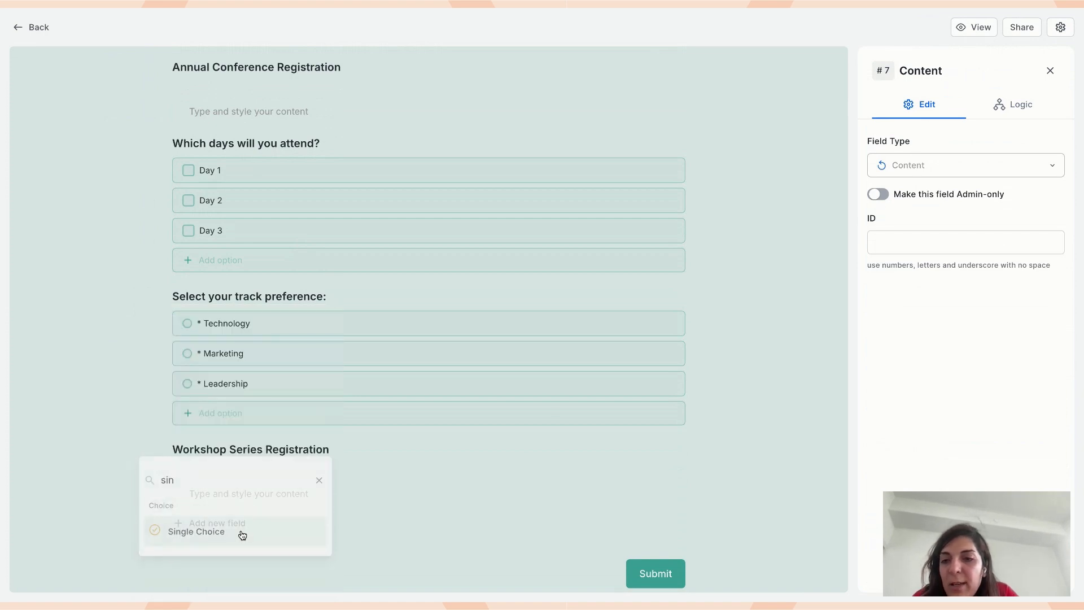
{"action": "left_click", "coordinate": [241, 534]}
{"action": "key", "text": "super+a"}
{"action": "type", "text": "Select the workshops you wish to attend:"}
{"action": "scroll", "coordinate": [305, 455], "scroll_direction": "down", "scroll_amount": 3}
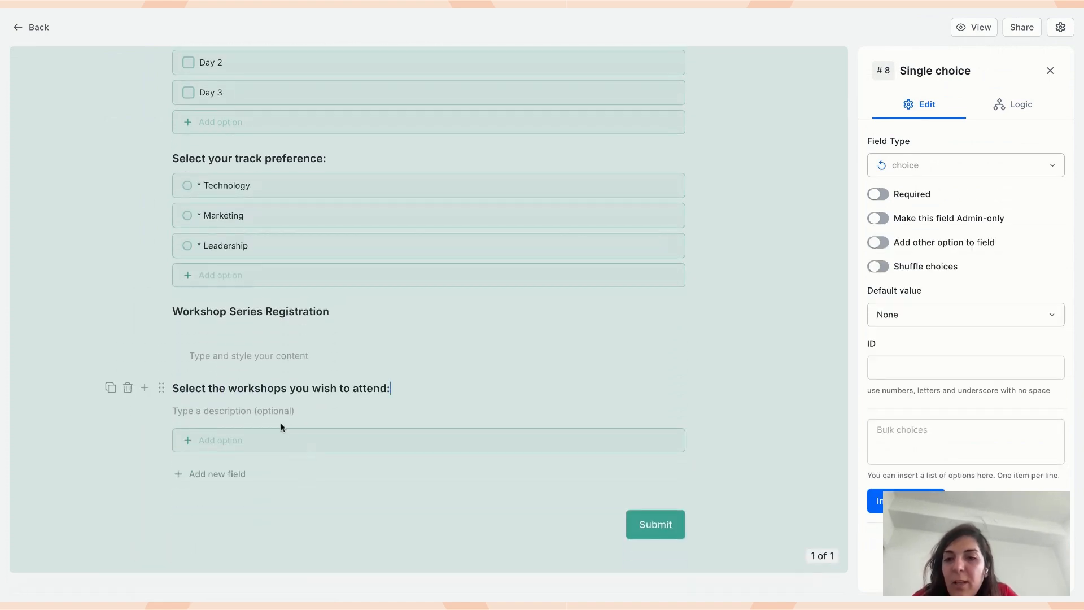
Bulk-insert Workshop A, Workshop B and Workshop C as options of the workshop selection question
{"action": "left_click", "coordinate": [1027, 454]}
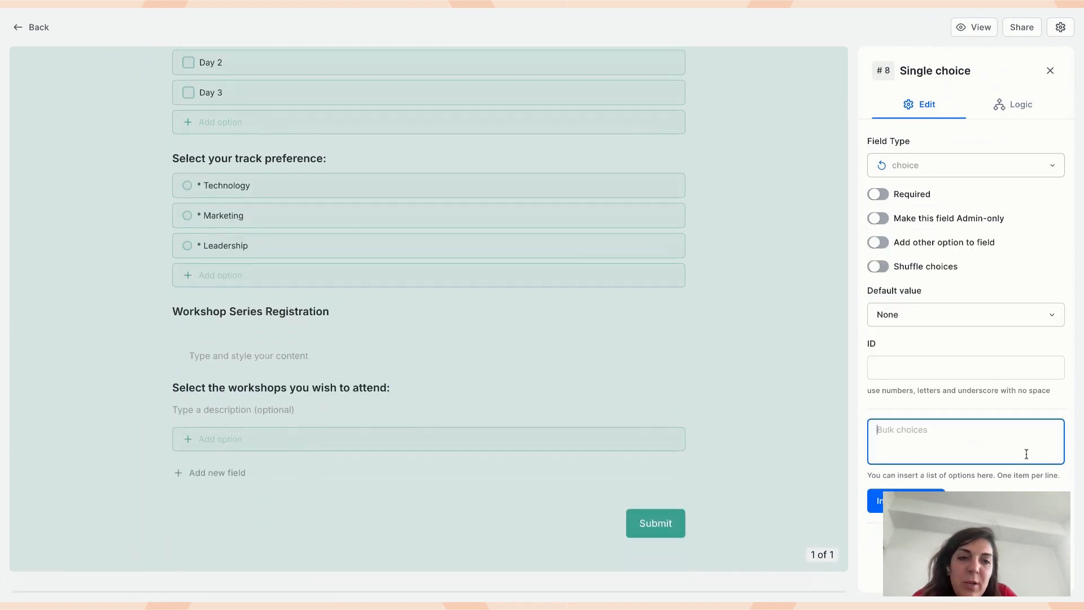
{"action": "left_click", "coordinate": [675, 387]}
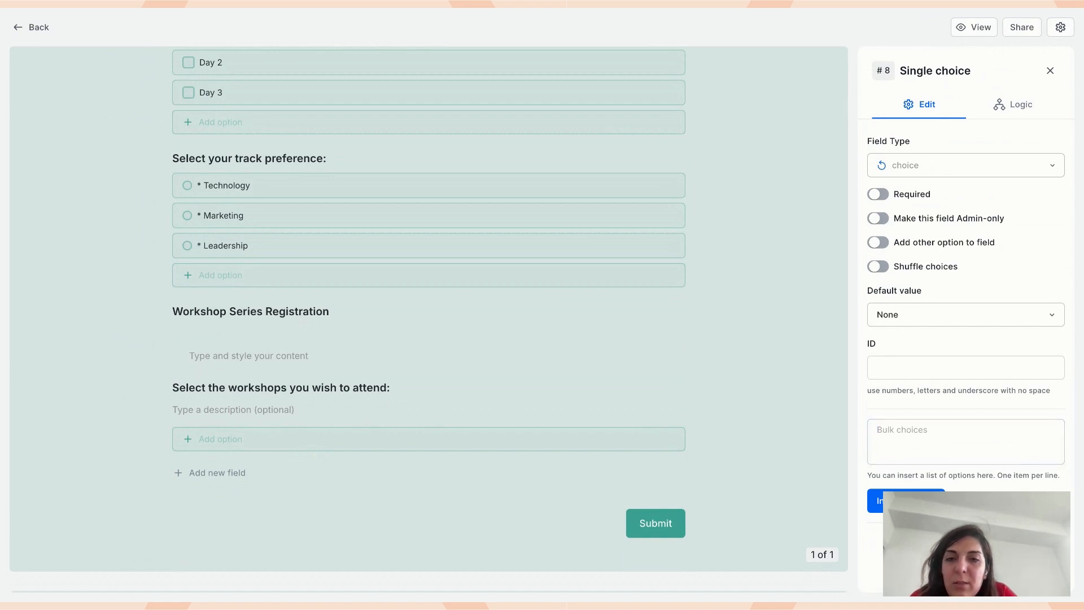
{"action": "left_click", "coordinate": [966, 441]}
{"action": "type", "text": "Workshop A"}
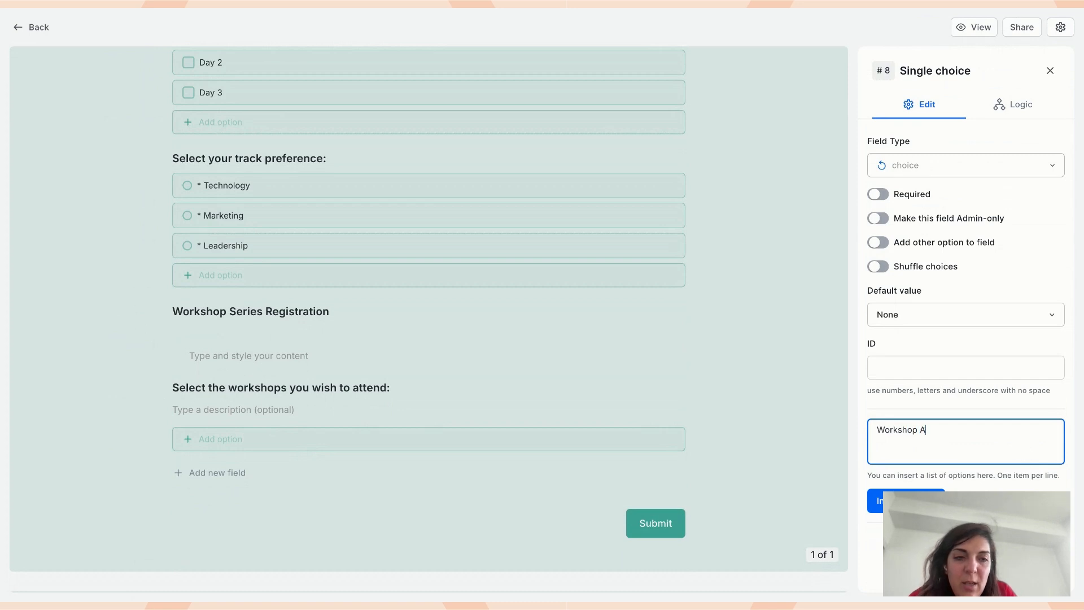
{"action": "key", "text": "alt+shift+Left"}
{"action": "key", "text": "ctrl+c"}
{"action": "key", "text": "Right"}
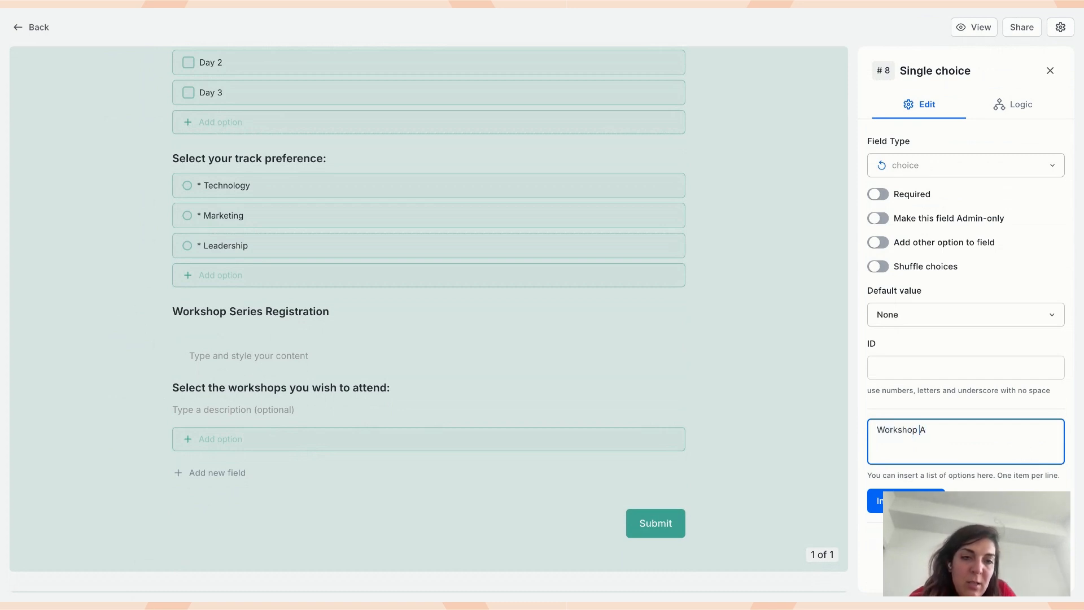
{"action": "key", "text": "ctrl+v"}
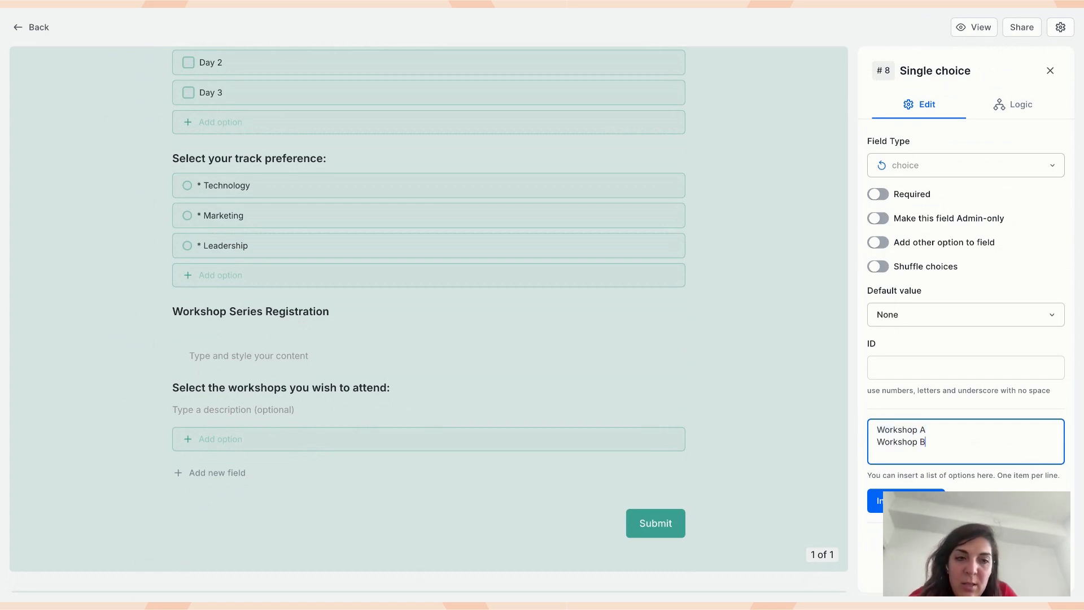
{"action": "key", "text": "ctrl+v"}
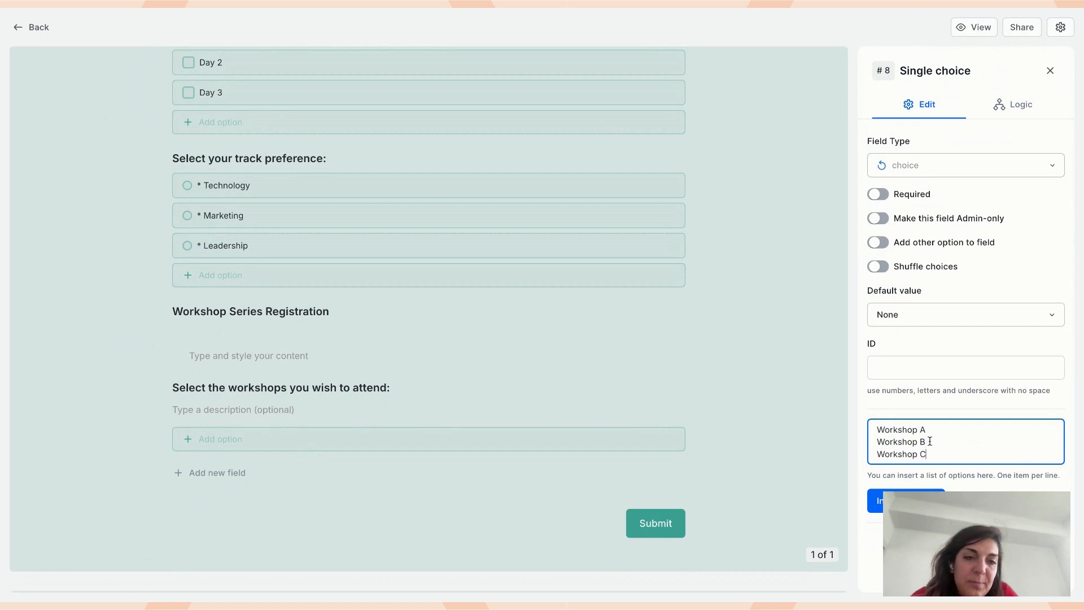
{"action": "left_click", "coordinate": [505, 453]}
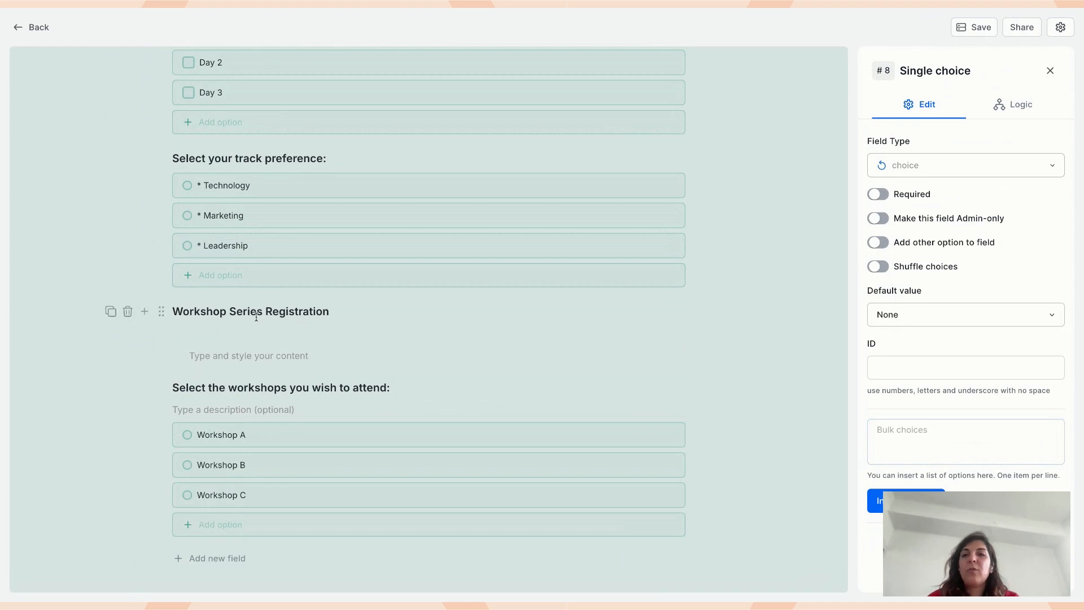
Look over the form's questions, save the form and open its live view
{"action": "scroll", "coordinate": [257, 321], "scroll_direction": "up", "scroll_amount": 6}
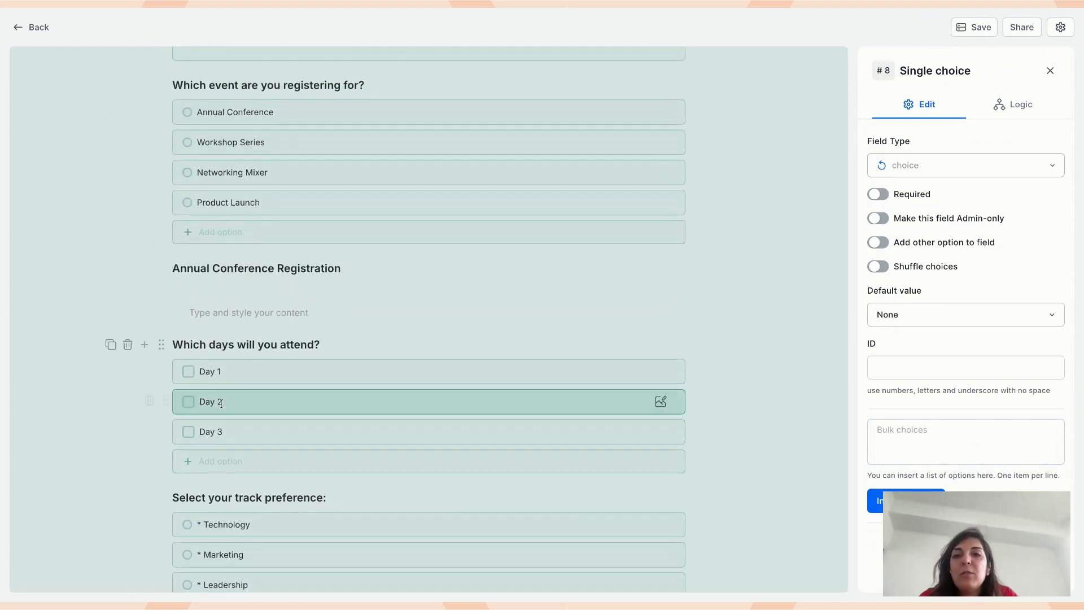
{"action": "scroll", "coordinate": [352, 276], "scroll_direction": "up", "scroll_amount": 1}
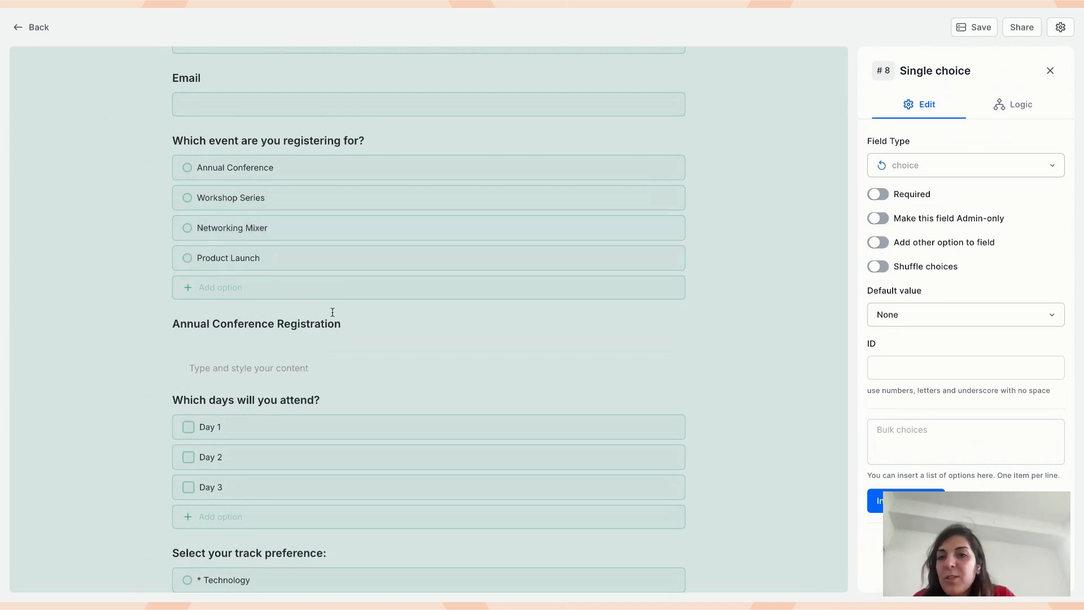
{"action": "scroll", "coordinate": [332, 312], "scroll_direction": "down", "scroll_amount": 3}
{"action": "scroll", "coordinate": [182, 150], "scroll_direction": "up", "scroll_amount": 4}
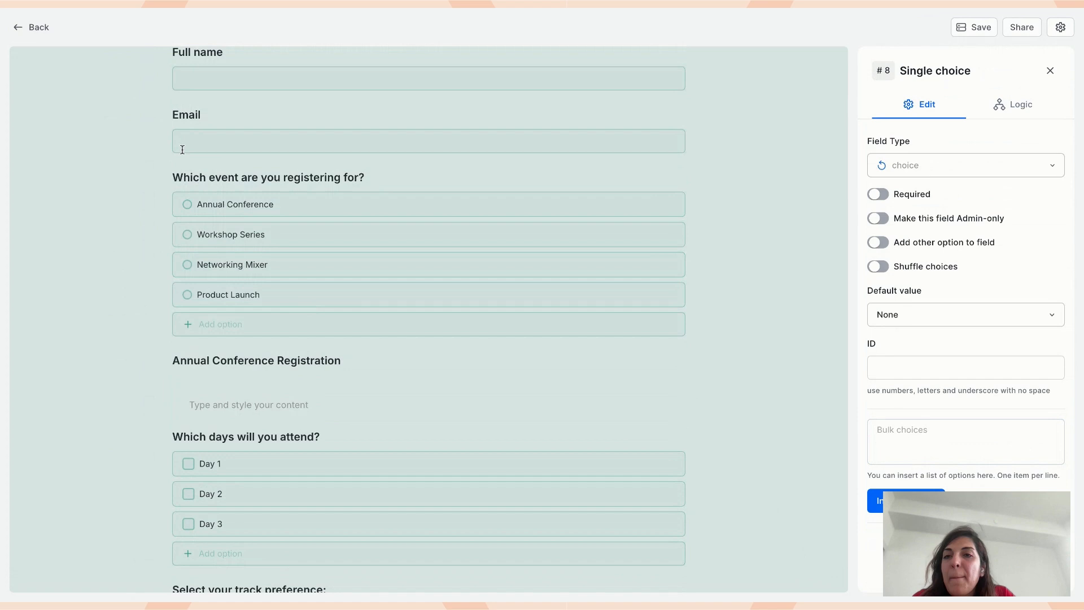
{"action": "left_click", "coordinate": [981, 28]}
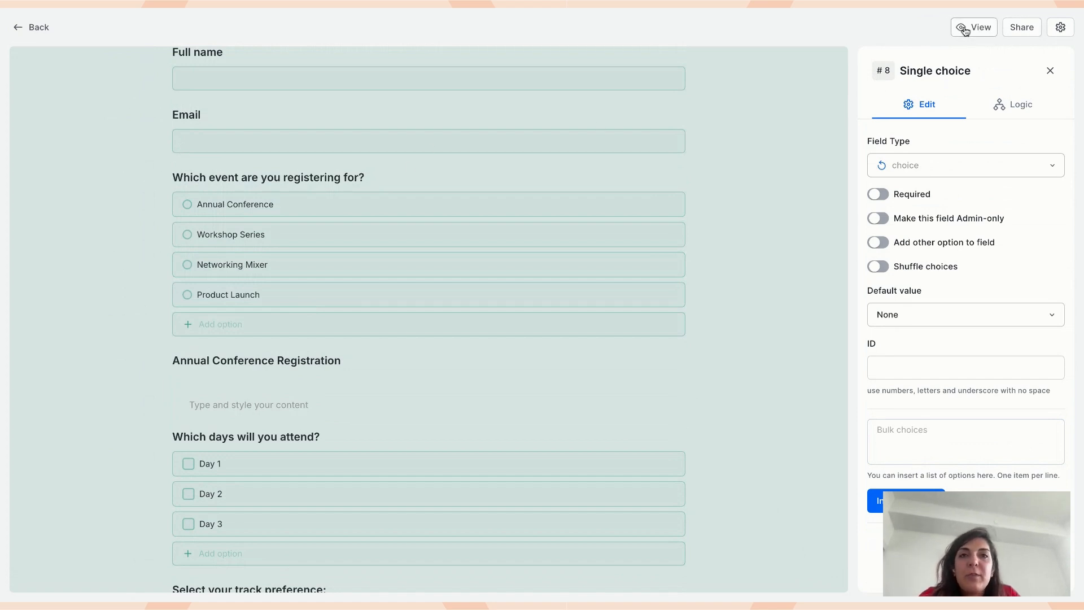
{"action": "left_click", "coordinate": [962, 29]}
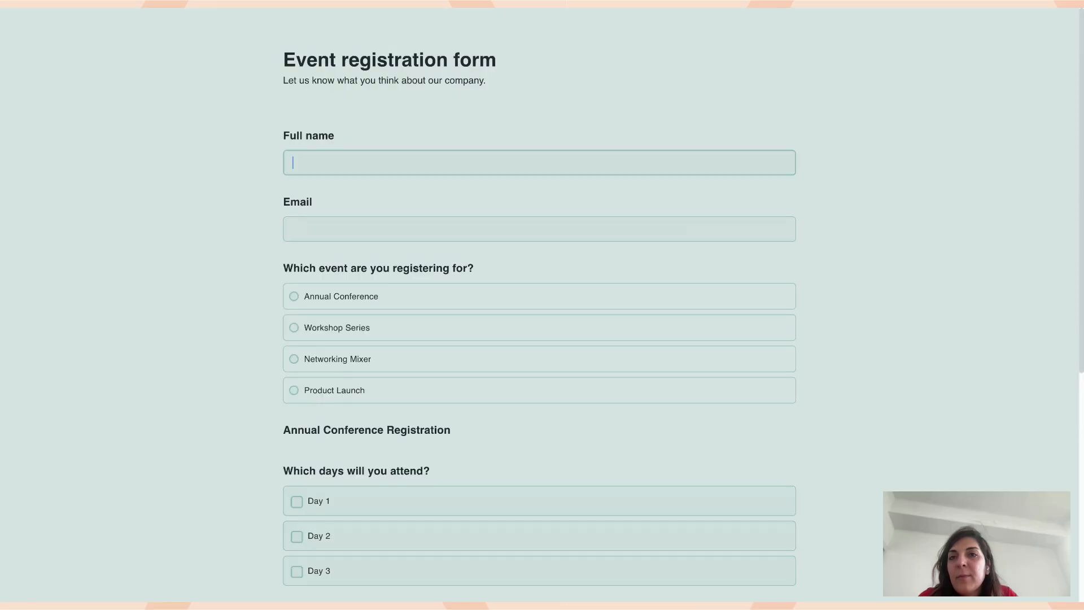
Choose Annual Conference as the event in the live form and check which follow-up questions are displayed below it
{"action": "scroll", "coordinate": [316, 372], "scroll_direction": "down", "scroll_amount": 6}
{"action": "scroll", "coordinate": [317, 372], "scroll_direction": "up", "scroll_amount": 6}
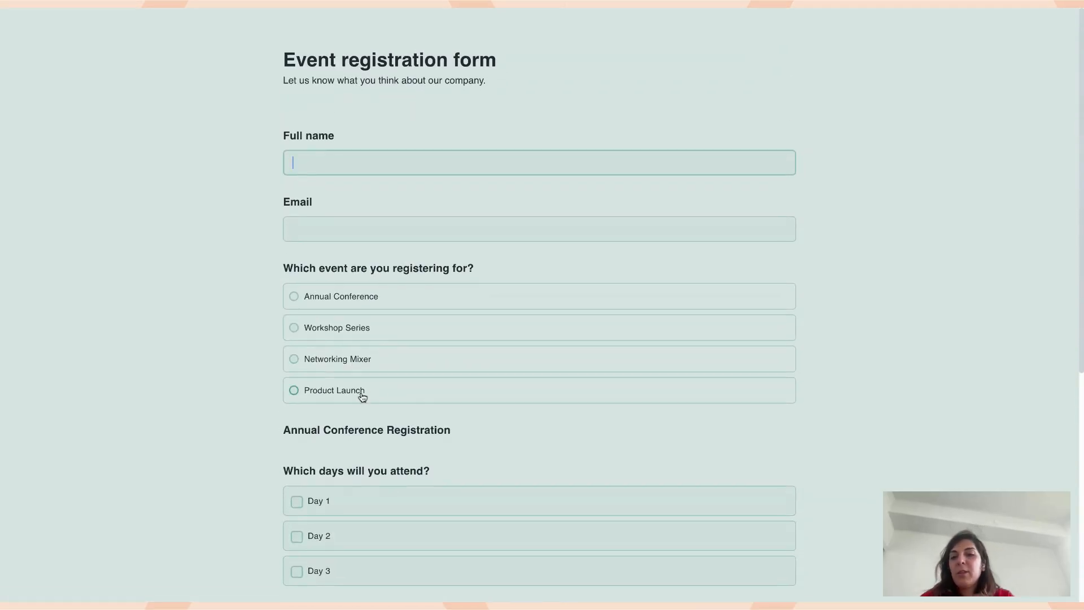
{"action": "left_click", "coordinate": [342, 301]}
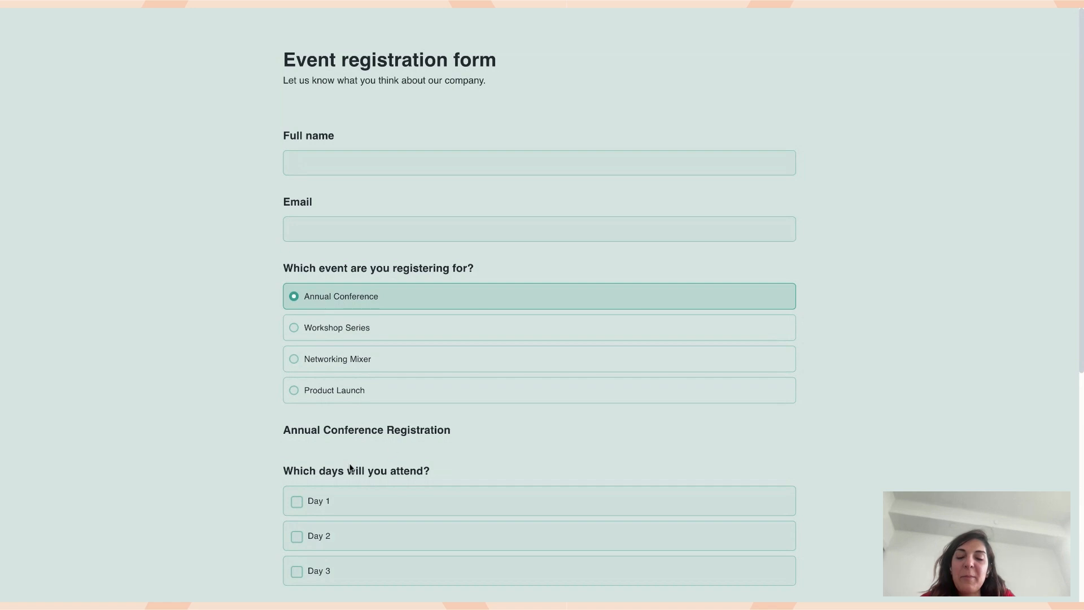
{"action": "scroll", "coordinate": [368, 478], "scroll_direction": "down", "scroll_amount": 3}
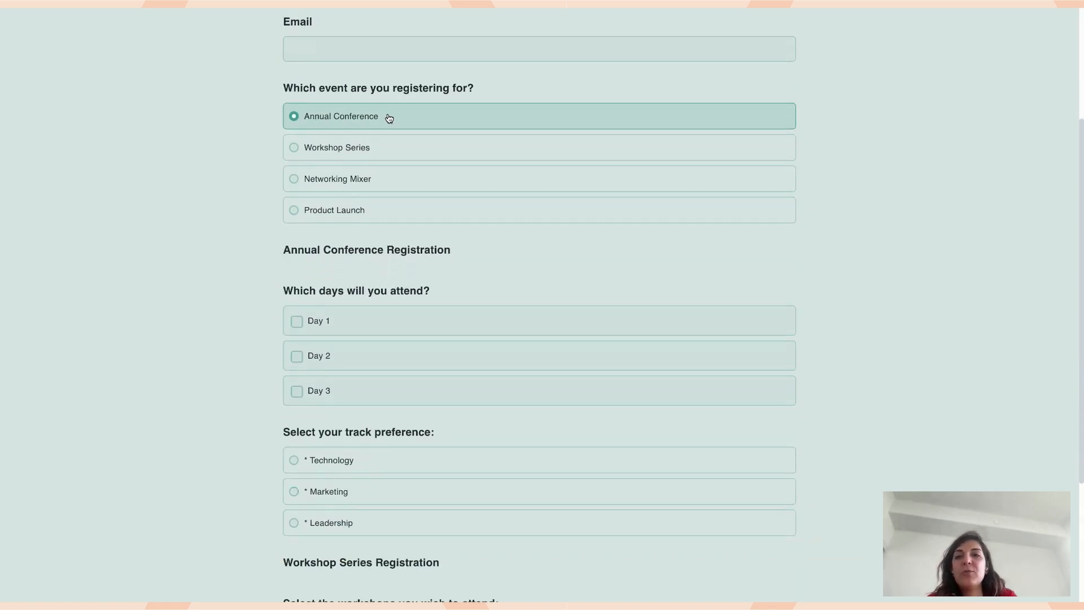
{"action": "scroll", "coordinate": [347, 334], "scroll_direction": "down", "scroll_amount": 3}
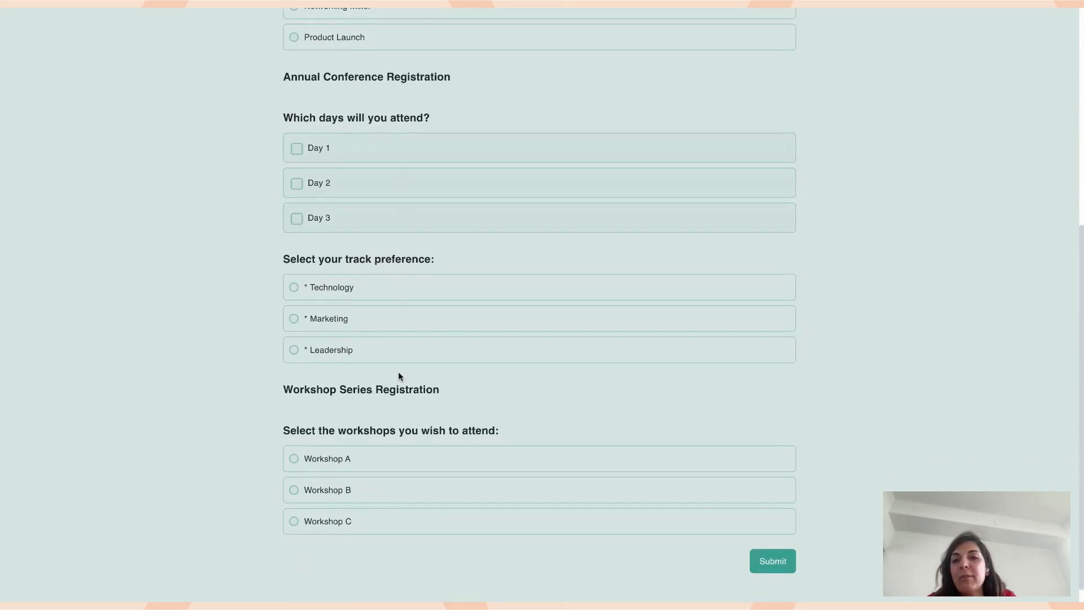
Switch the event answer in the live form to Workshop Series and check the follow-up sections again
{"action": "scroll", "coordinate": [291, 394], "scroll_direction": "up", "scroll_amount": 5}
{"action": "left_click", "coordinate": [317, 250]}
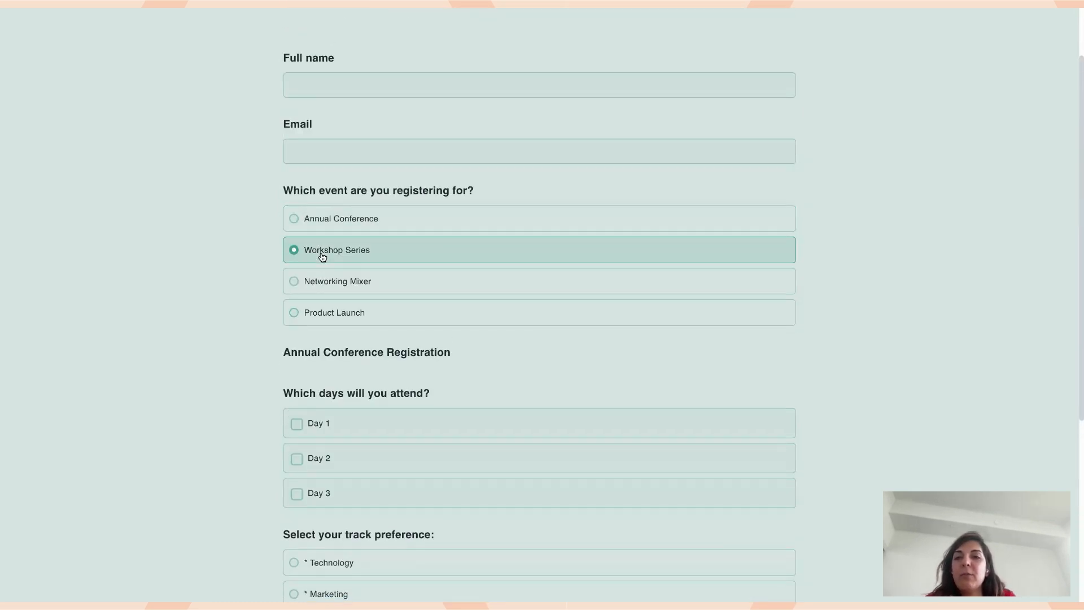
{"action": "scroll", "coordinate": [319, 254], "scroll_direction": "down", "scroll_amount": 5}
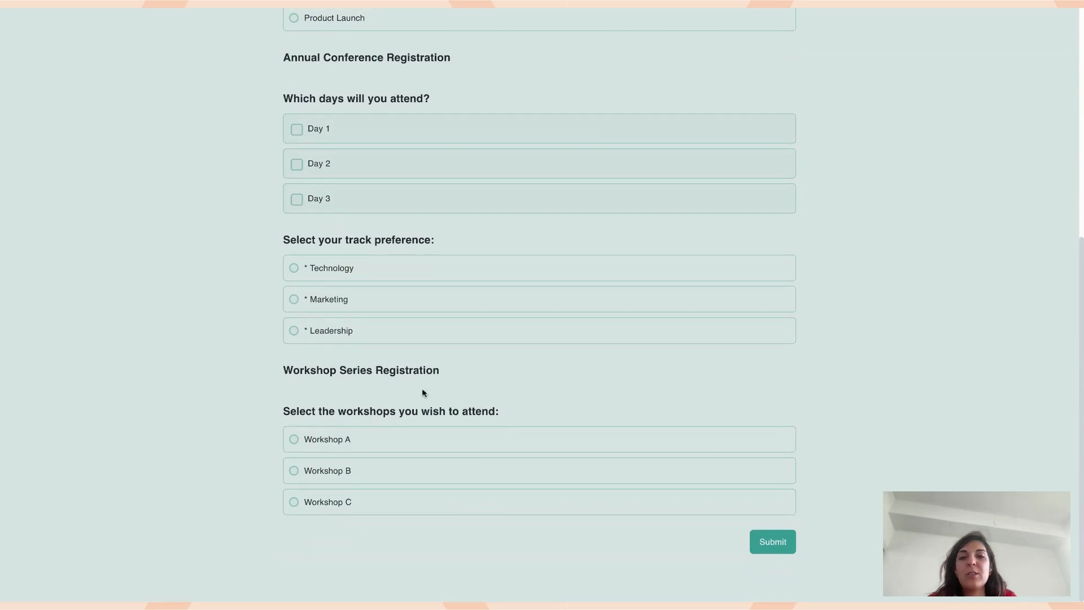
{"action": "scroll", "coordinate": [501, 491], "scroll_direction": "up", "scroll_amount": 6}
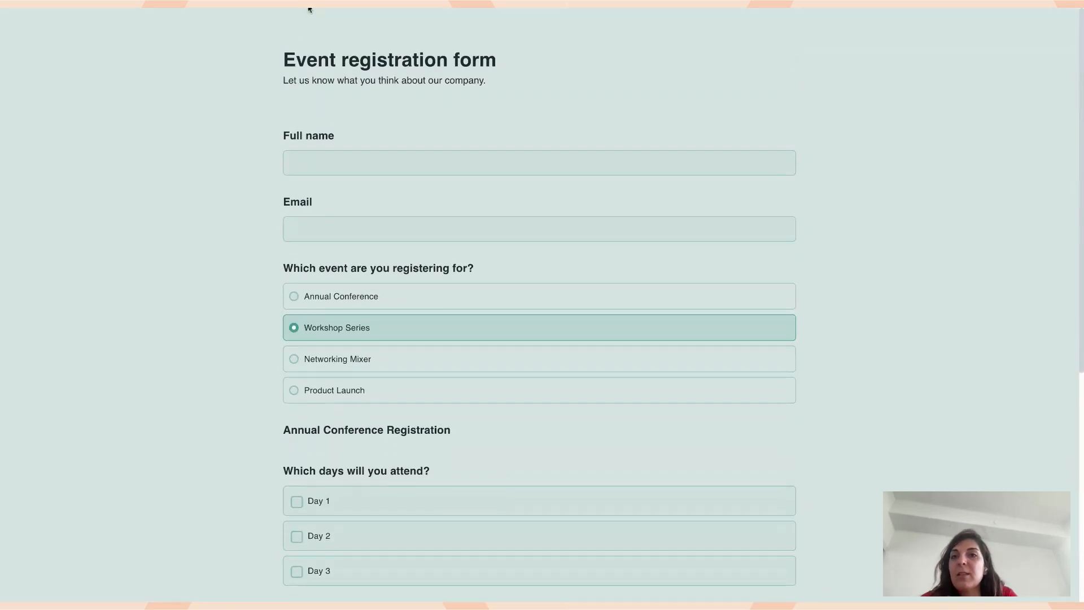
Return to the form editor and create a logic rule on "Which event are you registering for?" with the condition is Annual Conference
{"action": "left_click", "coordinate": [308, 3]}
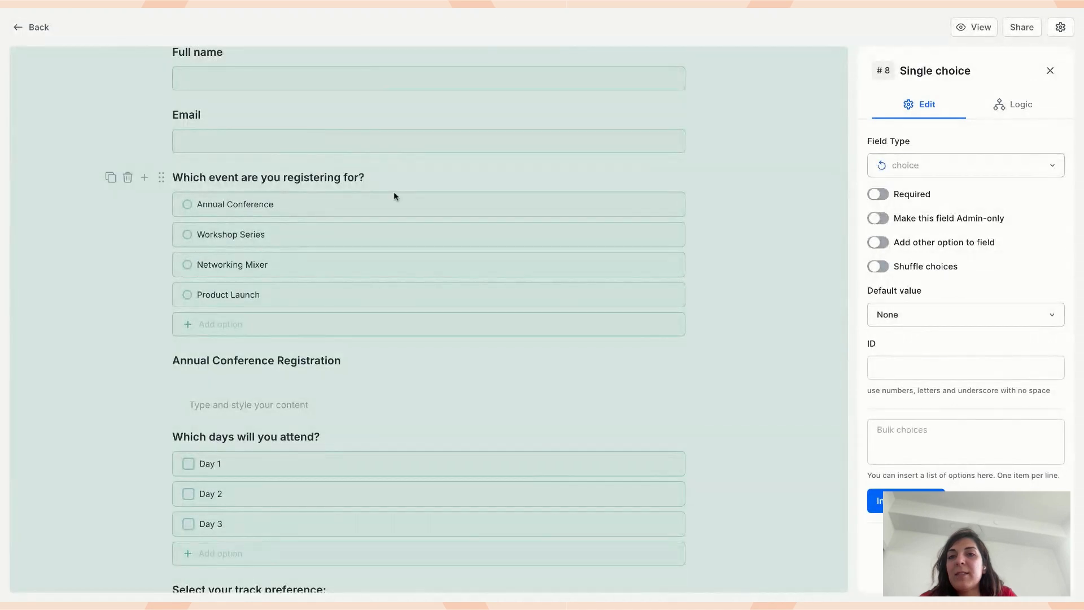
{"action": "left_click", "coordinate": [387, 175]}
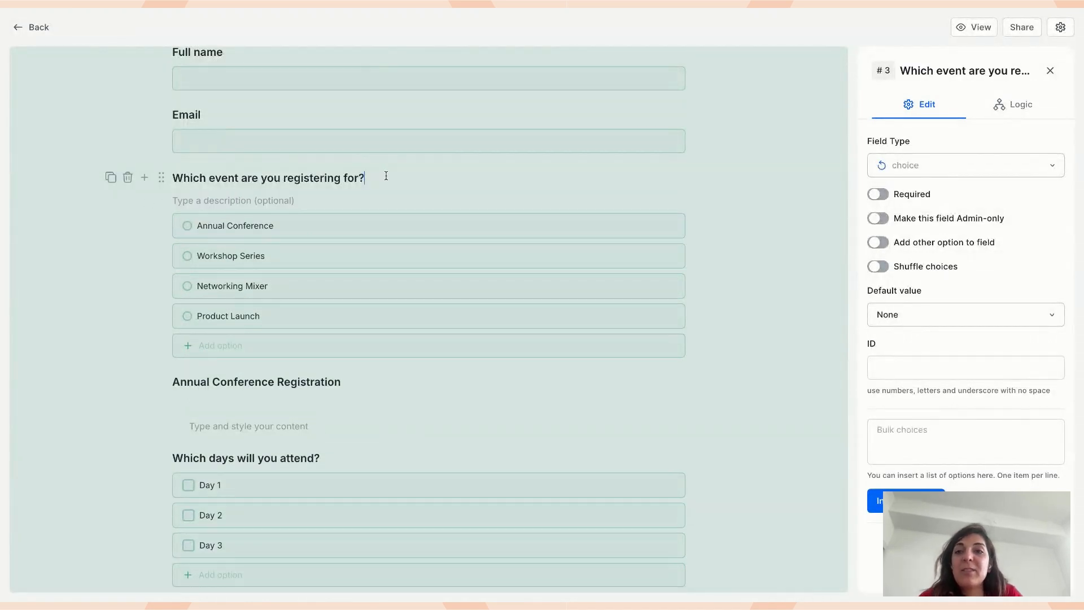
{"action": "scroll", "coordinate": [197, 222], "scroll_direction": "up", "scroll_amount": 1}
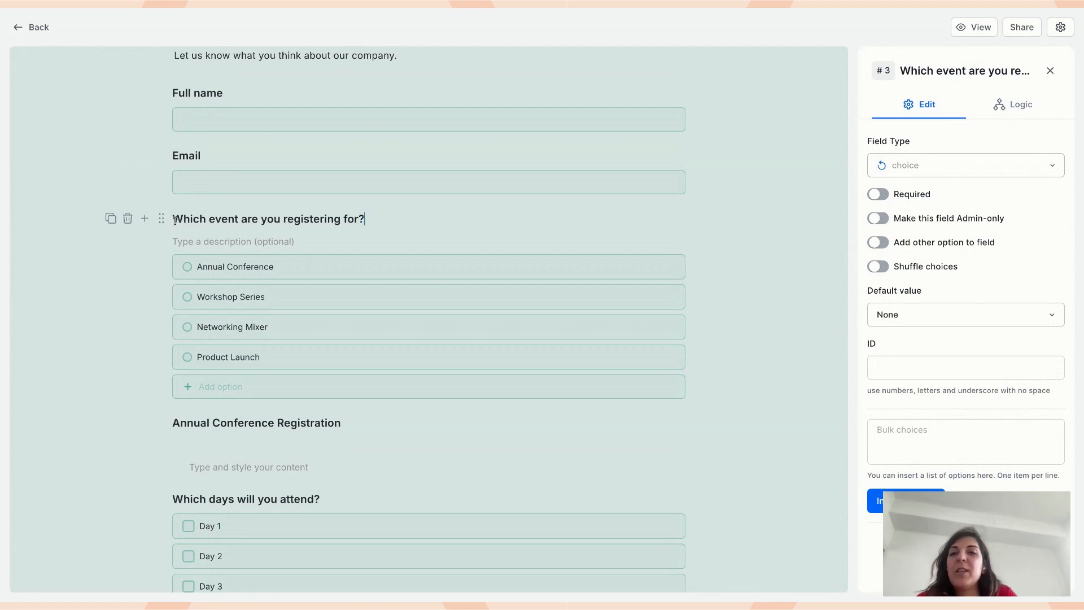
{"action": "left_click", "coordinate": [1019, 105]}
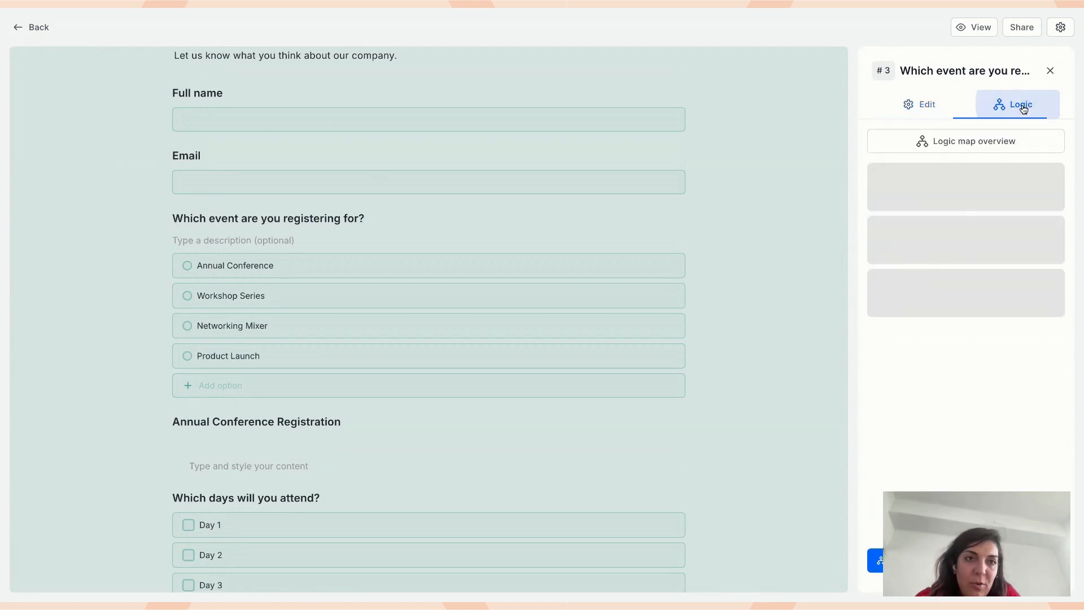
{"action": "left_click", "coordinate": [903, 174]}
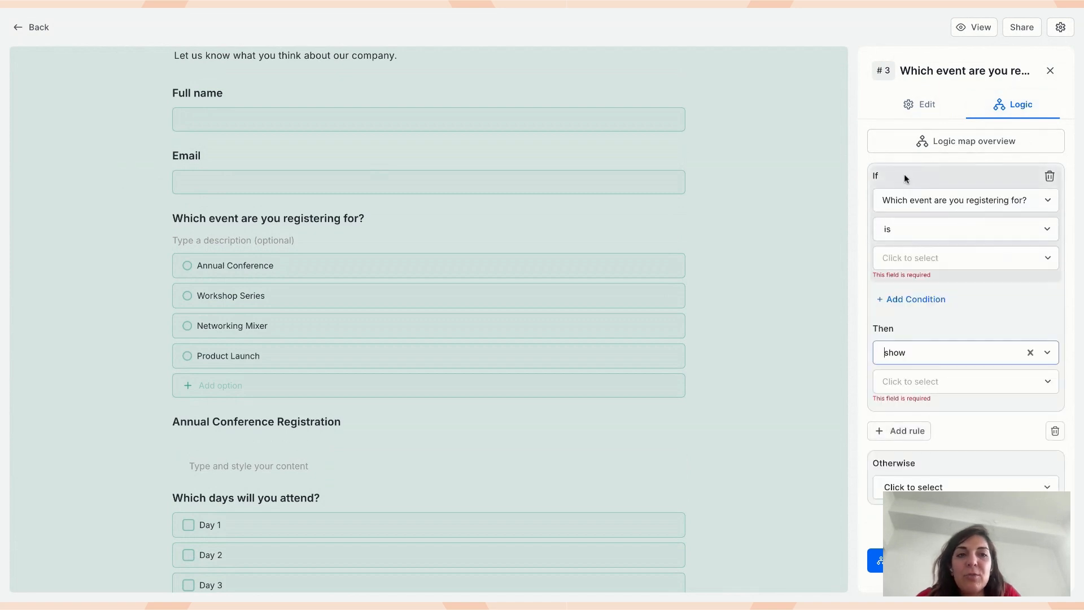
{"action": "left_click", "coordinate": [948, 259]}
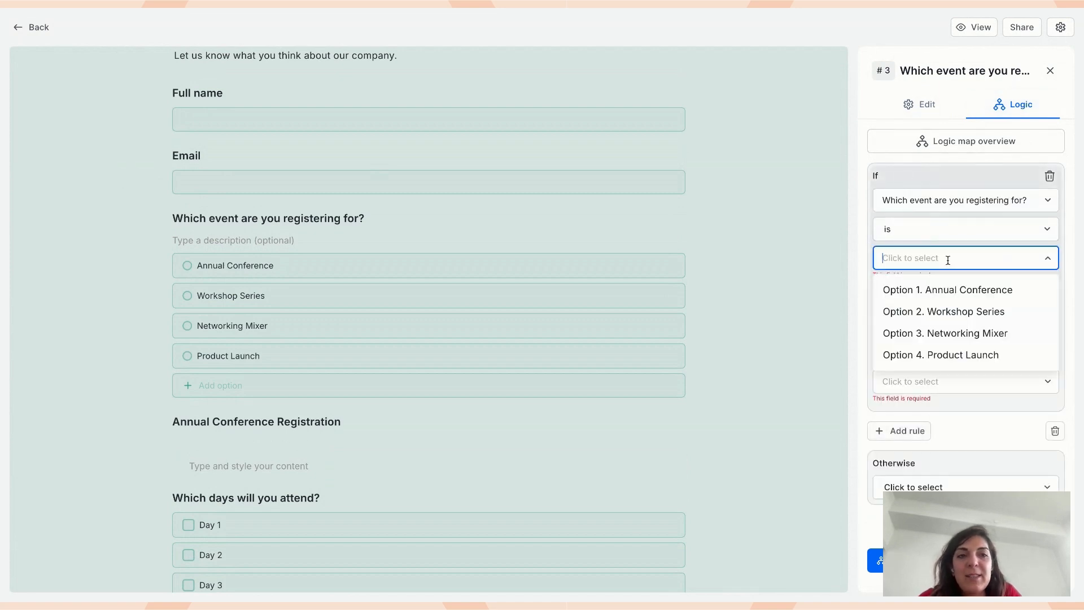
{"action": "left_click", "coordinate": [971, 294]}
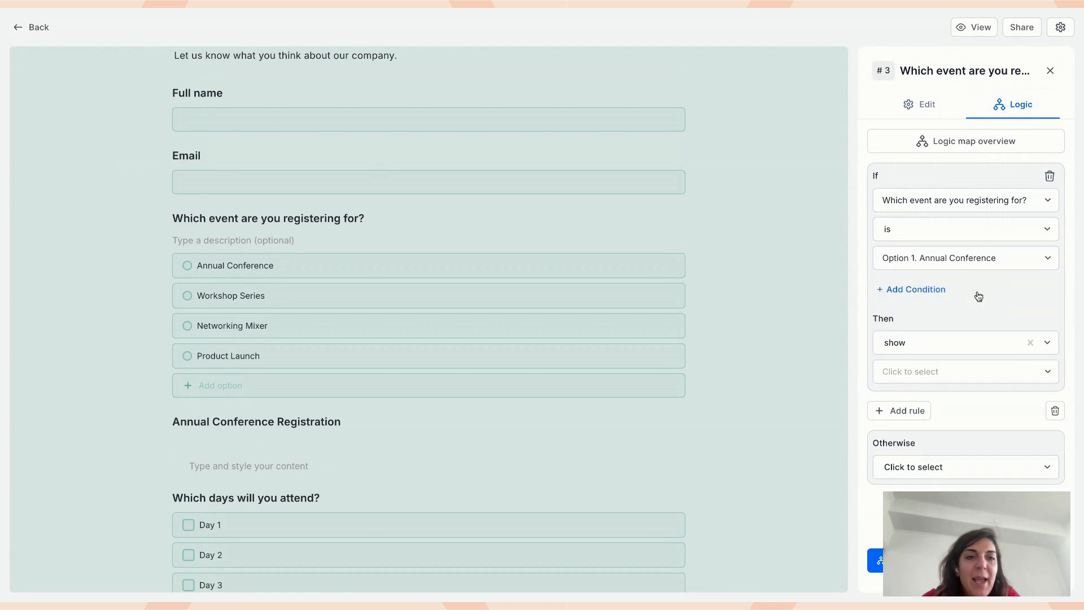
Make the Annual Conference rule show the "Annual Conference Registration" and "Which days will you attend?" fields
{"action": "scroll", "coordinate": [331, 395], "scroll_direction": "down", "scroll_amount": 4}
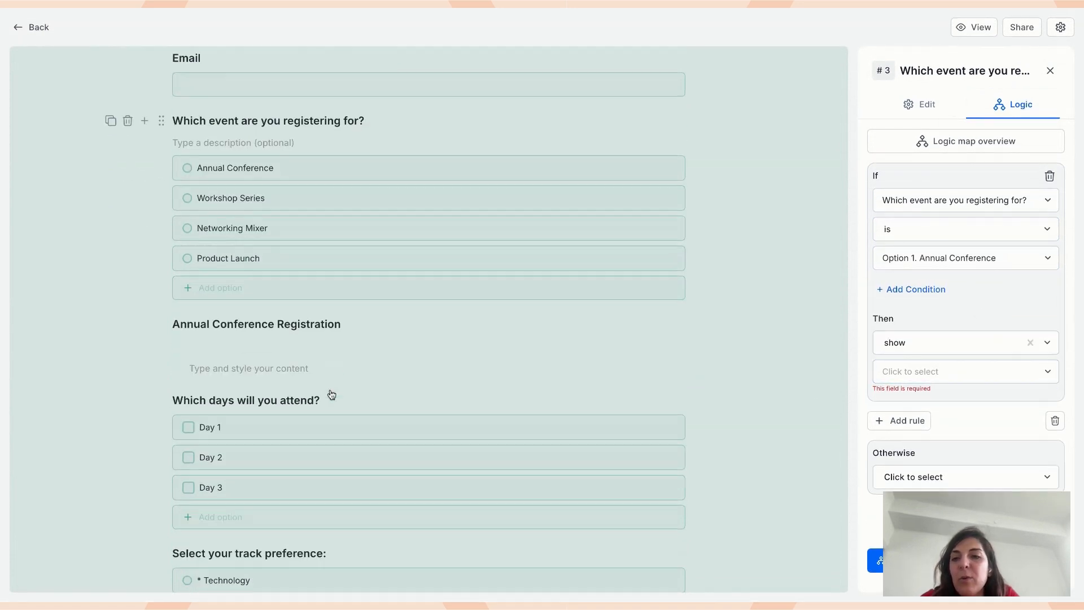
{"action": "scroll", "coordinate": [331, 395], "scroll_direction": "down", "scroll_amount": 1}
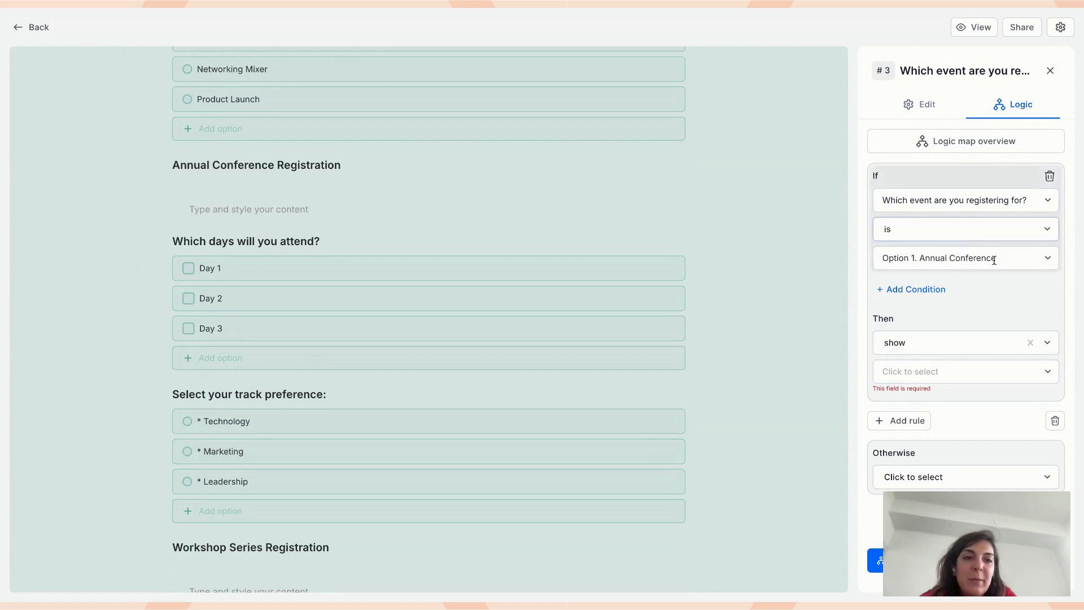
{"action": "left_click", "coordinate": [942, 373]}
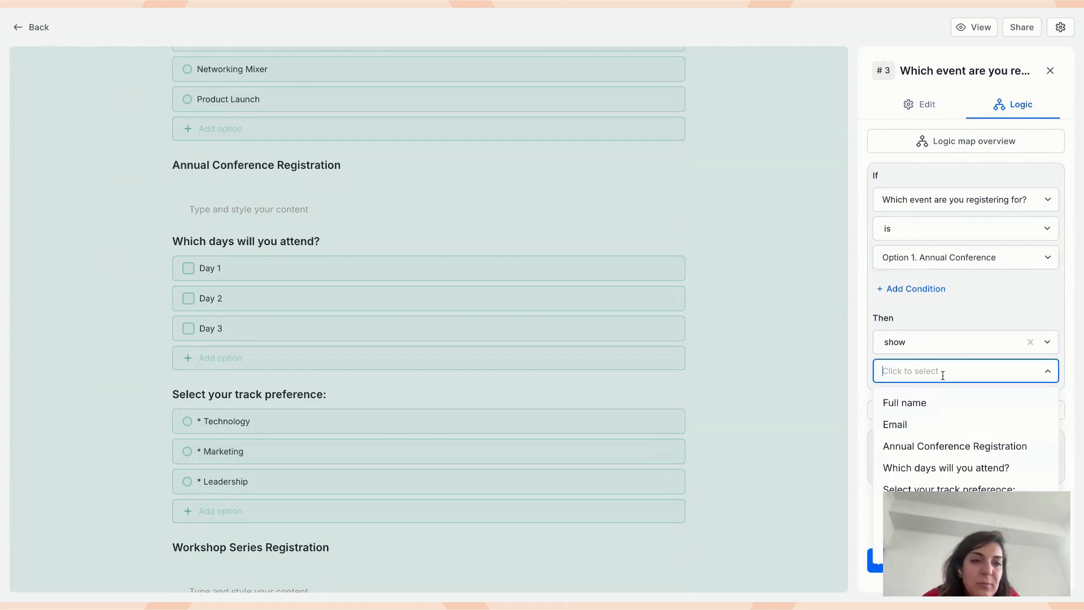
{"action": "left_click", "coordinate": [957, 447]}
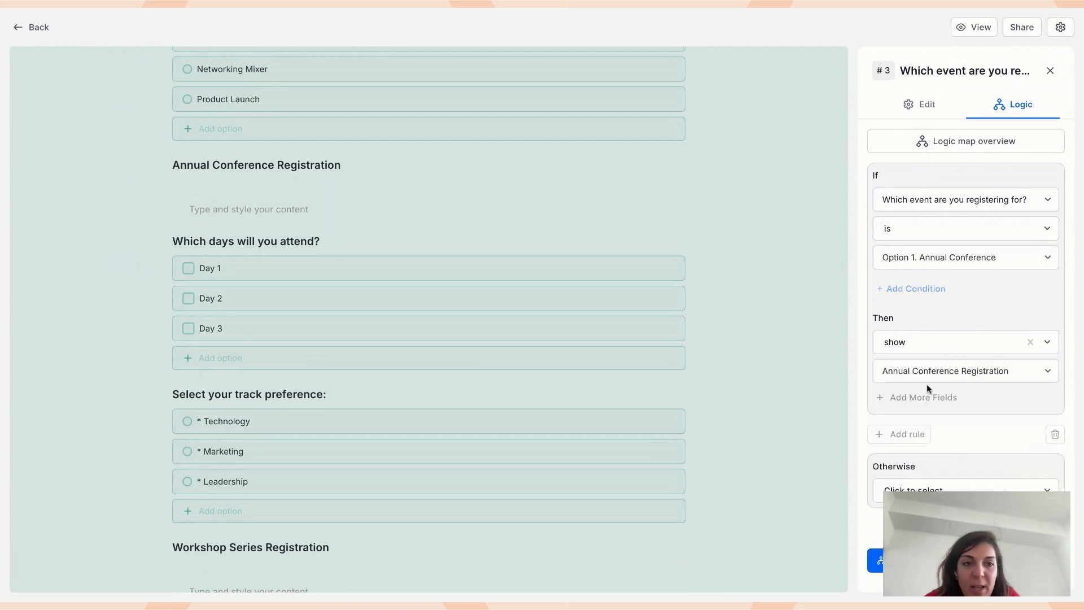
{"action": "left_click", "coordinate": [942, 398]}
{"action": "left_click", "coordinate": [940, 402]}
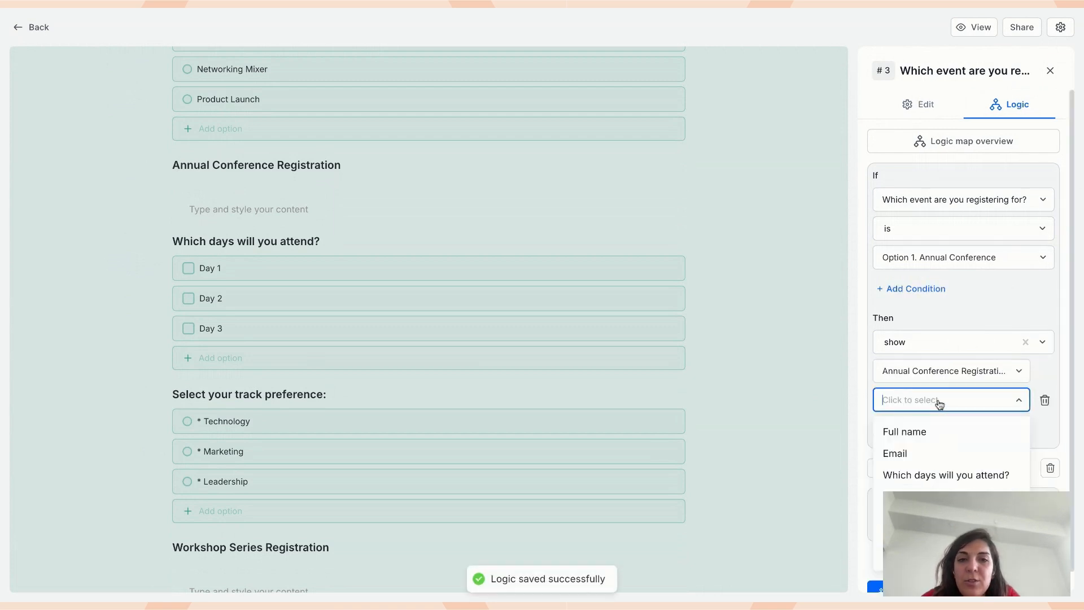
{"action": "left_click", "coordinate": [941, 476]}
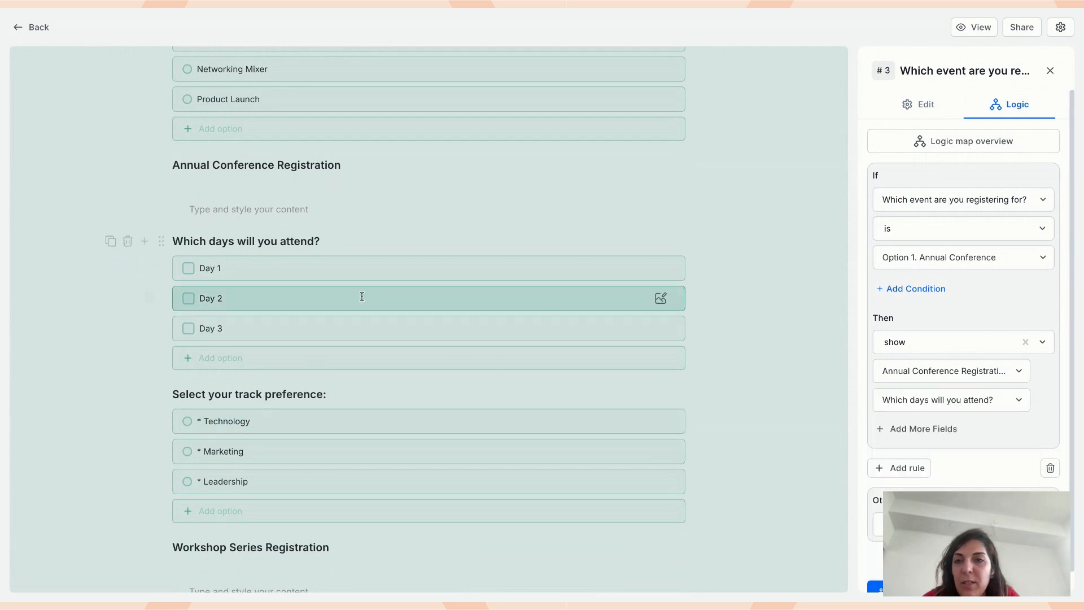
Add "Select your track preference:" as a third field shown by the Annual Conference rule
{"action": "scroll", "coordinate": [481, 288], "scroll_direction": "down", "scroll_amount": 1}
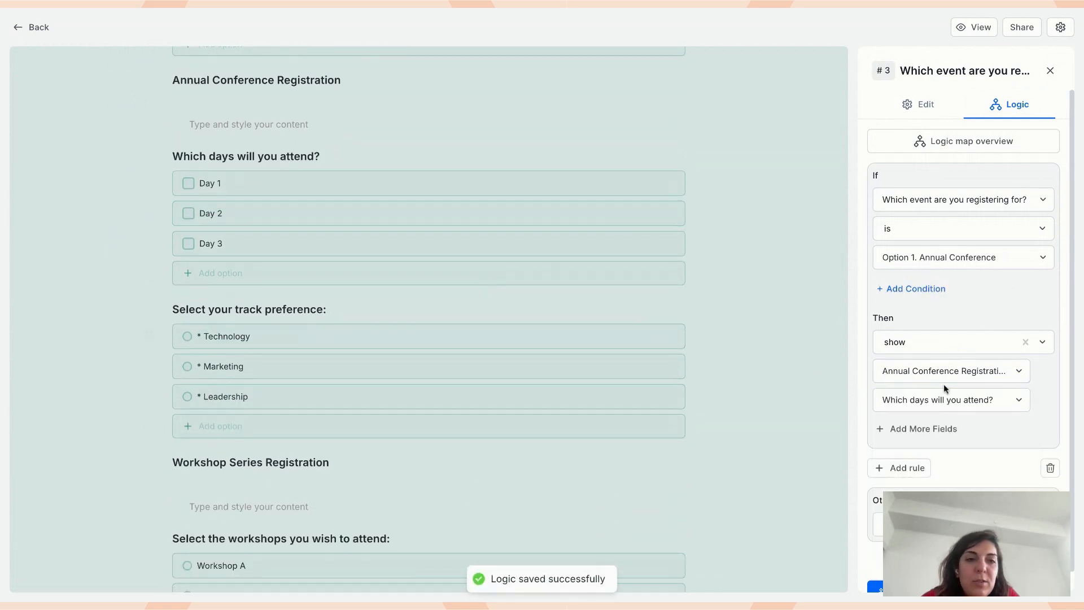
{"action": "left_click", "coordinate": [911, 435]}
{"action": "scroll", "coordinate": [910, 437], "scroll_direction": "down", "scroll_amount": 1}
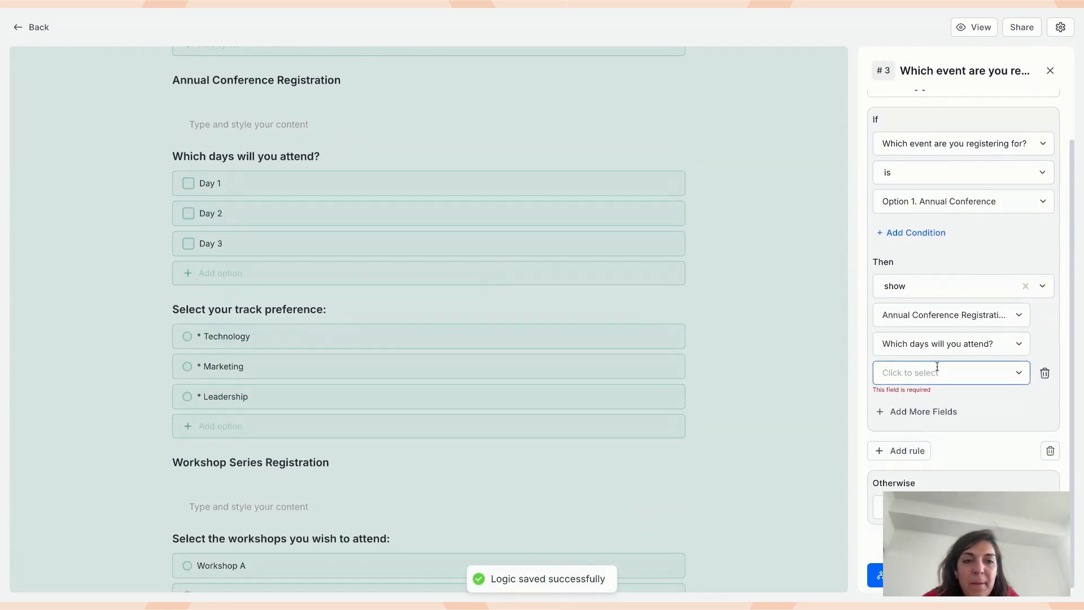
{"action": "left_click", "coordinate": [955, 379]}
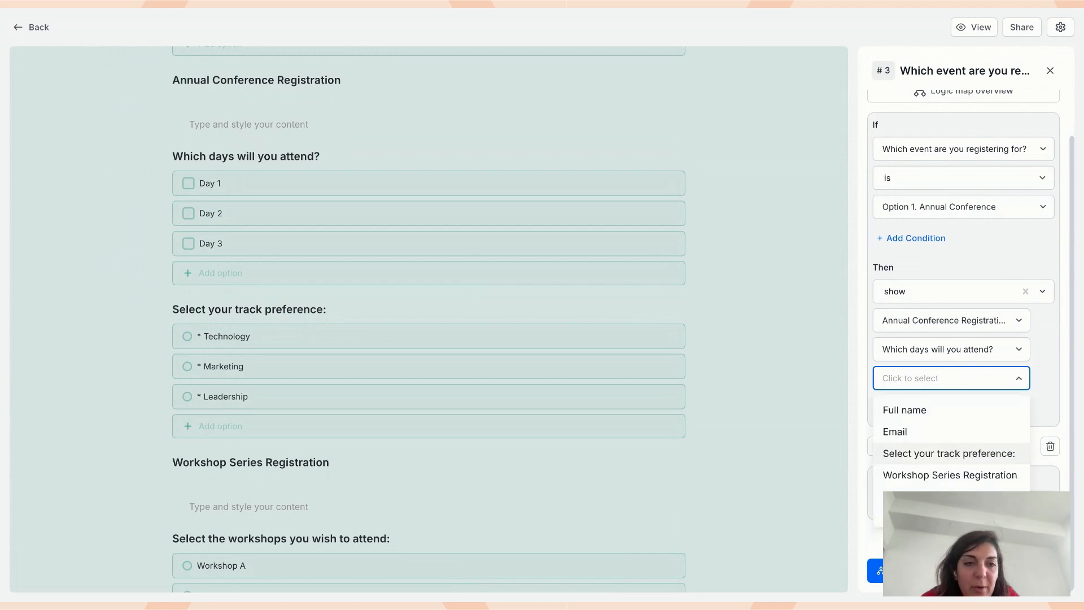
{"action": "left_click", "coordinate": [951, 455]}
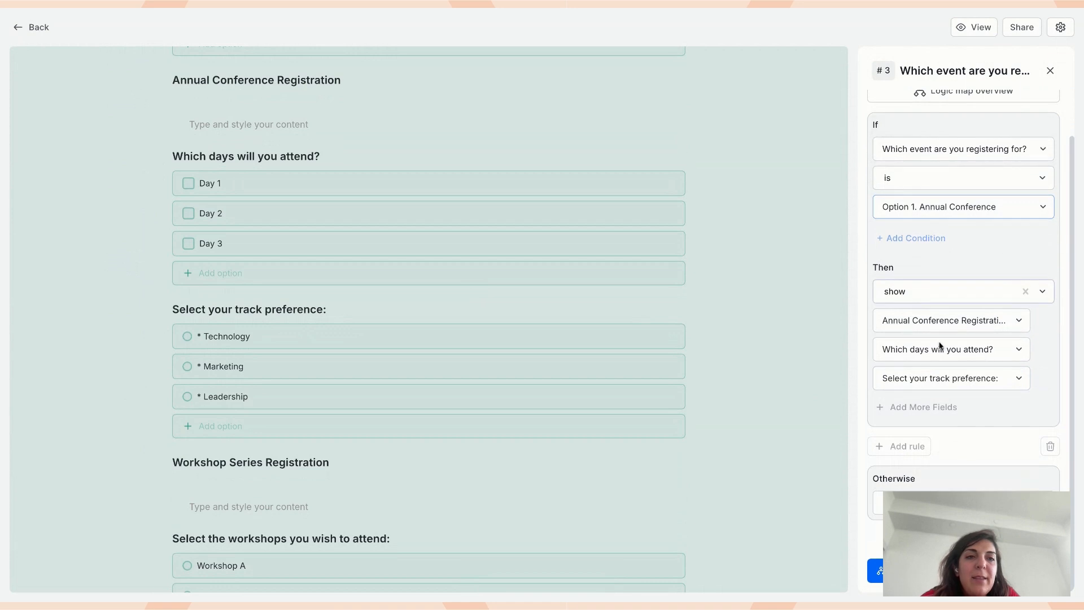
Add a second logic rule to the event question with the condition is Workshop Series
{"action": "scroll", "coordinate": [295, 371], "scroll_direction": "down", "scroll_amount": 3}
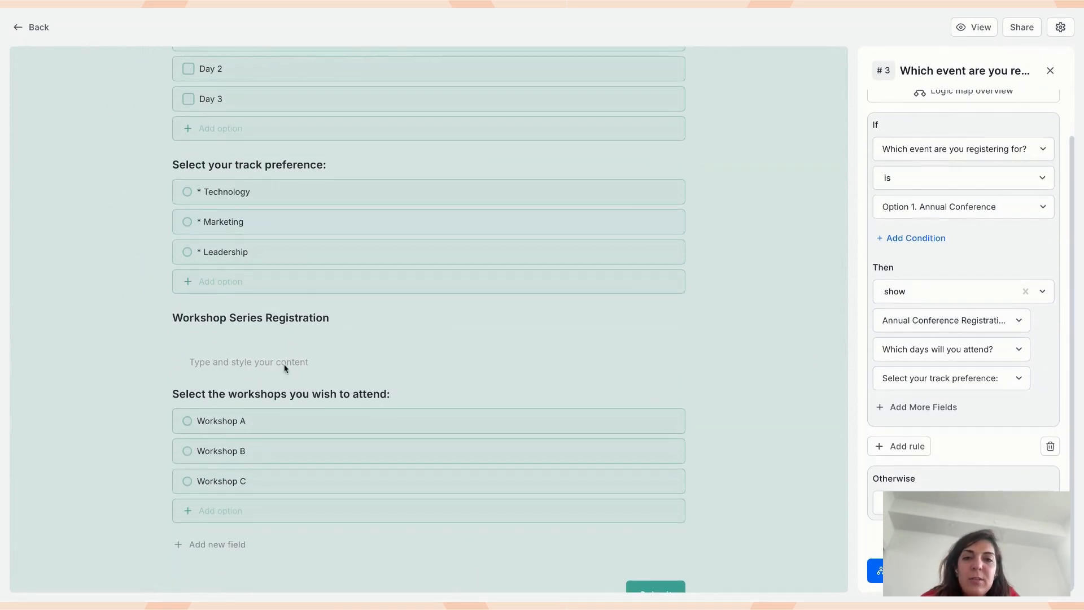
{"action": "left_click", "coordinate": [908, 447]}
{"action": "scroll", "coordinate": [909, 449], "scroll_direction": "down", "scroll_amount": 2}
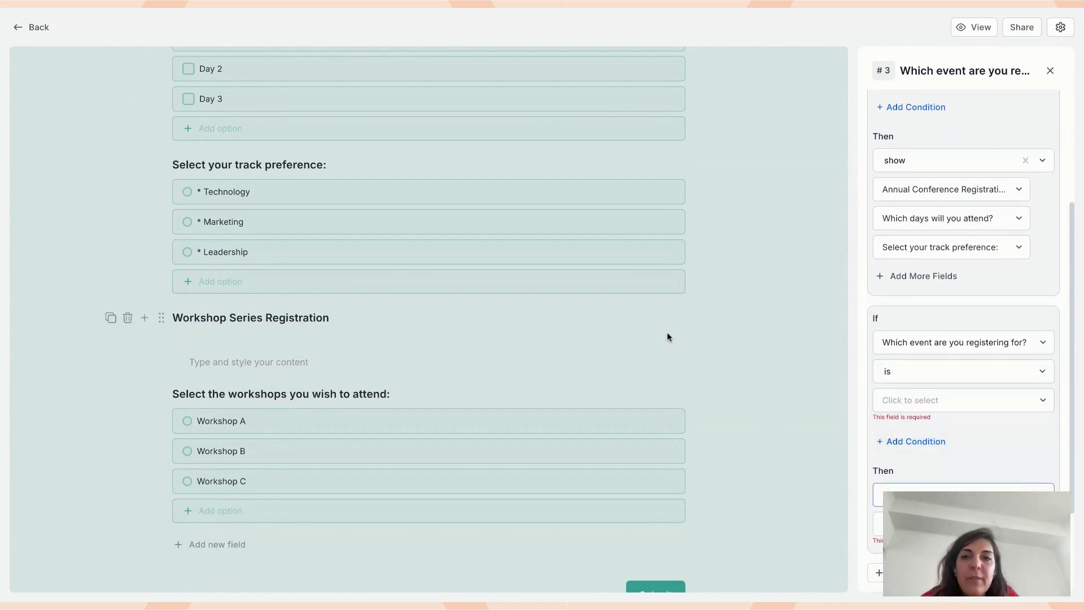
{"action": "scroll", "coordinate": [666, 337], "scroll_direction": "up", "scroll_amount": 10}
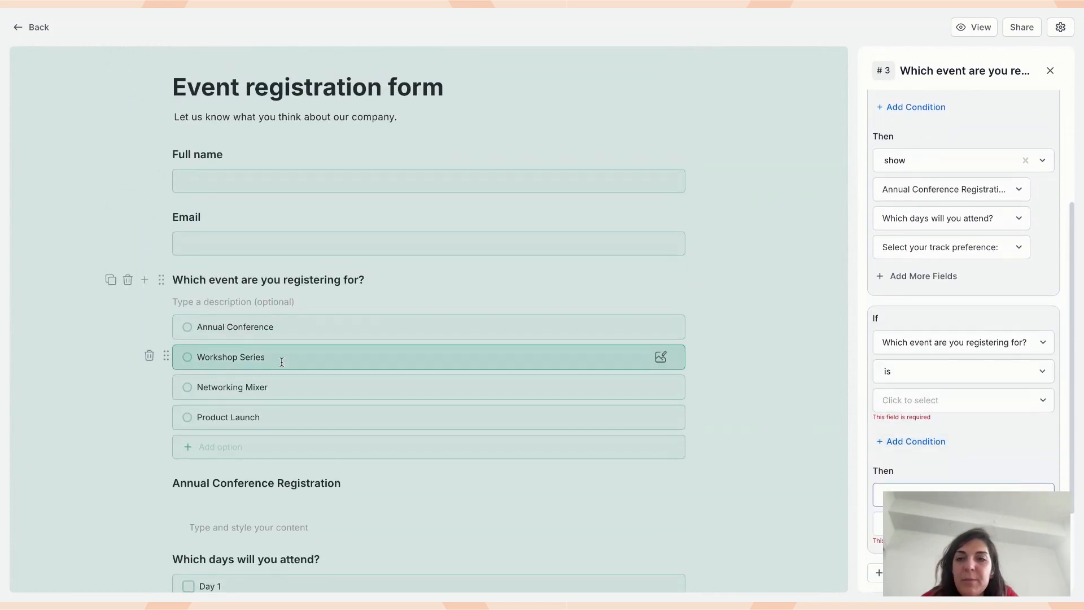
{"action": "left_click", "coordinate": [902, 401]}
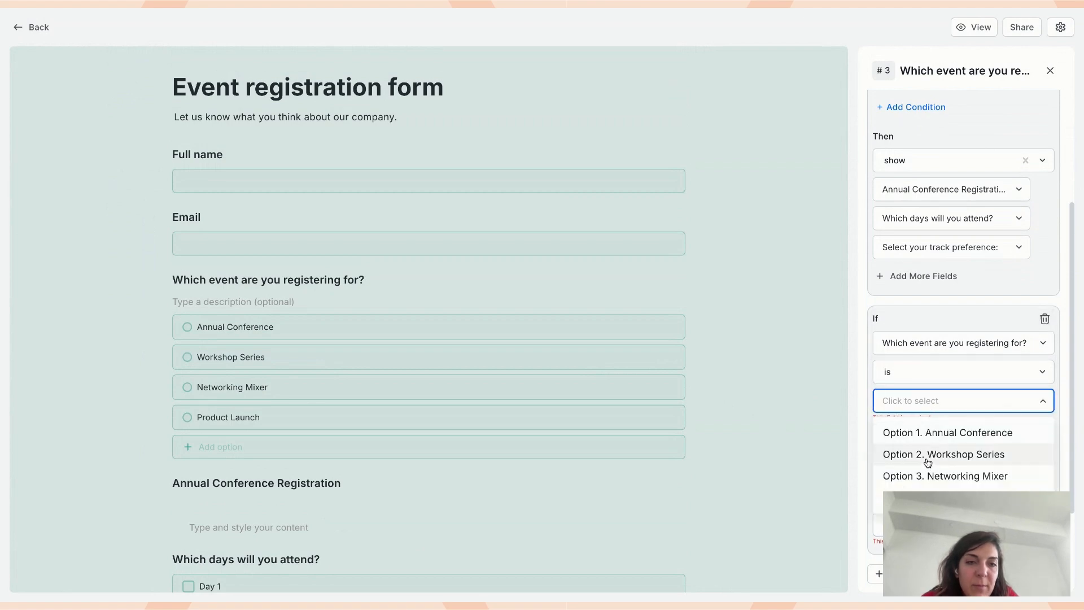
{"action": "left_click", "coordinate": [928, 461]}
{"action": "scroll", "coordinate": [1004, 483], "scroll_direction": "down", "scroll_amount": 2}
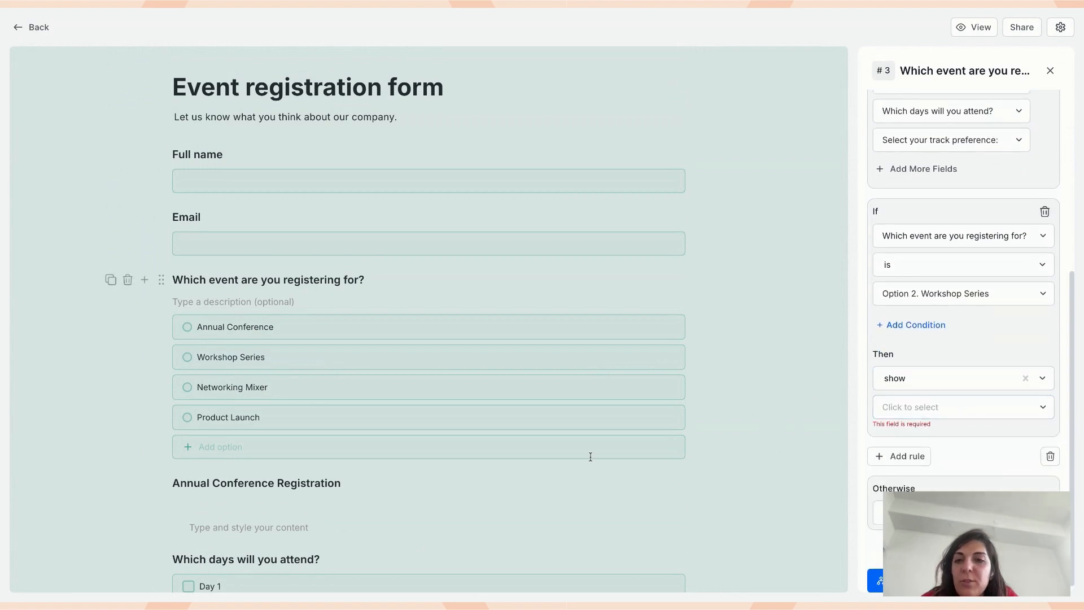
Make the Workshop Series rule show "Workshop Series Registration" and "Select the workshops you wish to attend:"
{"action": "scroll", "coordinate": [590, 456], "scroll_direction": "down", "scroll_amount": 10}
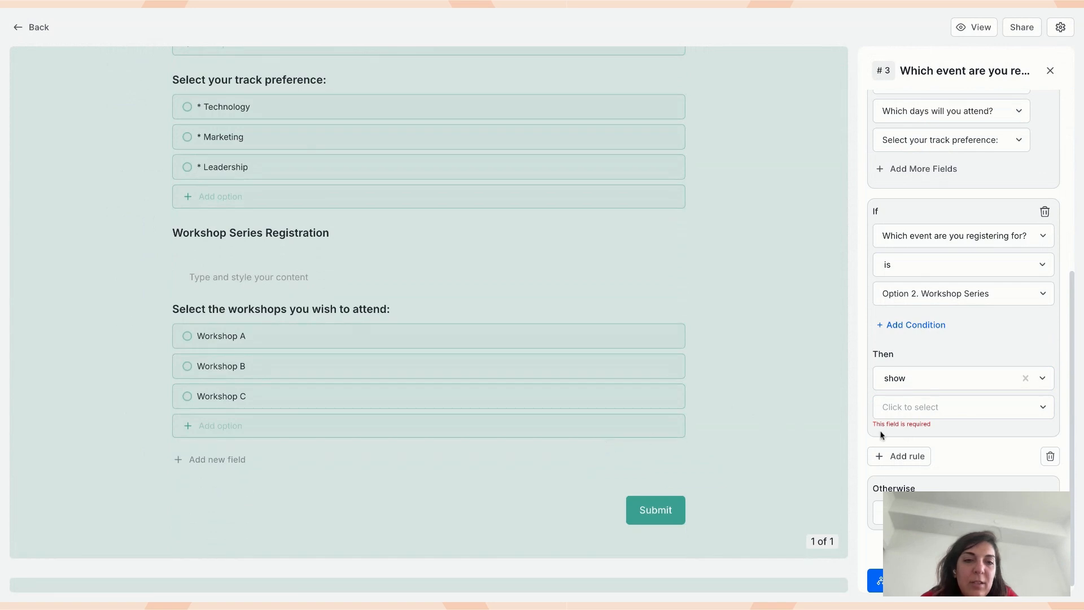
{"action": "left_click", "coordinate": [946, 401]}
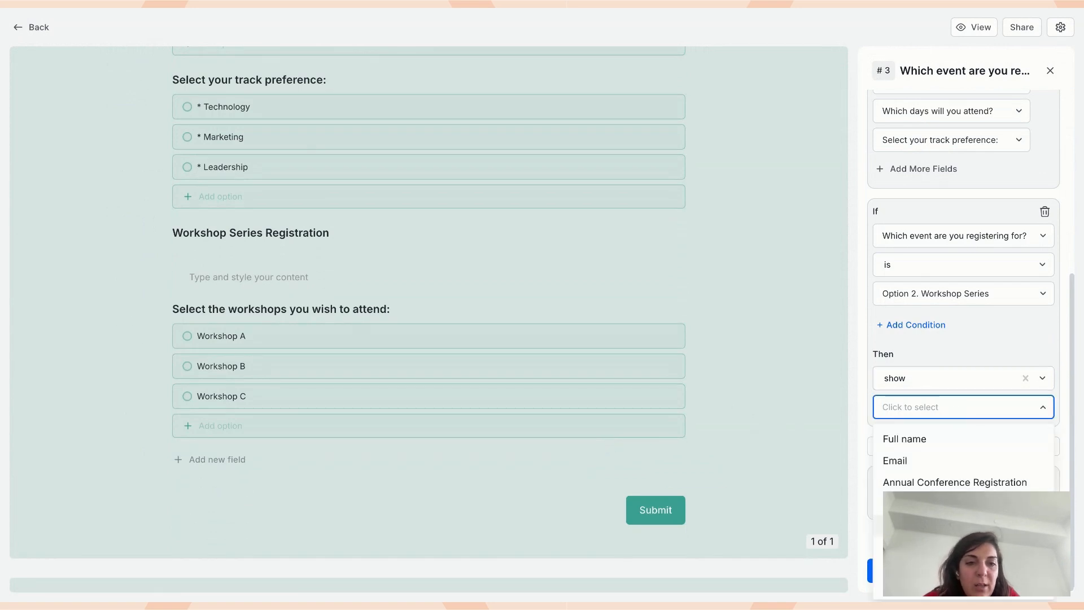
{"action": "left_click", "coordinate": [976, 446]}
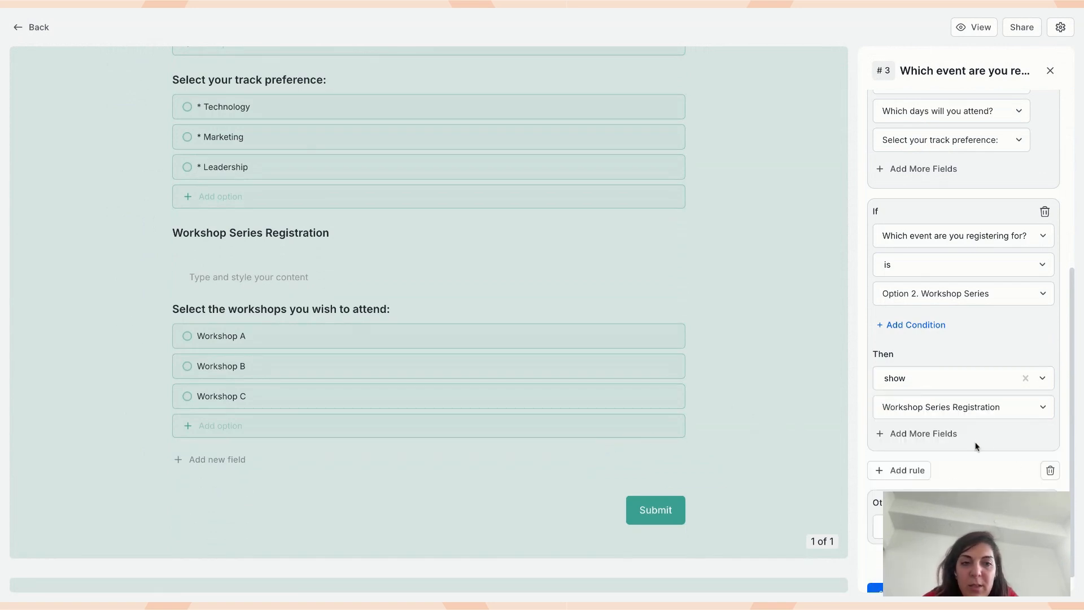
{"action": "left_click", "coordinate": [940, 435]}
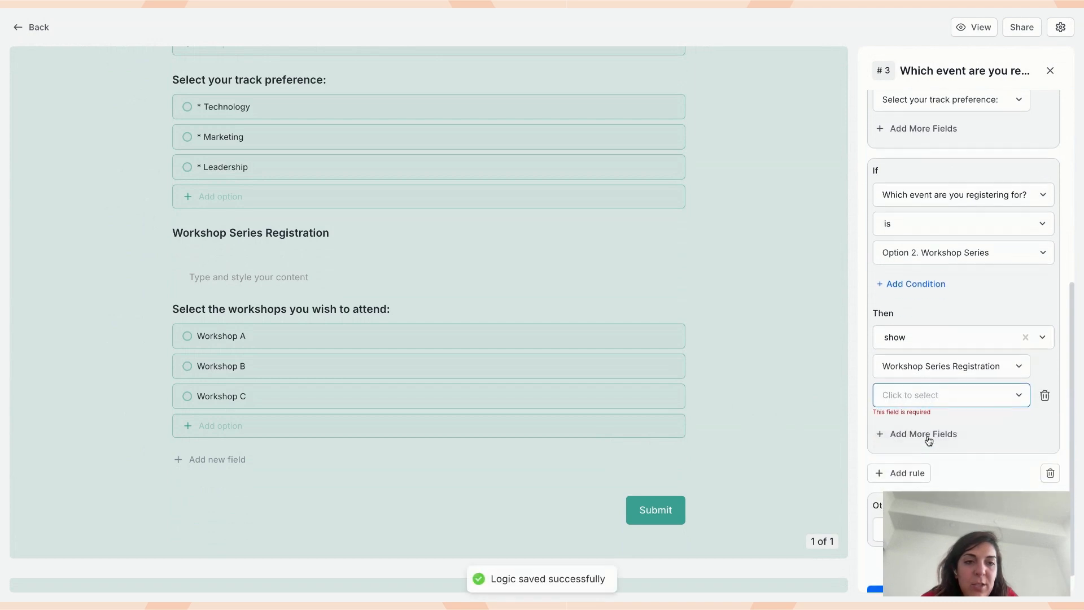
{"action": "left_click", "coordinate": [939, 394]}
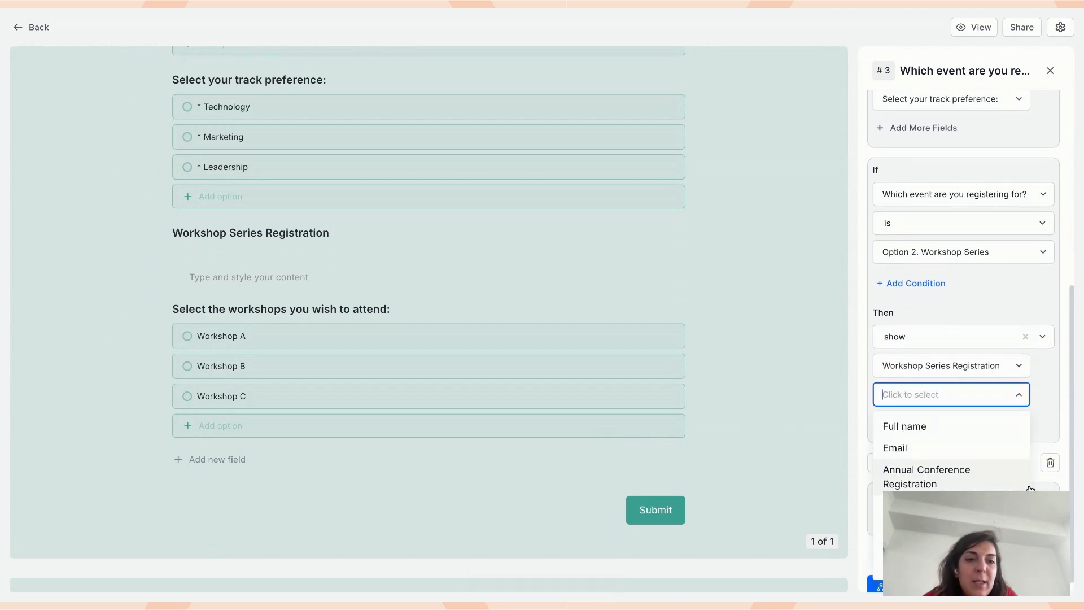
{"action": "left_click", "coordinate": [944, 554]}
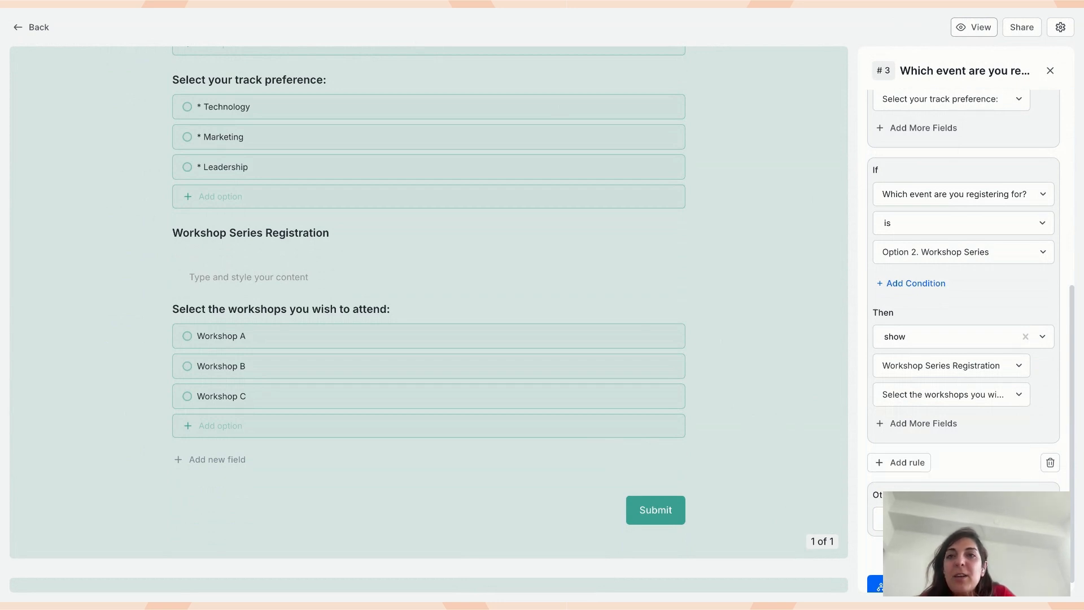
Review the Annual Conference and Workshop Series logic rules set on the event question
{"action": "left_click", "coordinate": [974, 27]}
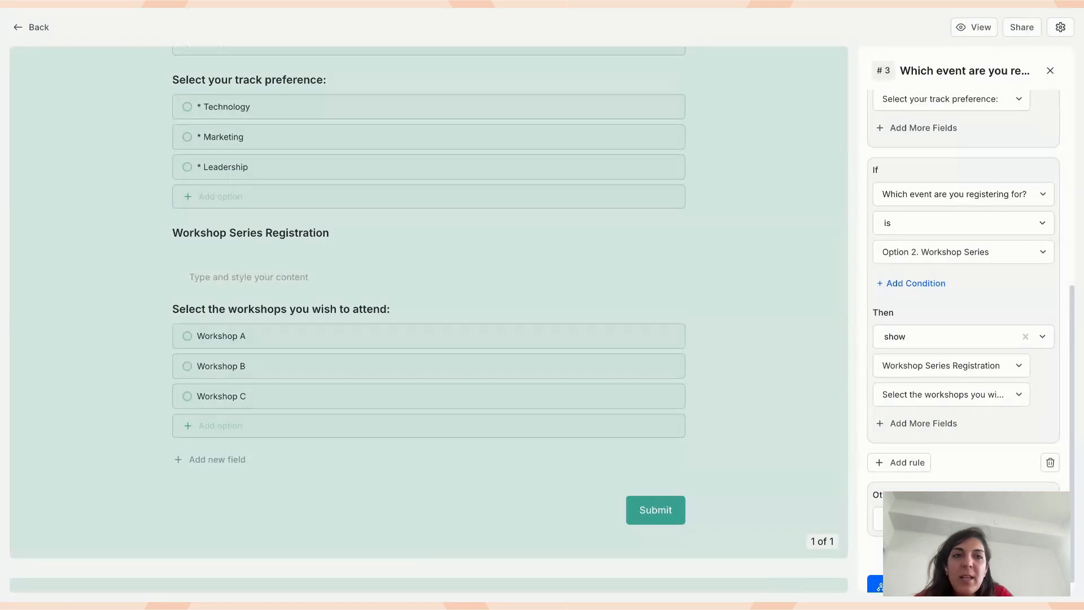
{"action": "scroll", "coordinate": [998, 346], "scroll_direction": "up", "scroll_amount": 6}
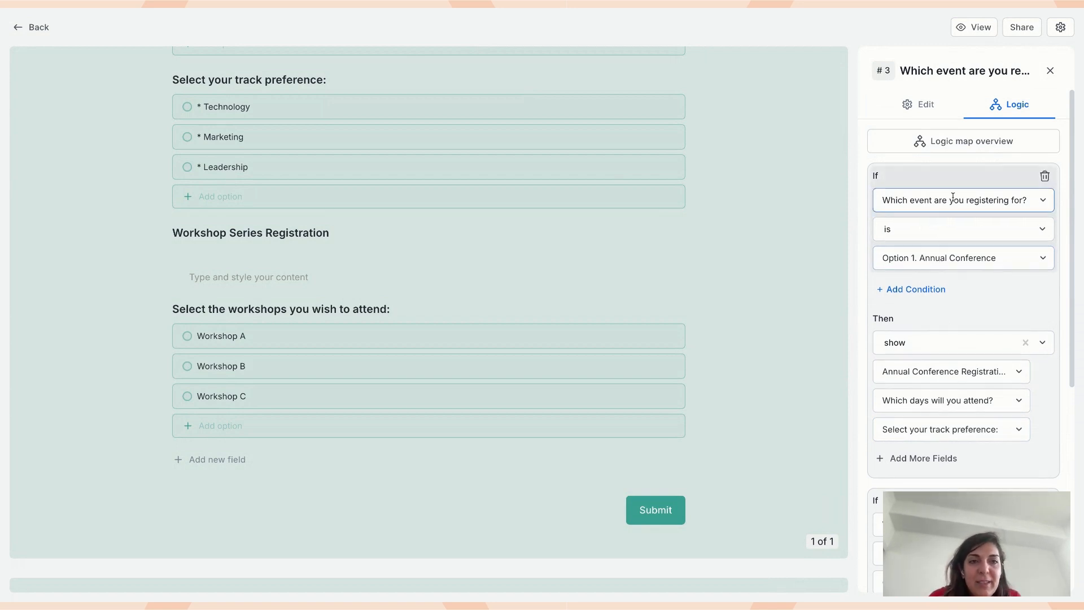
{"action": "scroll", "coordinate": [944, 437], "scroll_direction": "down", "scroll_amount": 4}
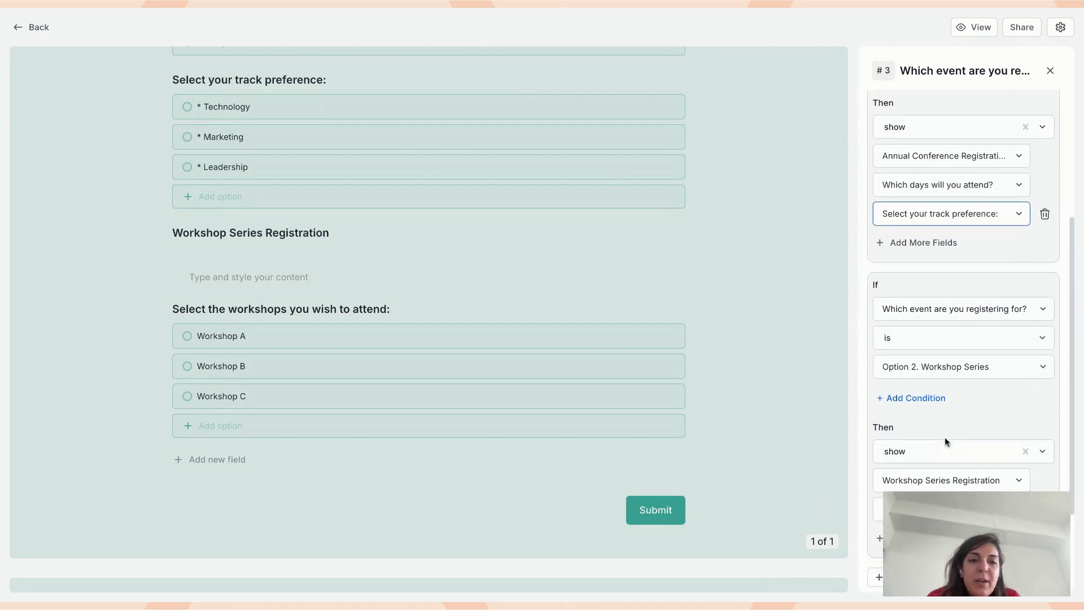
{"action": "scroll", "coordinate": [945, 438], "scroll_direction": "down", "scroll_amount": 1}
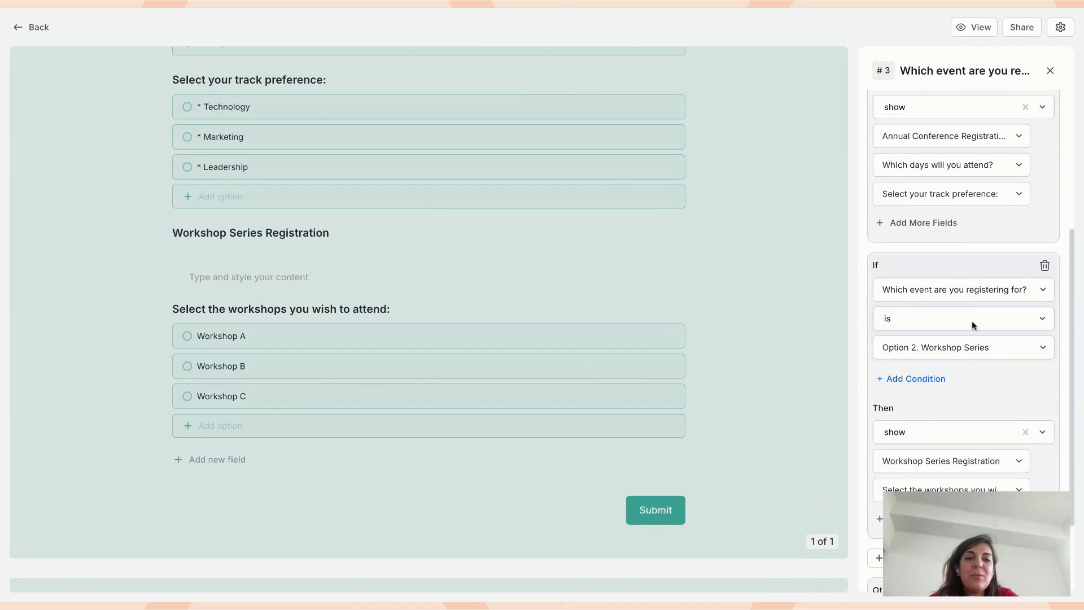
{"action": "scroll", "coordinate": [973, 398], "scroll_direction": "down", "scroll_amount": 1}
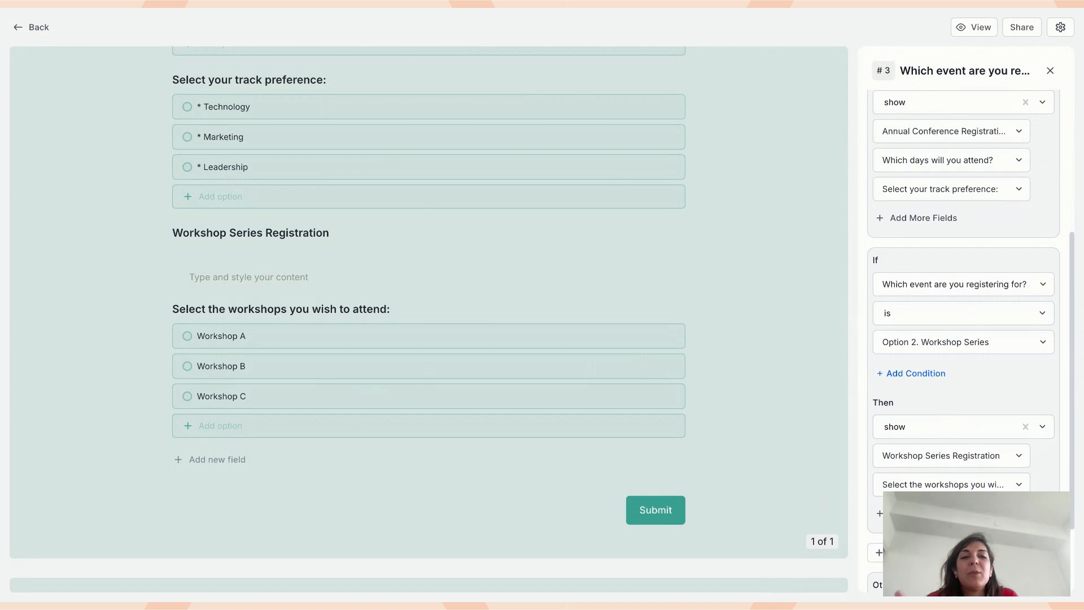
Test the live form by choosing Annual Conference and checking its follow-up fields before switching the event to Workshop Series
{"action": "left_click", "coordinate": [420, 3]}
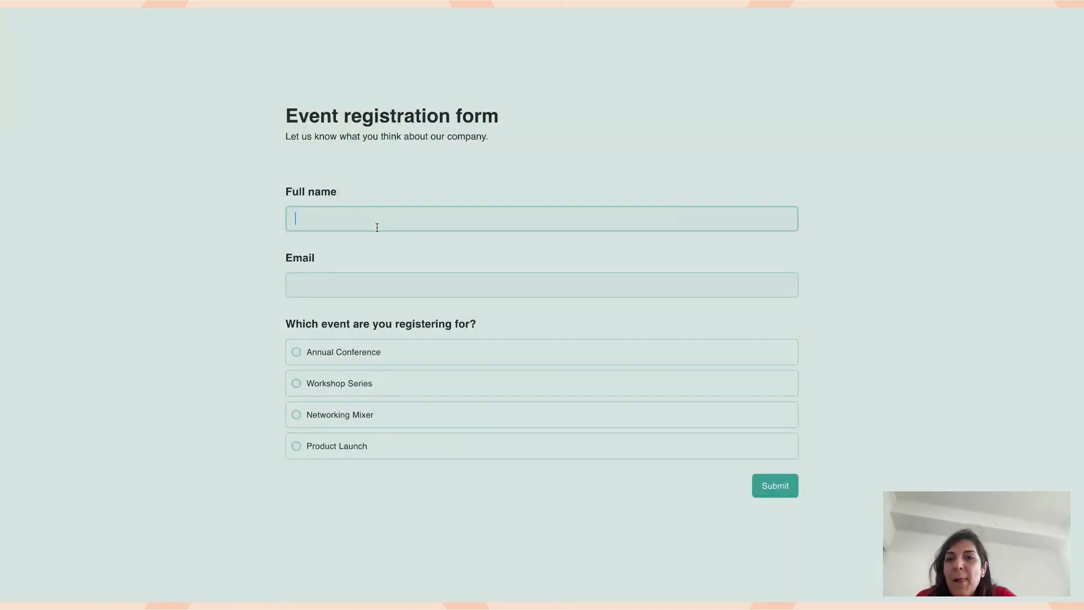
{"action": "left_click", "coordinate": [346, 354]}
{"action": "scroll", "coordinate": [347, 354], "scroll_direction": "down", "scroll_amount": 4}
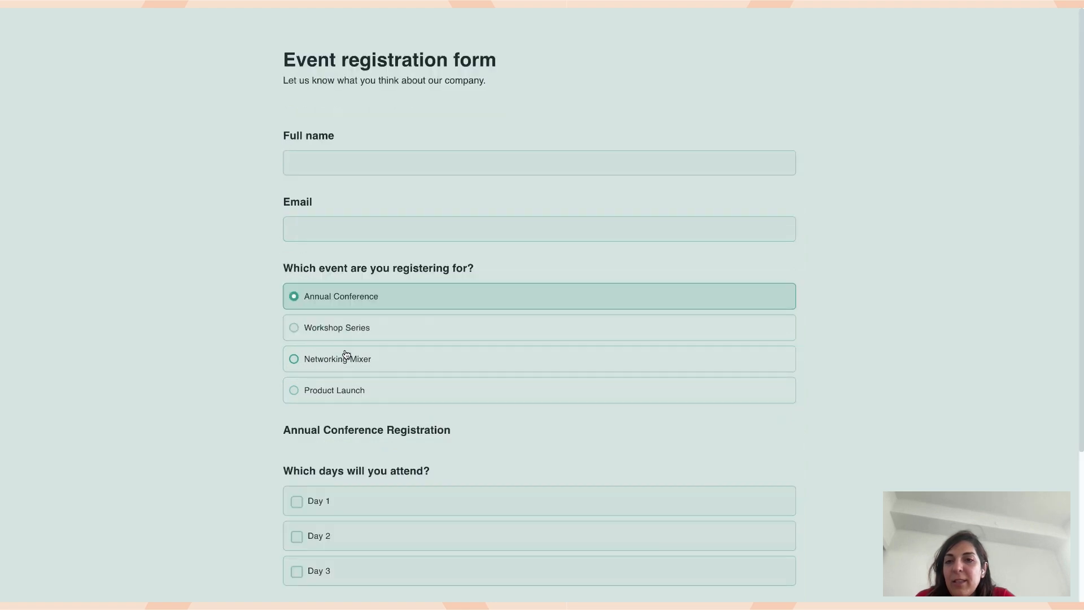
{"action": "scroll", "coordinate": [346, 354], "scroll_direction": "down", "scroll_amount": 1}
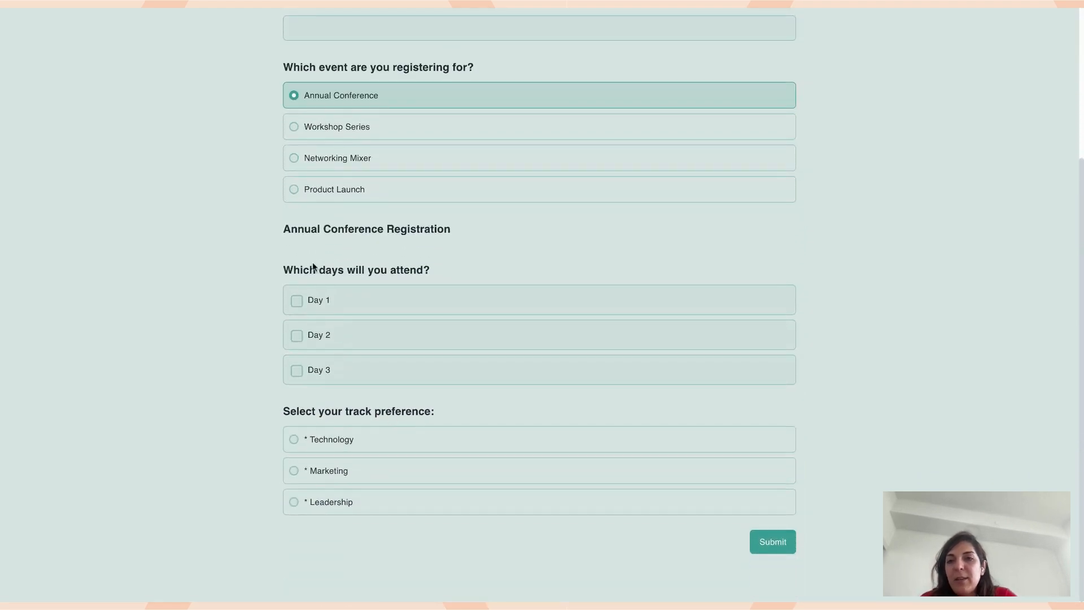
{"action": "left_click", "coordinate": [338, 128]}
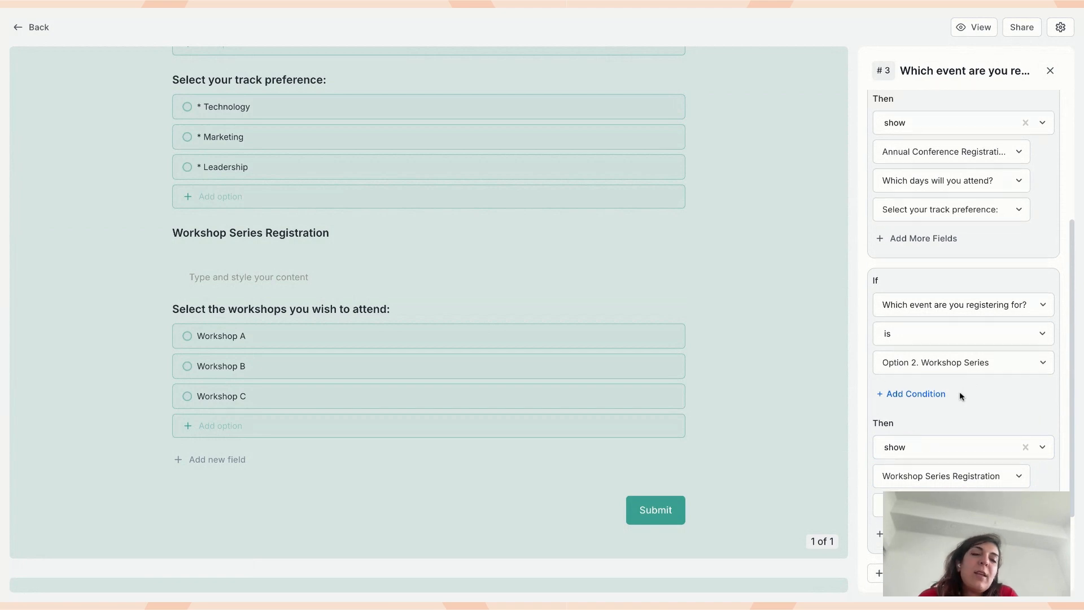
Leave the event question's logic settings and open the form's design settings
{"action": "scroll", "coordinate": [960, 391], "scroll_direction": "up", "scroll_amount": 5}
{"action": "scroll", "coordinate": [594, 213], "scroll_direction": "up", "scroll_amount": 10}
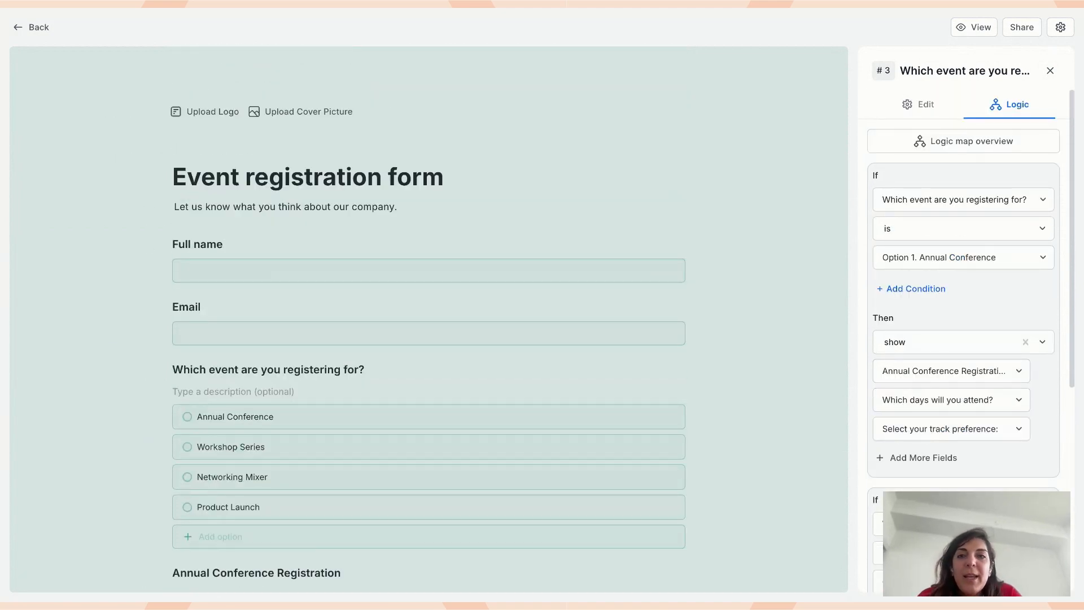
{"action": "left_click", "coordinate": [1050, 71]}
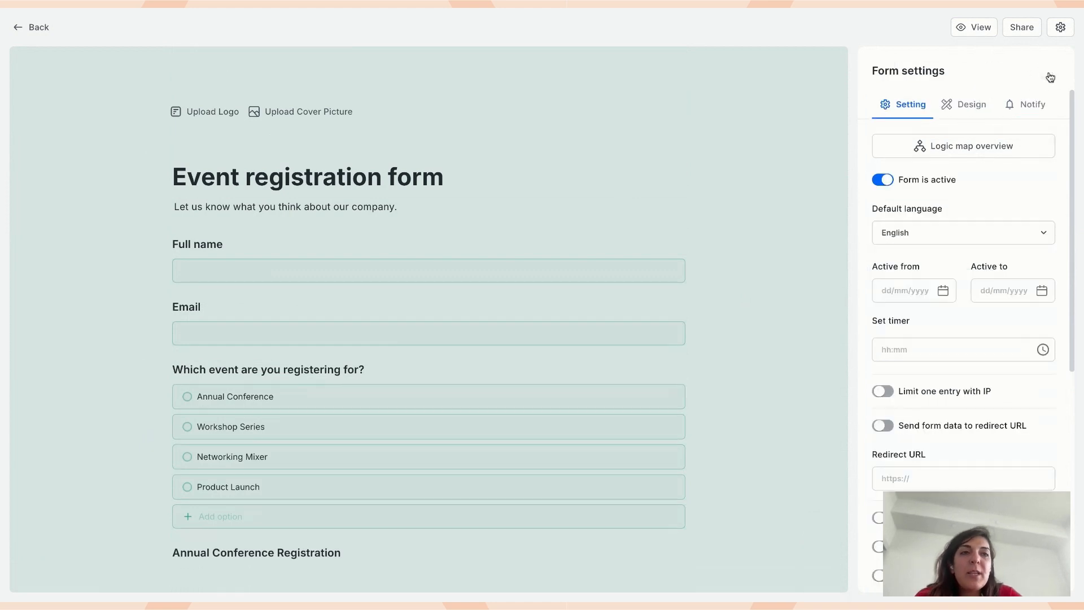
{"action": "left_click", "coordinate": [973, 104]}
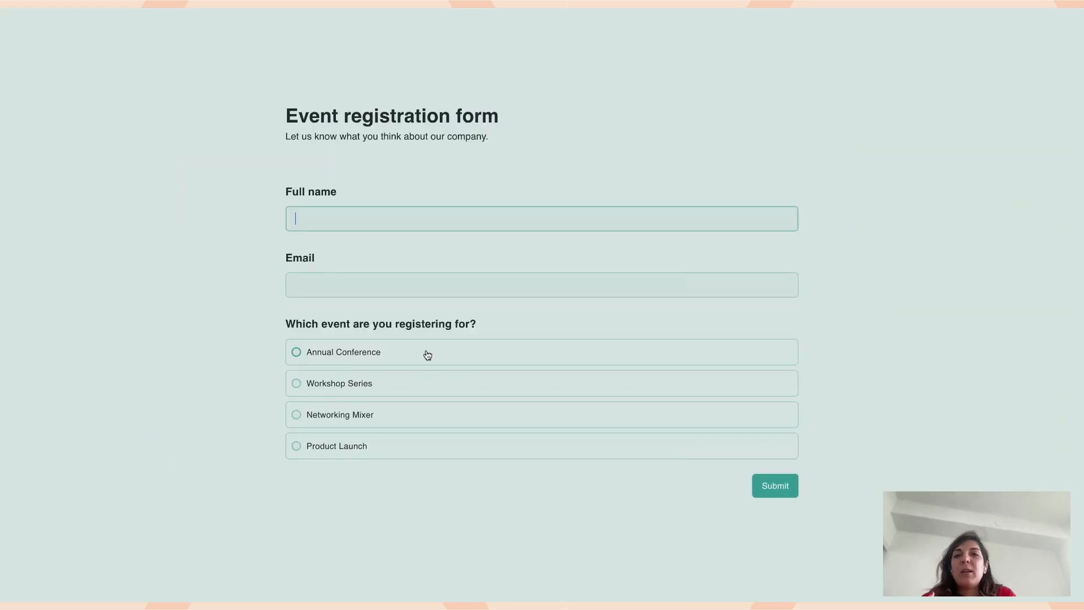
Test the live form again by choosing Annual Conference, Workshop Series and Networking Mixer in turn
{"action": "left_click", "coordinate": [381, 355]}
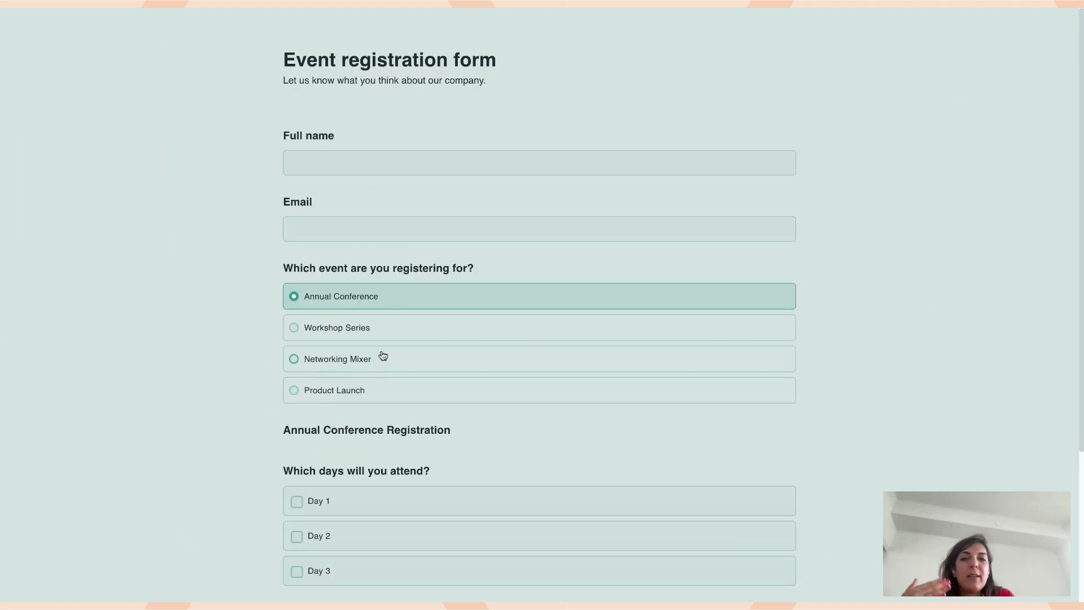
{"action": "scroll", "coordinate": [380, 356], "scroll_direction": "down", "scroll_amount": 2}
{"action": "left_click", "coordinate": [354, 269]}
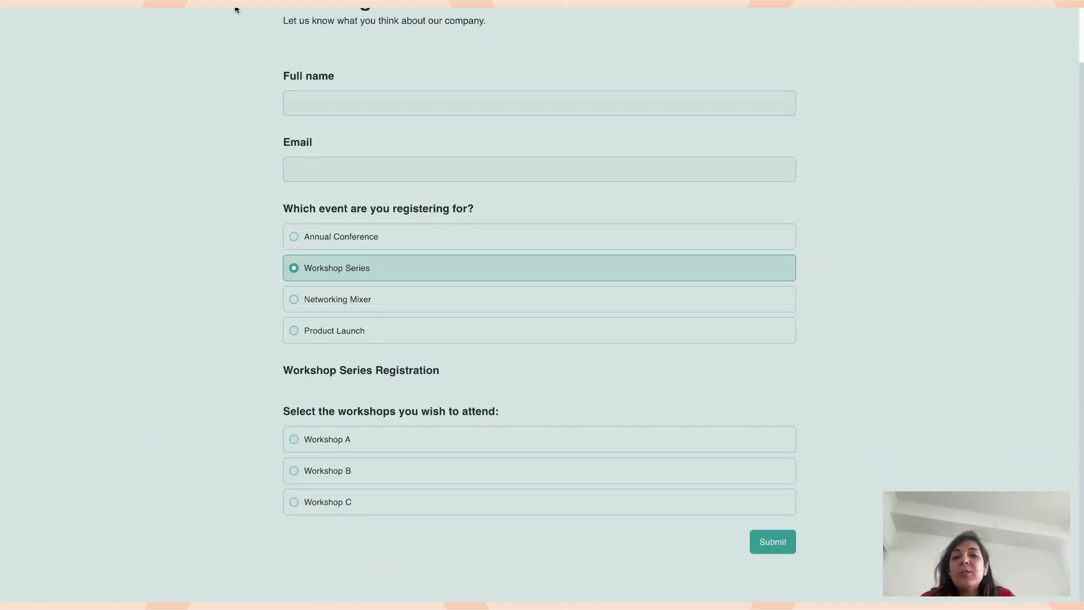
{"action": "left_click", "coordinate": [310, 302]}
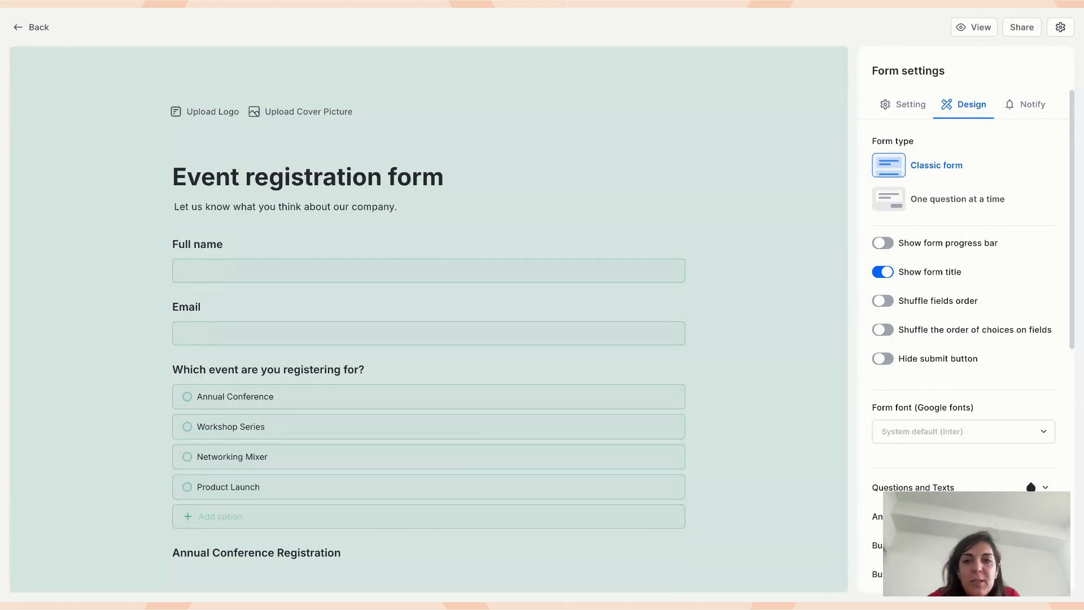
Change the form type to One question at a time and open the logic rules of "Which event are you registering for?"
{"action": "left_click", "coordinate": [931, 200]}
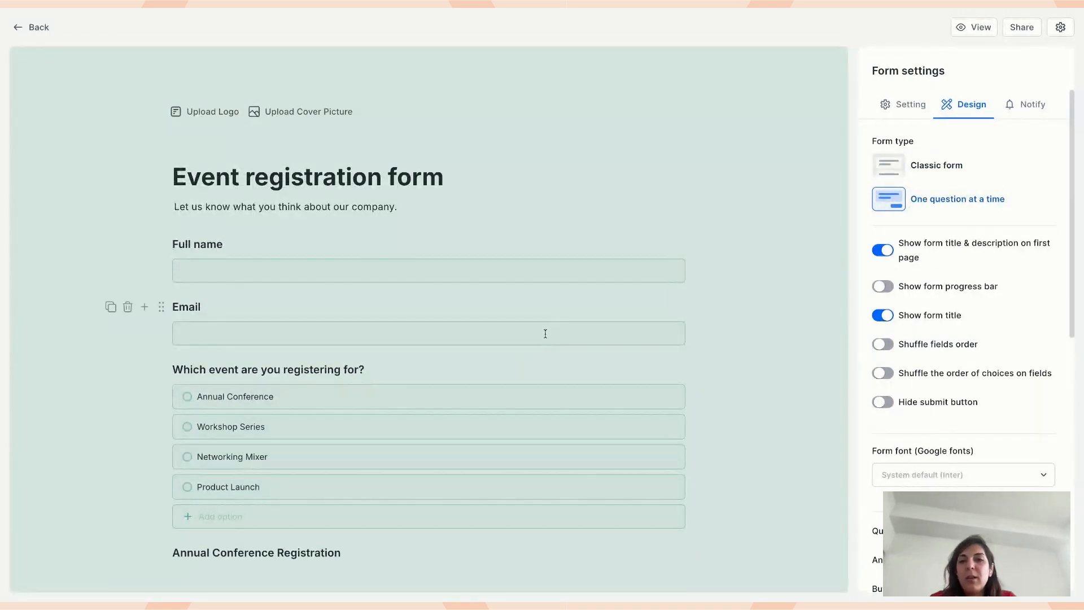
{"action": "left_click", "coordinate": [406, 360]}
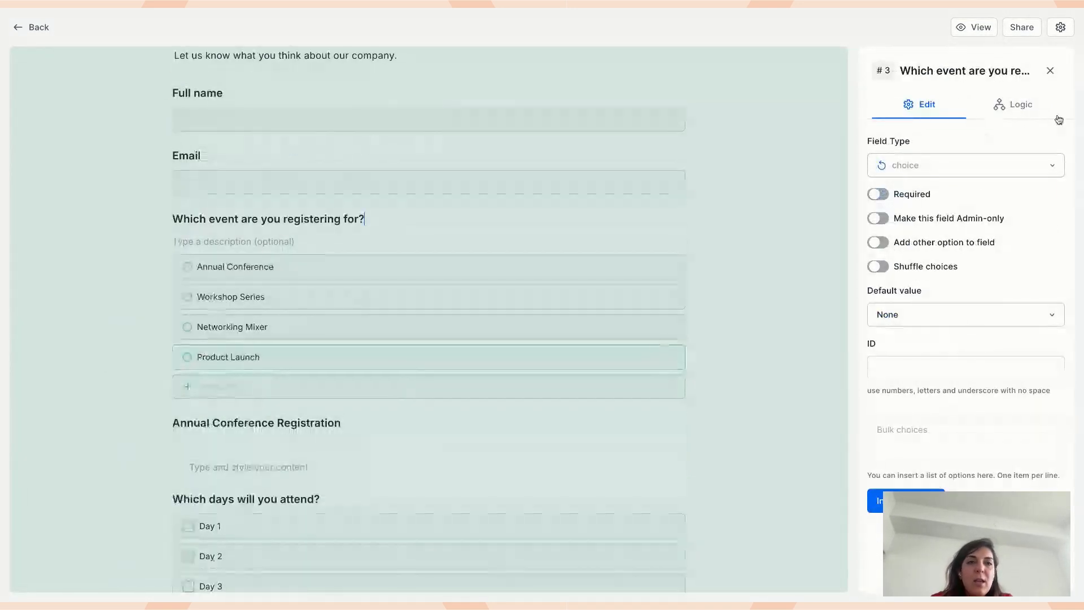
{"action": "left_click", "coordinate": [1011, 107]}
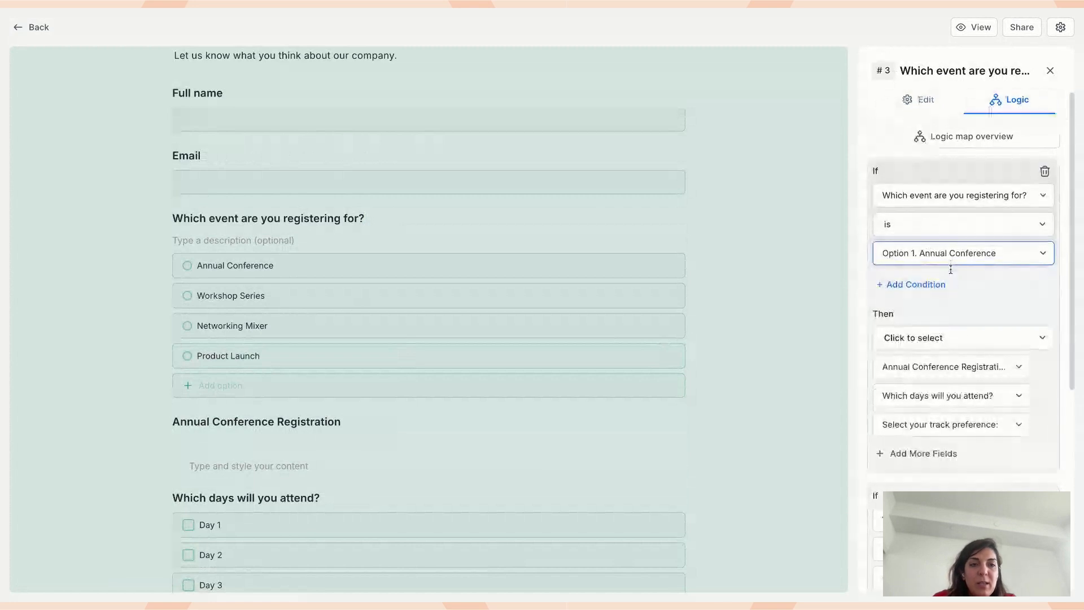
Change the first rule's action to jump and its condition to Option 2. Workshop Series
{"action": "scroll", "coordinate": [948, 268], "scroll_direction": "down", "scroll_amount": 1}
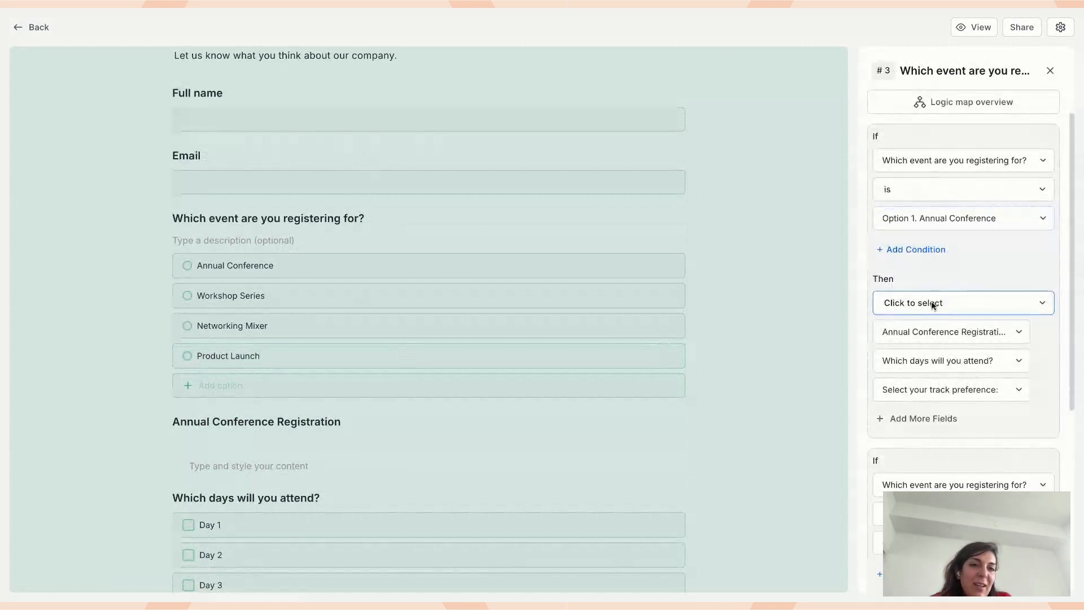
{"action": "left_click", "coordinate": [932, 305]}
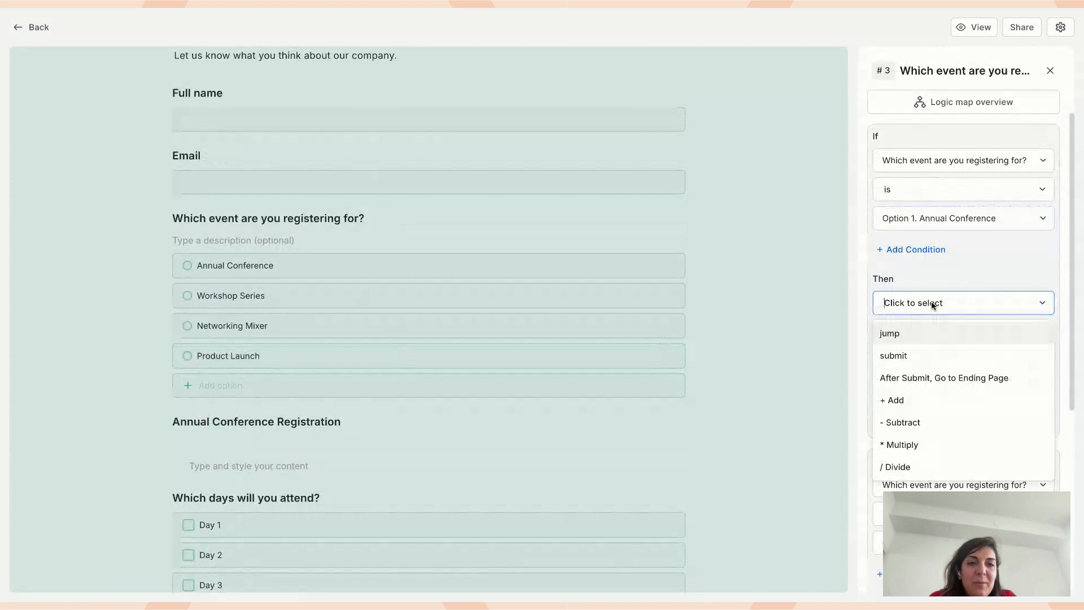
{"action": "left_click", "coordinate": [916, 338]}
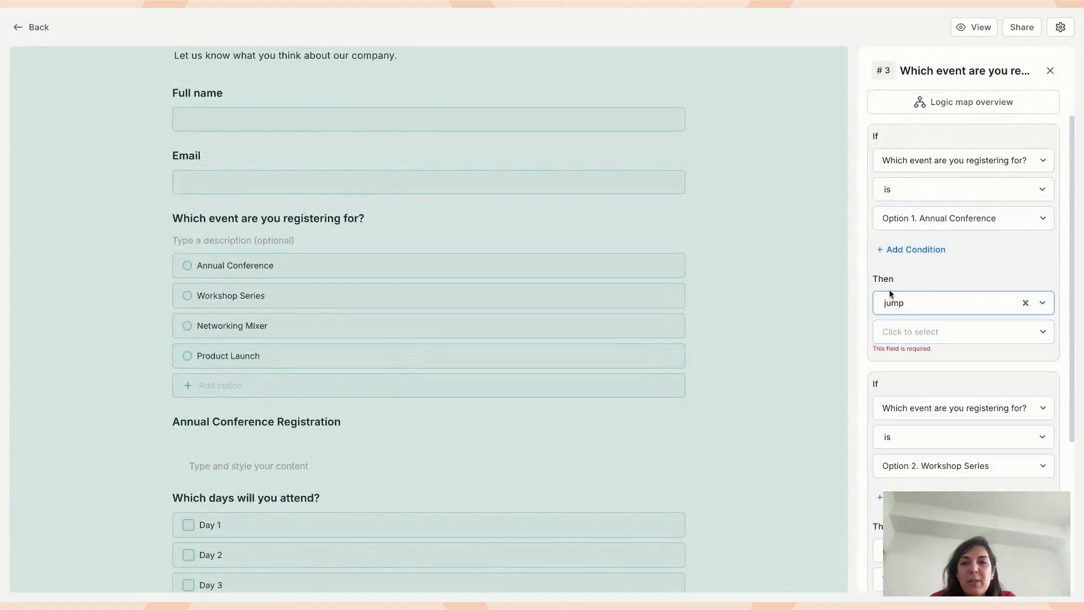
{"action": "scroll", "coordinate": [960, 293], "scroll_direction": "up", "scroll_amount": 1}
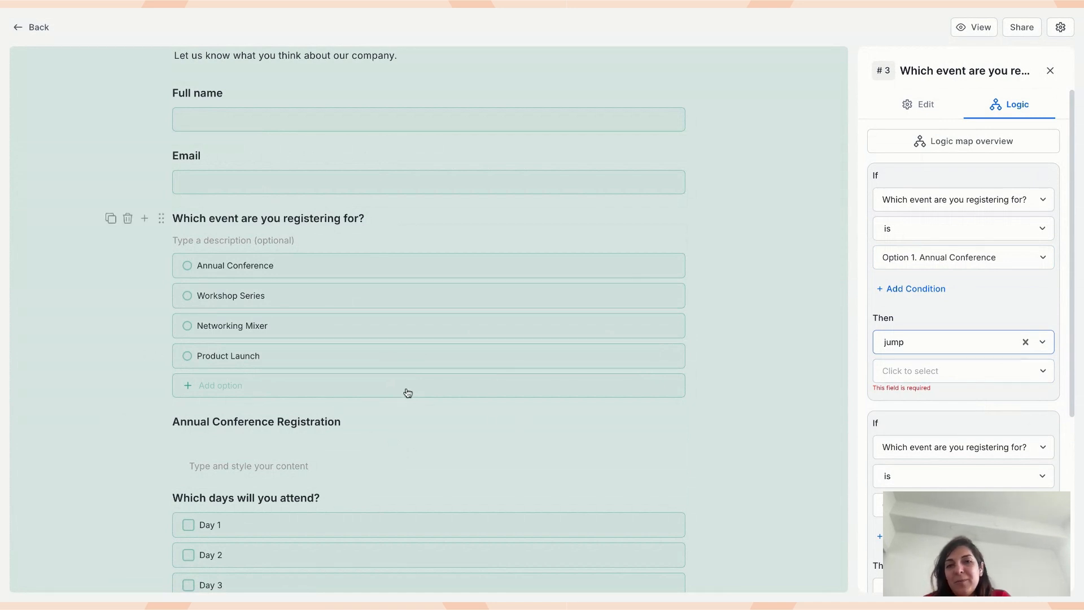
{"action": "scroll", "coordinate": [398, 464], "scroll_direction": "down", "scroll_amount": 3}
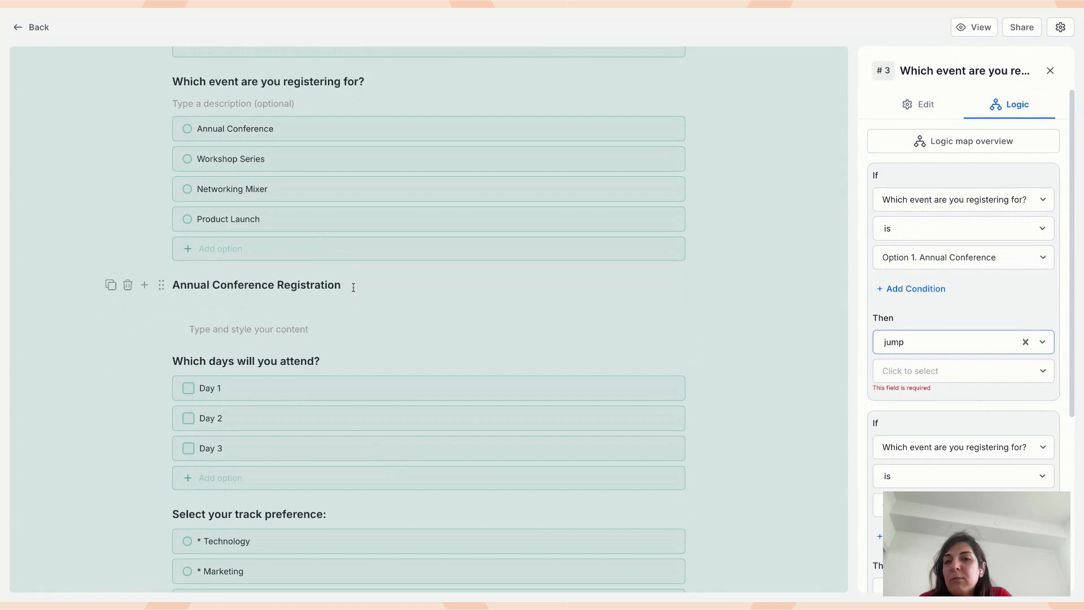
{"action": "left_click", "coordinate": [977, 256]}
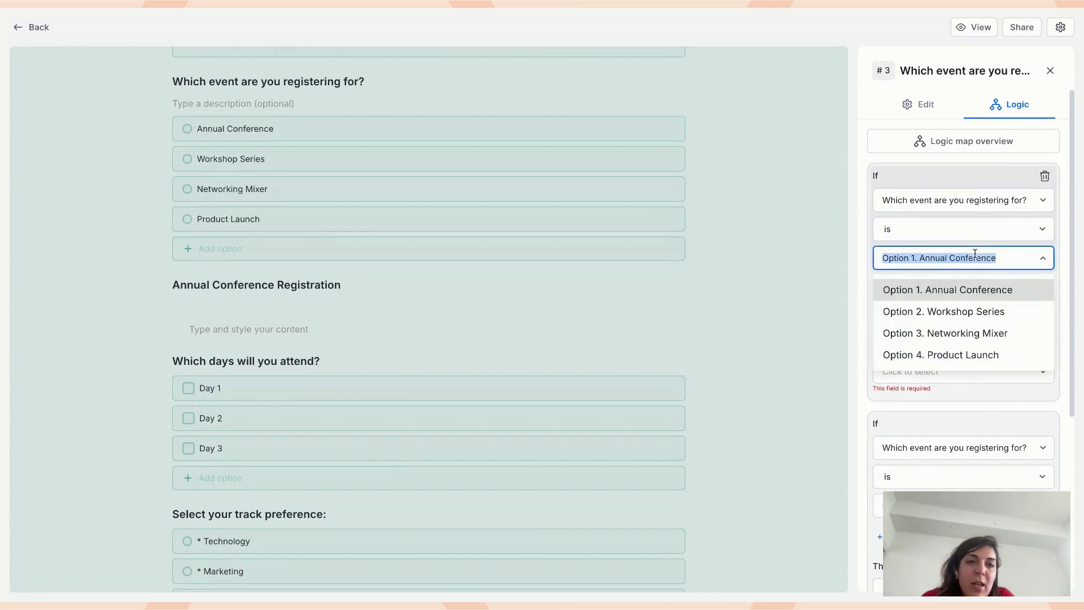
{"action": "left_click", "coordinate": [963, 310]}
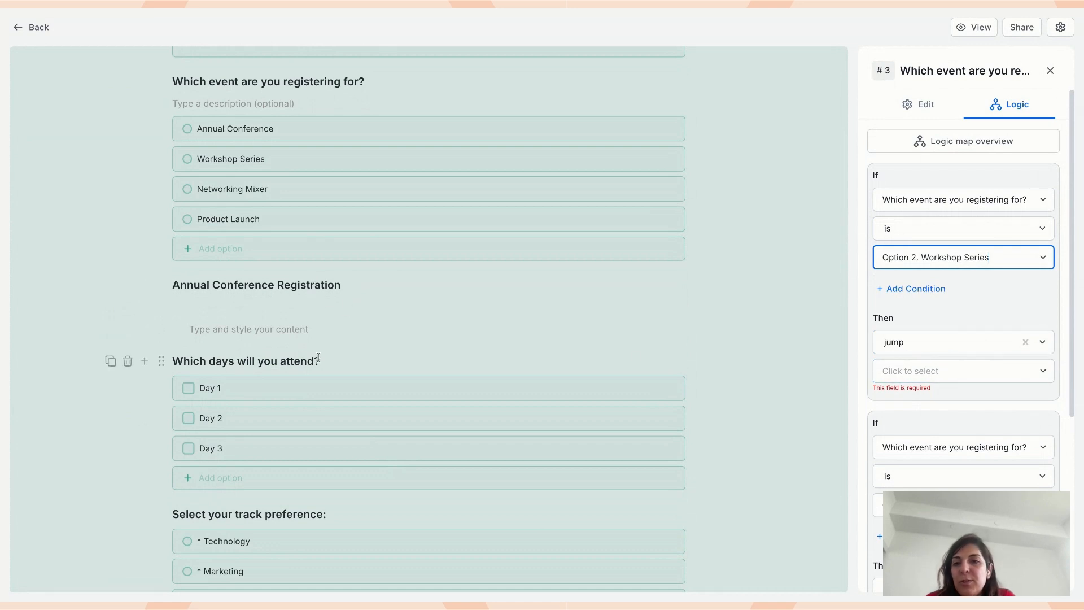
Set the jump destination of the first rule to Workshop Series Registration
{"action": "scroll", "coordinate": [319, 357], "scroll_direction": "down", "scroll_amount": 5}
{"action": "scroll", "coordinate": [319, 357], "scroll_direction": "down", "scroll_amount": 1}
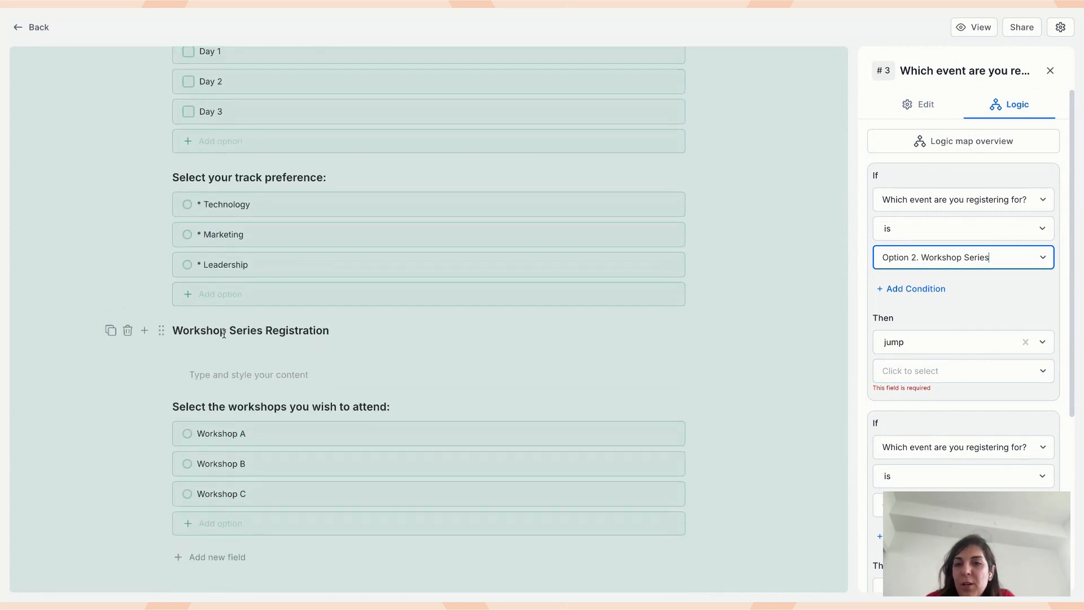
{"action": "left_click", "coordinate": [952, 372]}
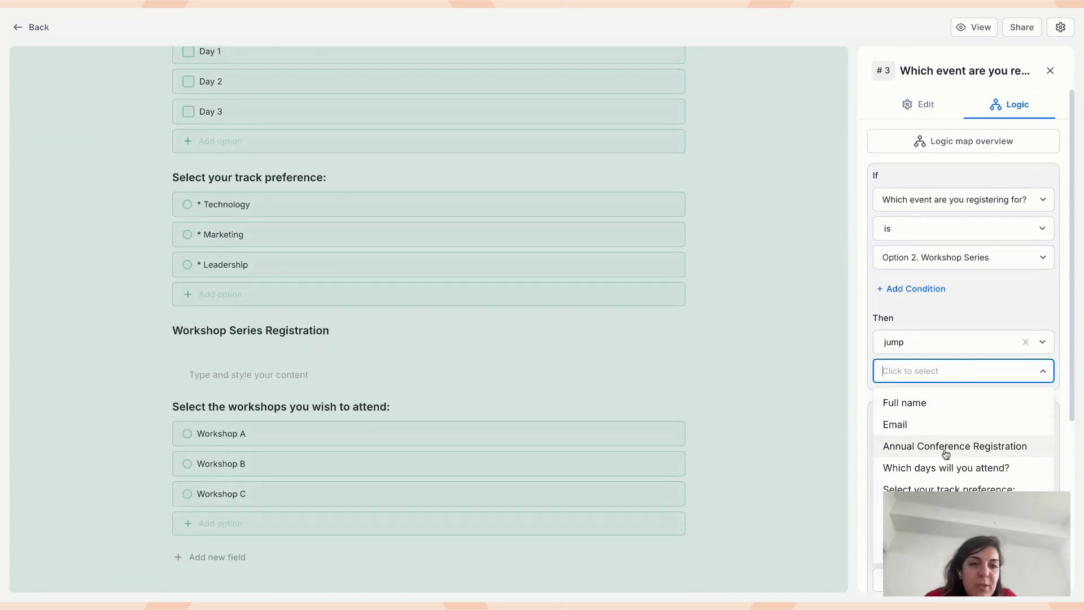
{"action": "left_click", "coordinate": [941, 511]}
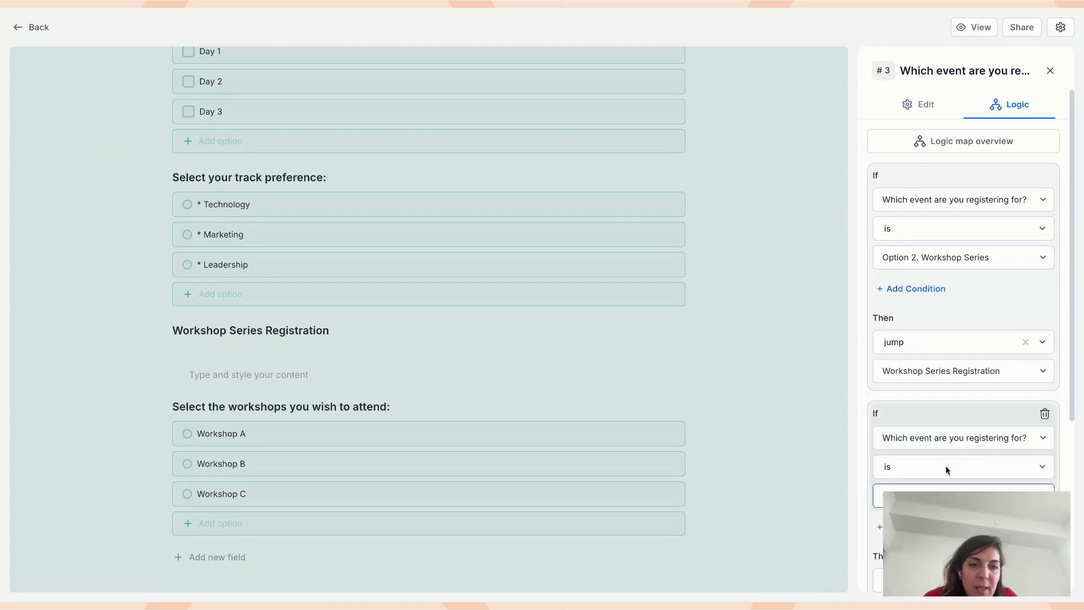
Delete the second Workshop Series rule from the event question's logic
{"action": "left_click", "coordinate": [1045, 415]}
{"action": "left_click", "coordinate": [643, 329]}
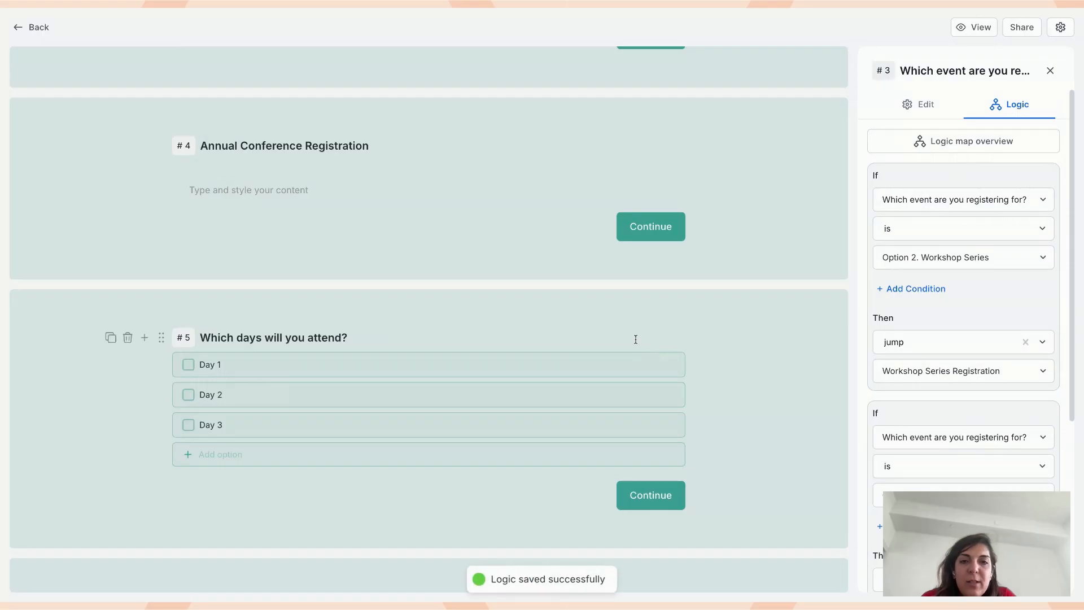
{"action": "left_click", "coordinate": [634, 339]}
{"action": "scroll", "coordinate": [632, 150], "scroll_direction": "up", "scroll_amount": 6}
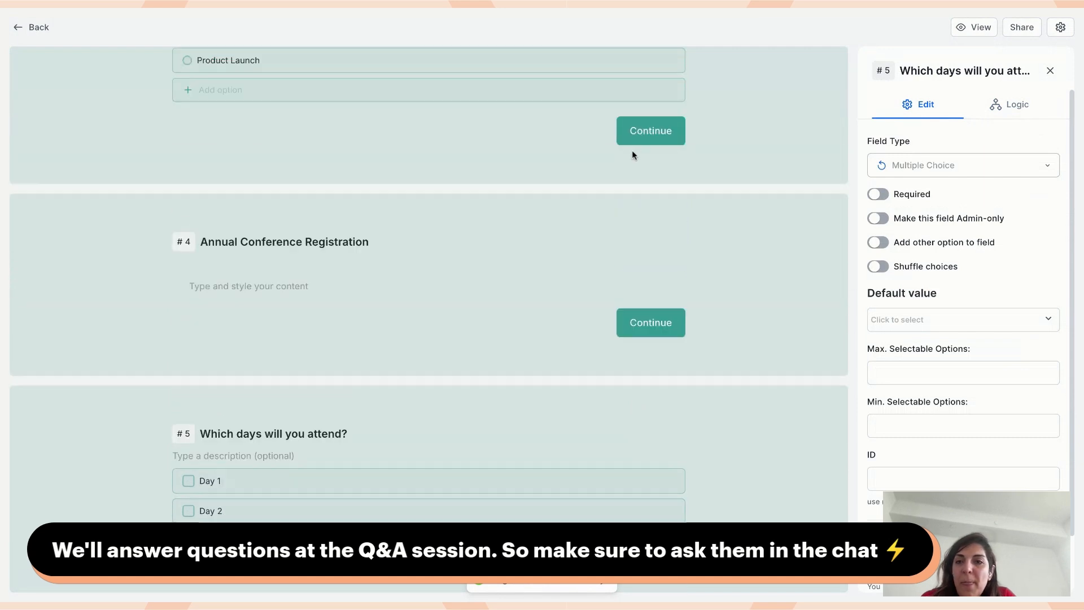
{"action": "scroll", "coordinate": [288, 175], "scroll_direction": "up", "scroll_amount": 2}
{"action": "left_click", "coordinate": [424, 240]}
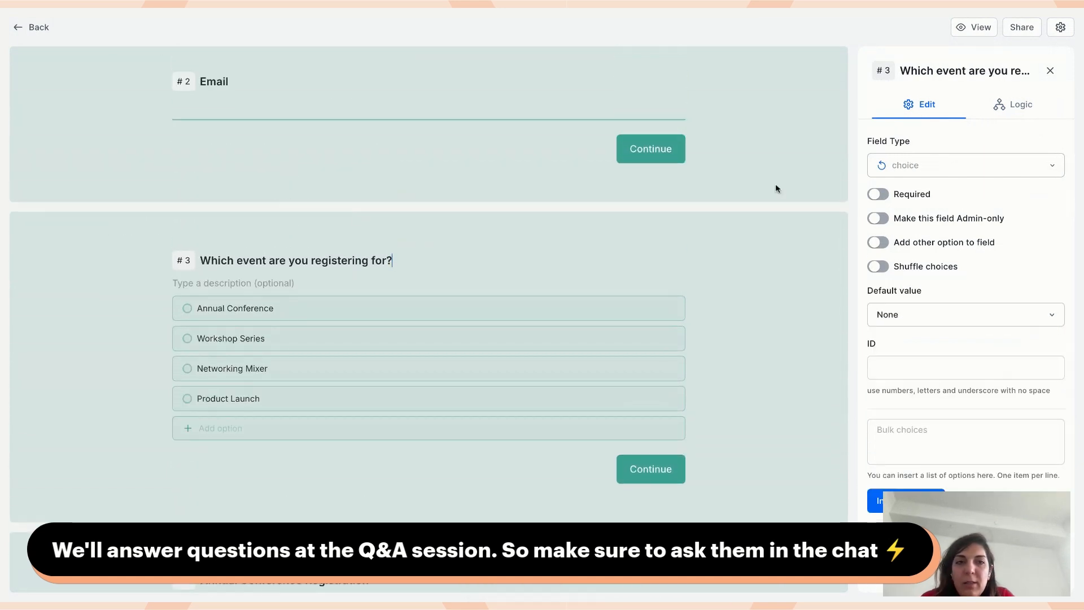
{"action": "left_click", "coordinate": [1019, 109]}
{"action": "scroll", "coordinate": [956, 303], "scroll_direction": "down", "scroll_amount": 3}
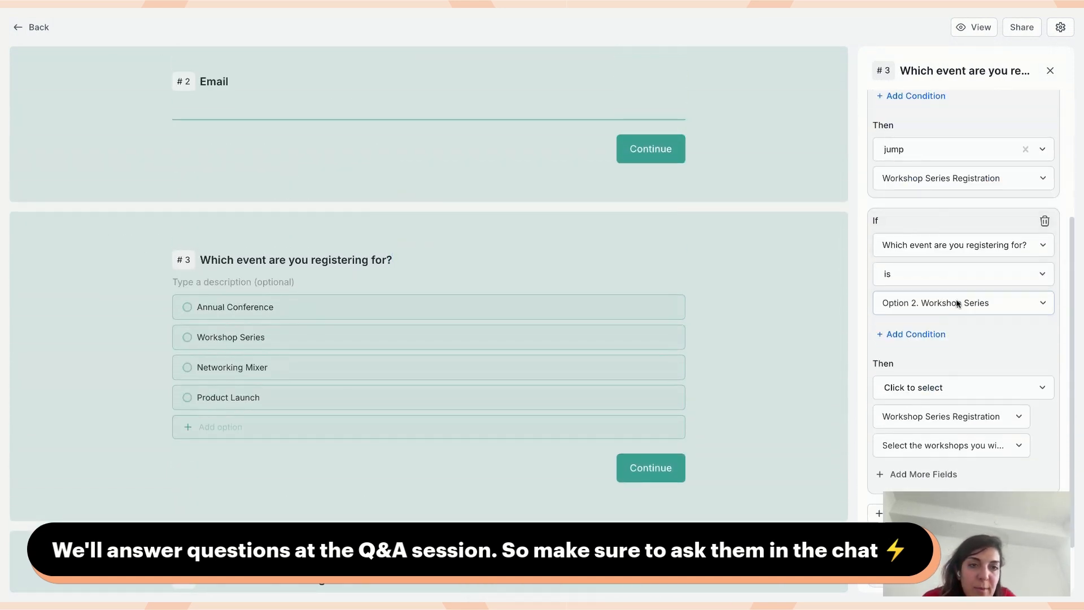
{"action": "left_click", "coordinate": [1045, 224]}
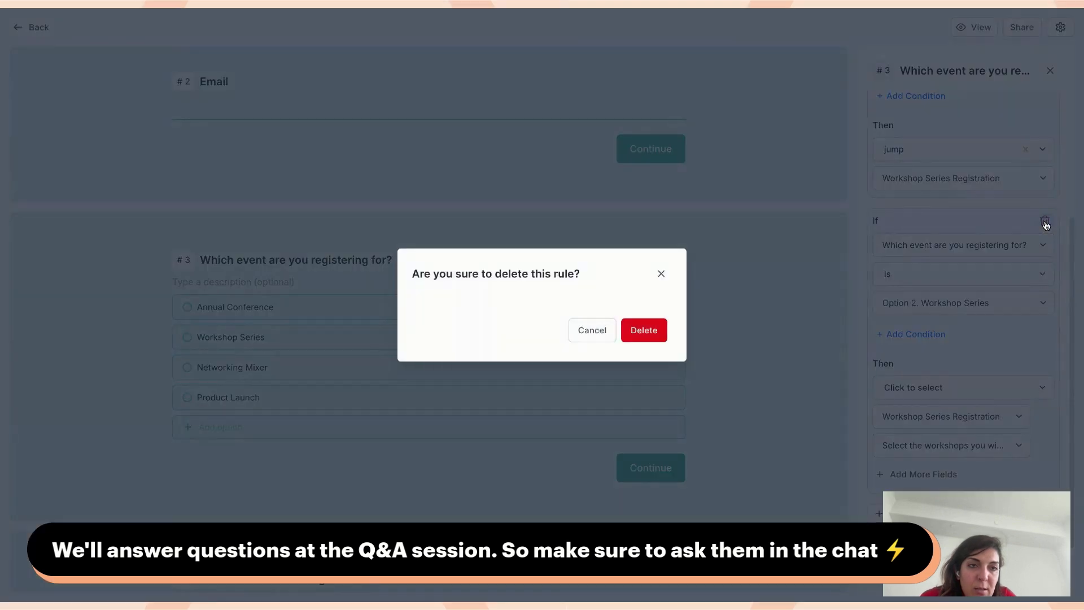
{"action": "left_click", "coordinate": [643, 329]}
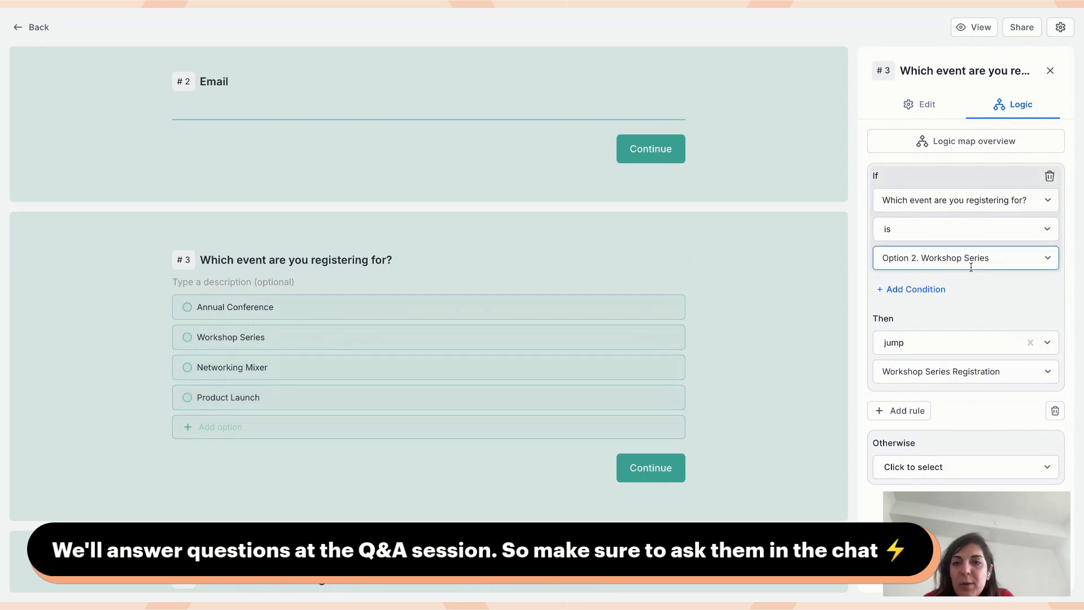
{"action": "scroll", "coordinate": [243, 375], "scroll_direction": "down", "scroll_amount": 7}
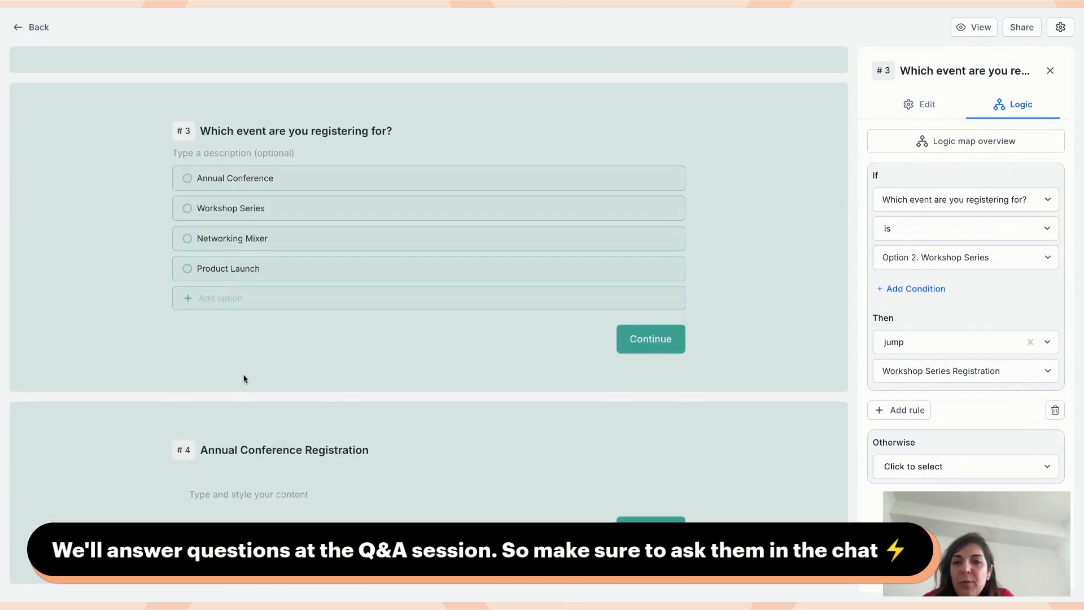
Examine the form's question order from "Which event are you registering for?" through the Workshop Series section to the ending page
{"action": "scroll", "coordinate": [282, 464], "scroll_direction": "down", "scroll_amount": 9}
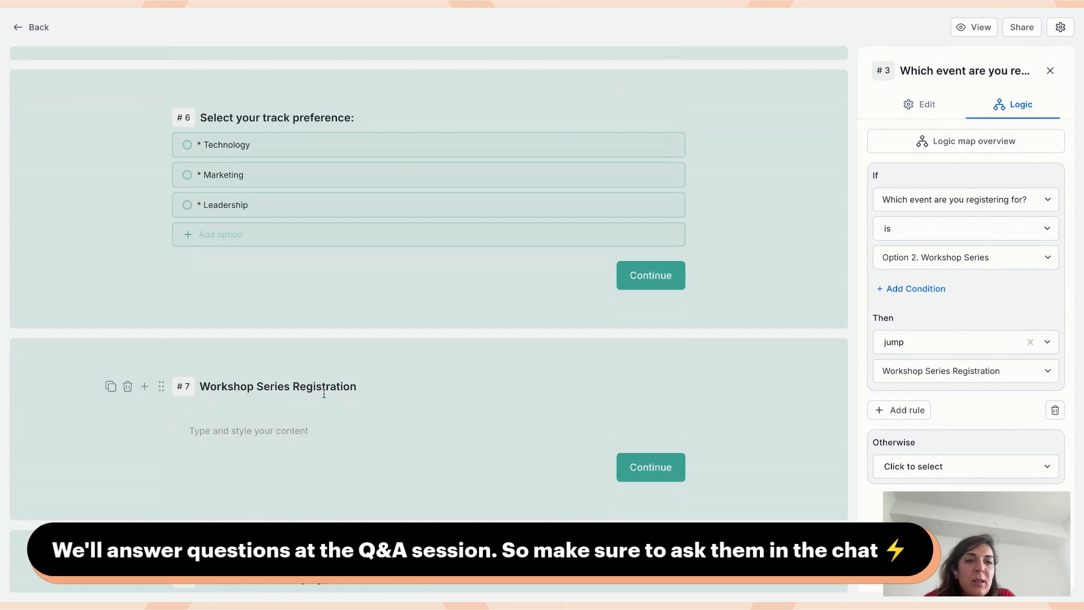
{"action": "scroll", "coordinate": [291, 399], "scroll_direction": "down", "scroll_amount": 4}
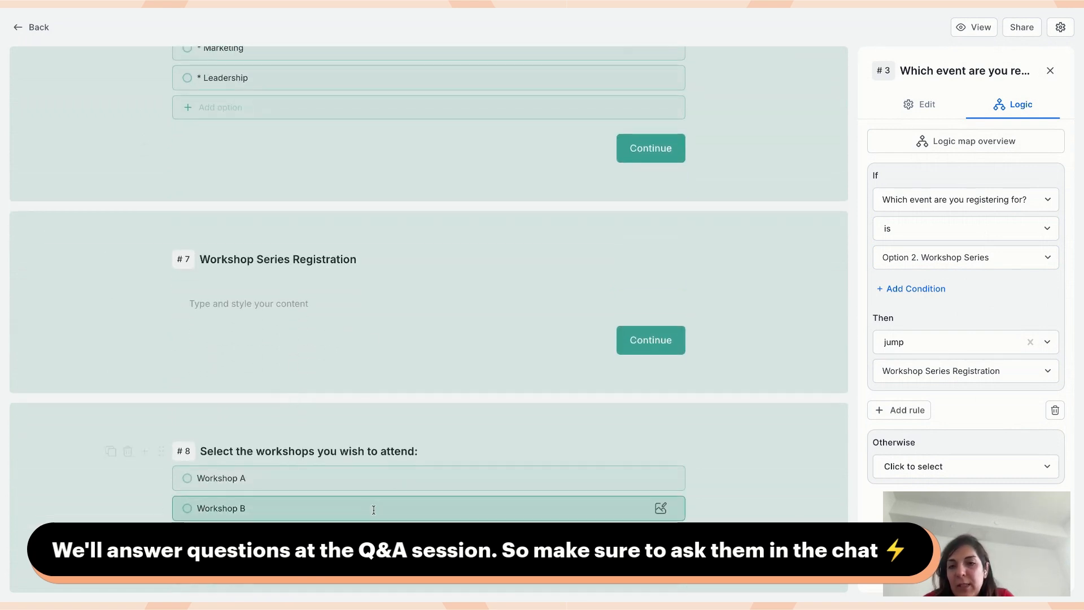
{"action": "scroll", "coordinate": [359, 334], "scroll_direction": "down", "scroll_amount": 2}
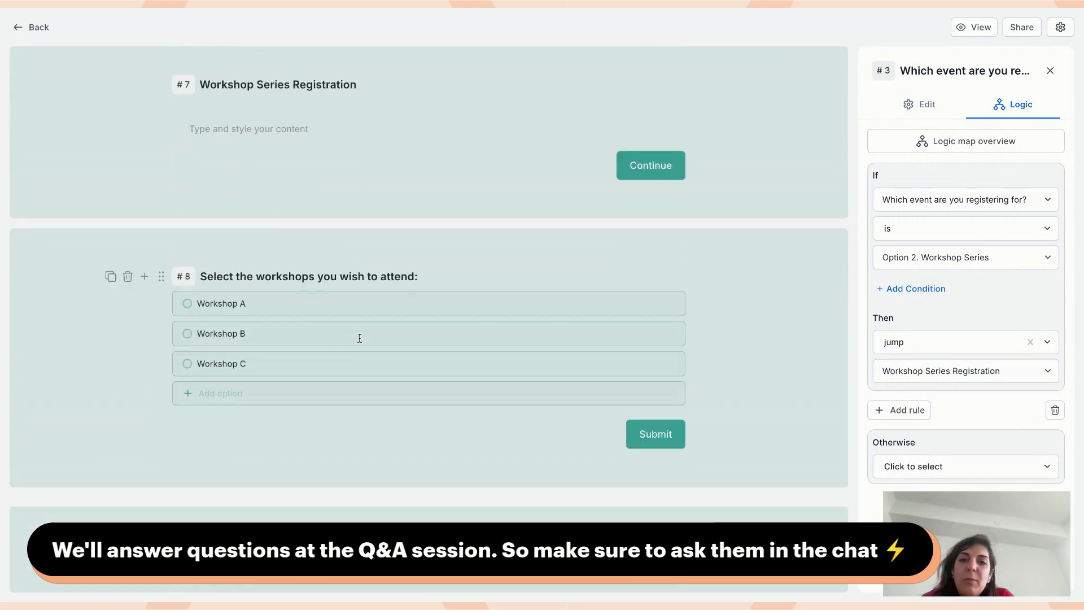
{"action": "scroll", "coordinate": [363, 460], "scroll_direction": "up", "scroll_amount": 8}
{"action": "scroll", "coordinate": [360, 453], "scroll_direction": "up", "scroll_amount": 8}
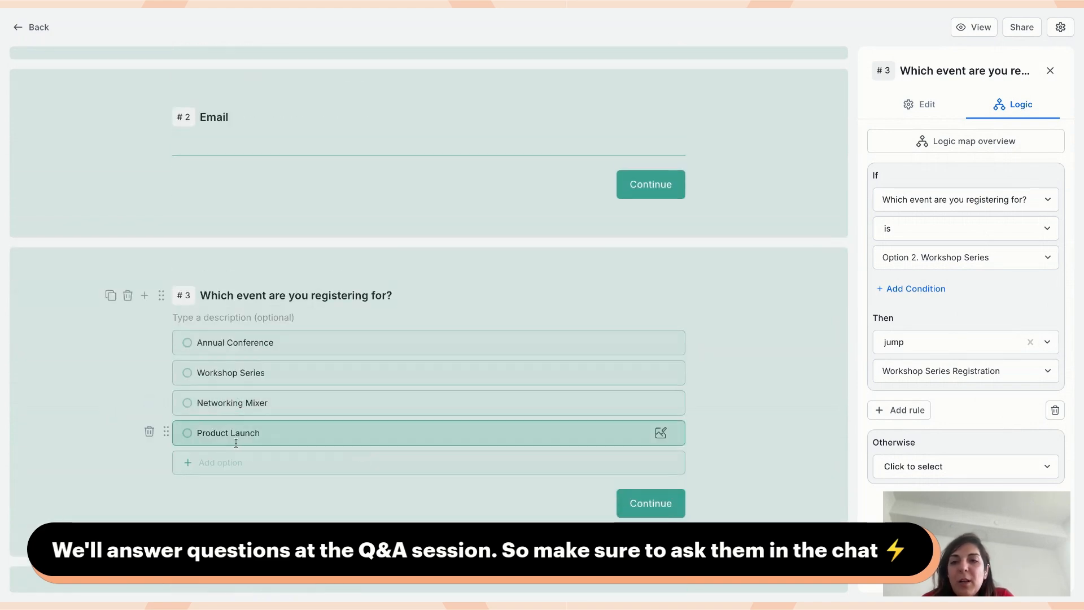
{"action": "scroll", "coordinate": [236, 443], "scroll_direction": "down", "scroll_amount": 7}
{"action": "scroll", "coordinate": [236, 443], "scroll_direction": "down", "scroll_amount": 10}
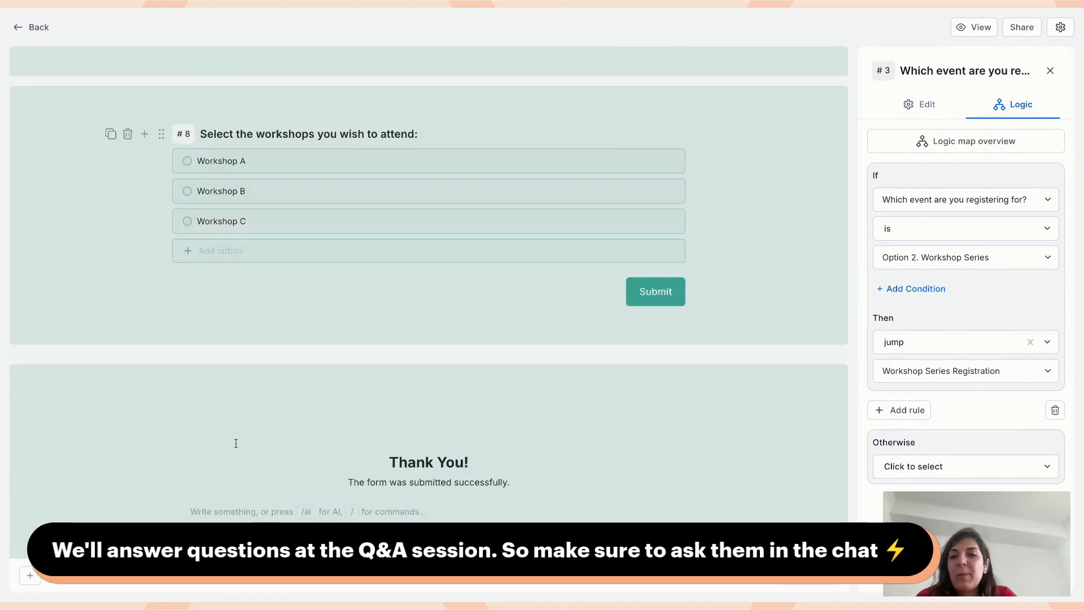
{"action": "left_click", "coordinate": [426, 135]}
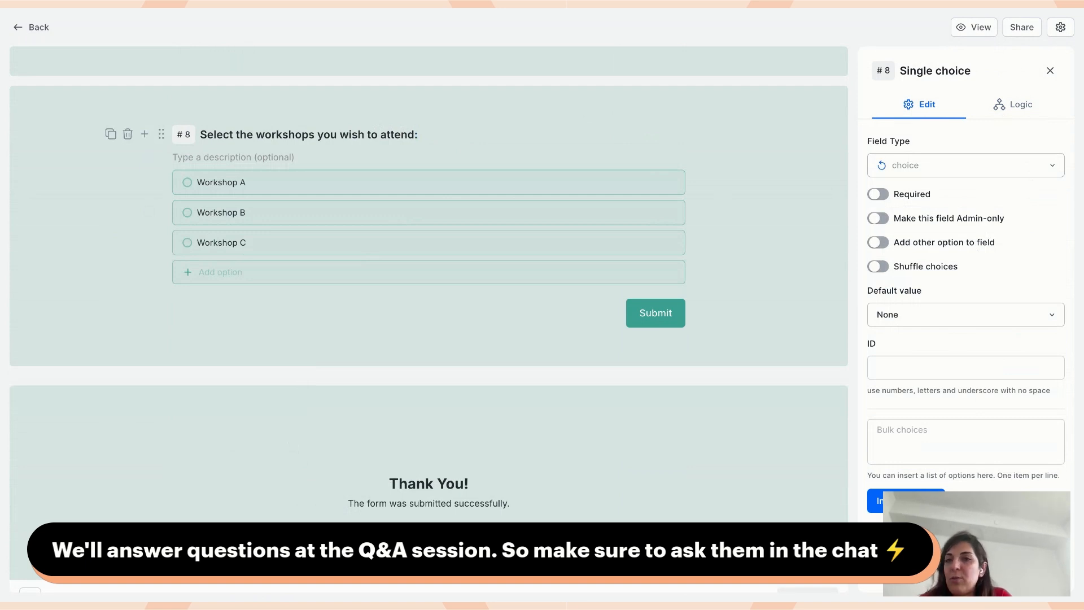
{"action": "left_click", "coordinate": [999, 108]}
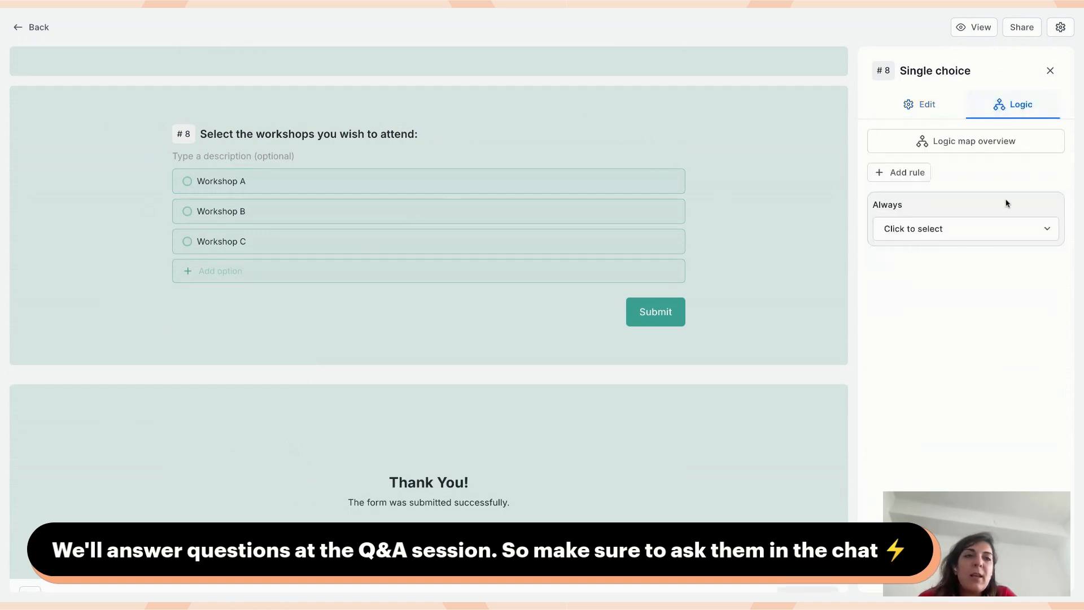
{"action": "left_click", "coordinate": [900, 172]}
{"action": "left_click", "coordinate": [922, 257]}
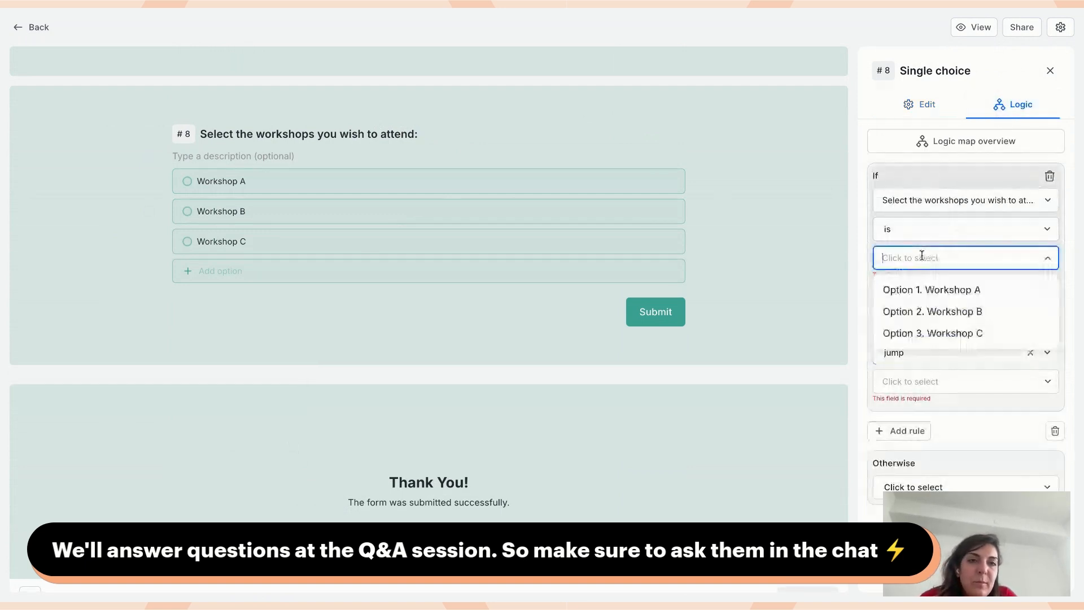
{"action": "left_click", "coordinate": [926, 229]}
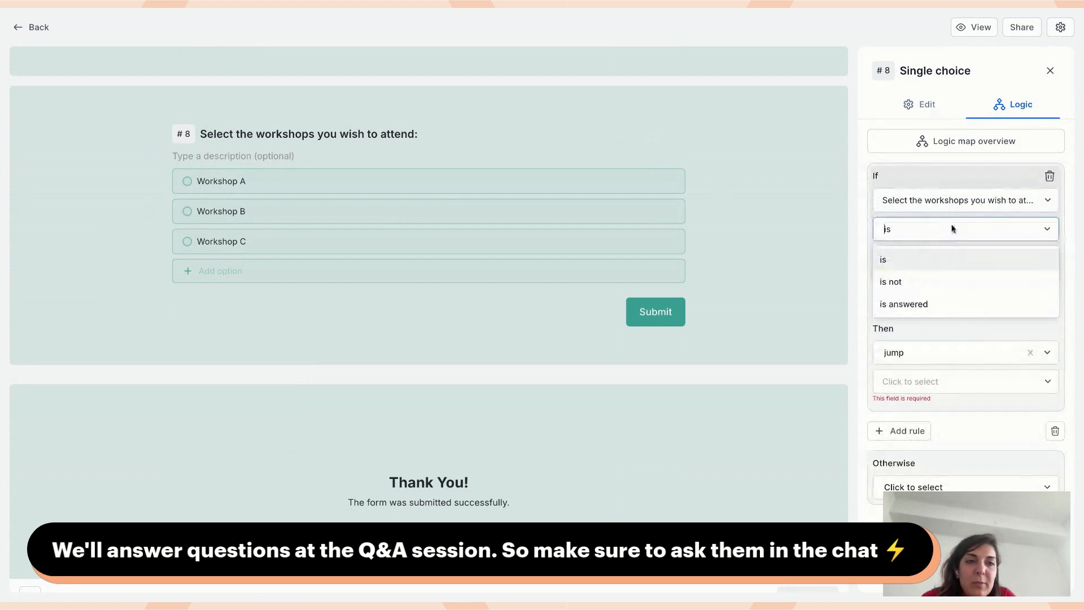
{"action": "left_click", "coordinate": [923, 304]}
{"action": "left_click", "coordinate": [954, 341]}
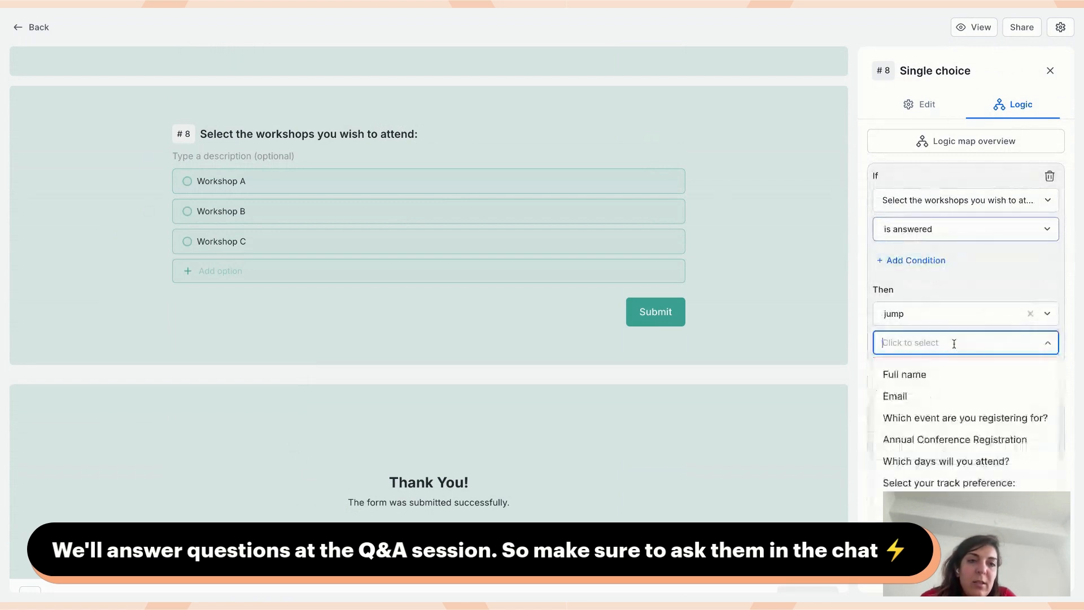
{"action": "left_click", "coordinate": [1050, 175]}
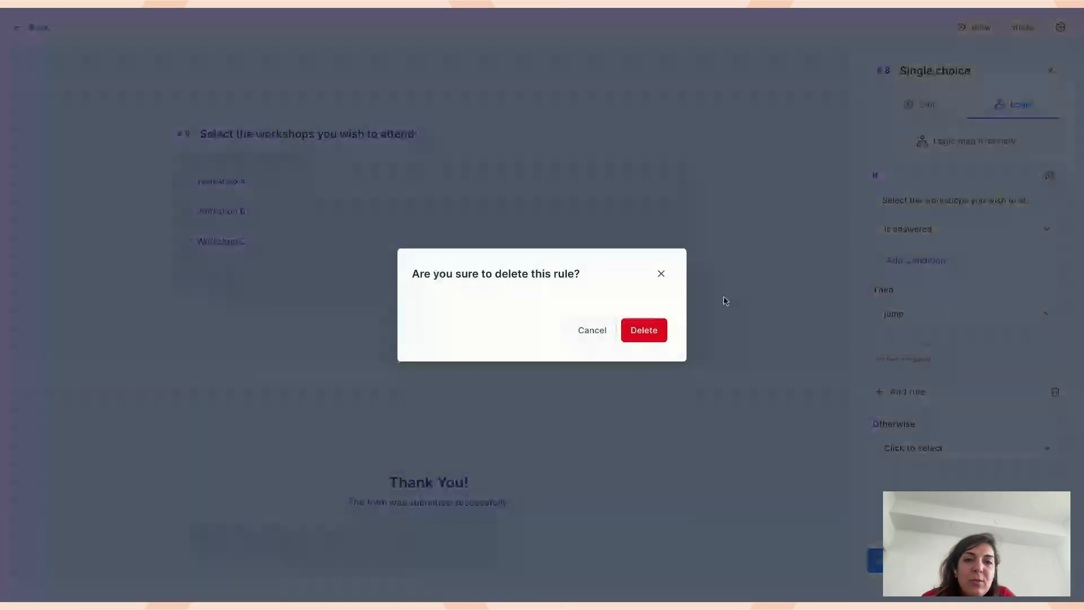
{"action": "left_click", "coordinate": [649, 337]}
Set the Always action of "Select the workshops you wish to attend:" to submit, and clear it again
{"action": "left_click", "coordinate": [904, 228]}
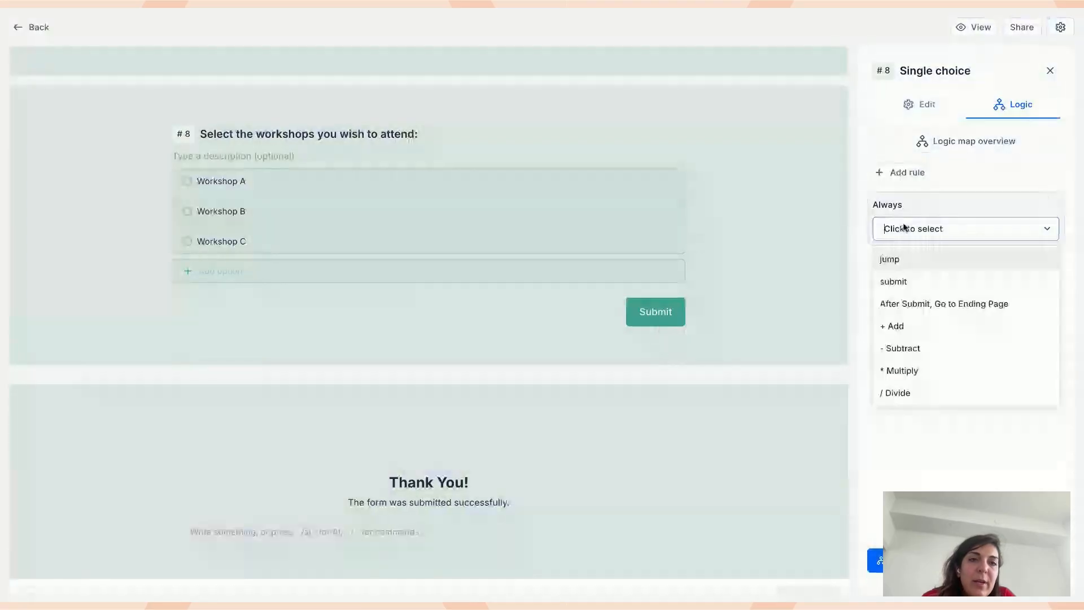
{"action": "left_click", "coordinate": [941, 281]}
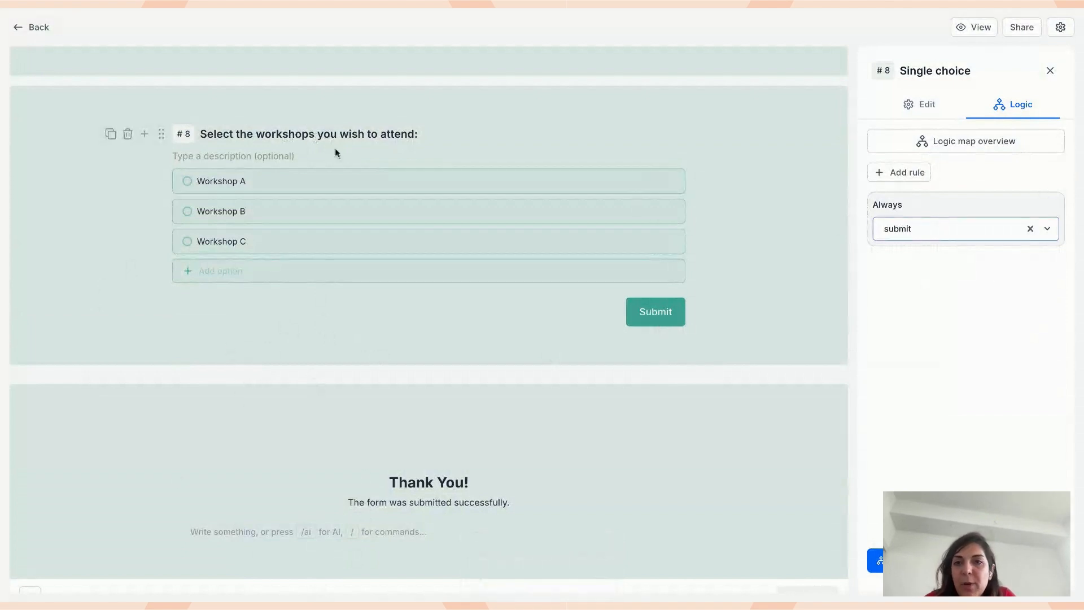
{"action": "left_click", "coordinate": [1030, 229]}
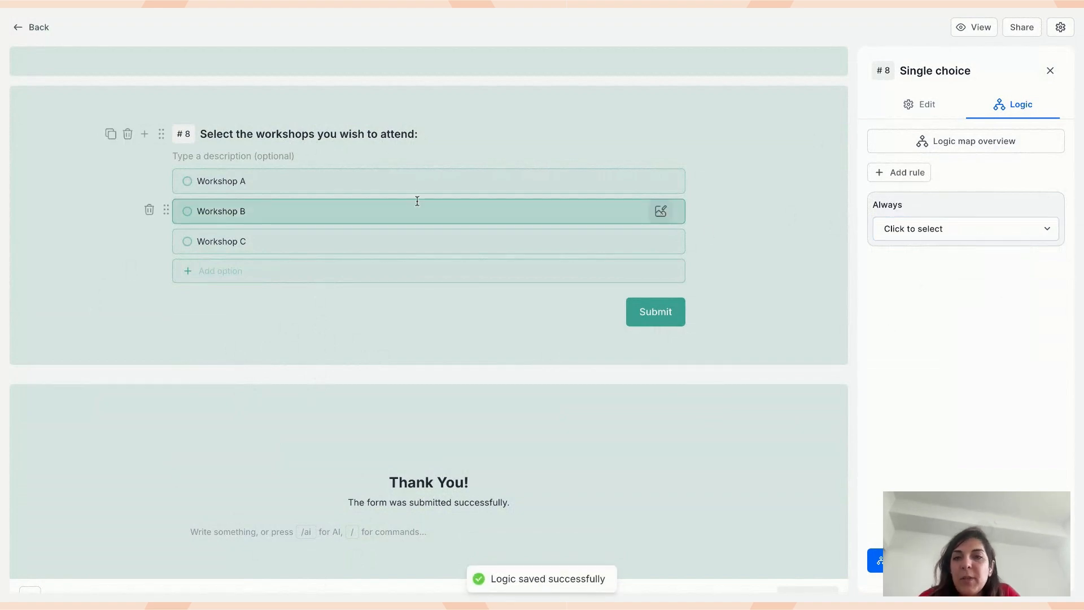
Review the logic rules of "Which event are you registering for?" and the form sections that follow it
{"action": "scroll", "coordinate": [372, 233], "scroll_direction": "up", "scroll_amount": 10}
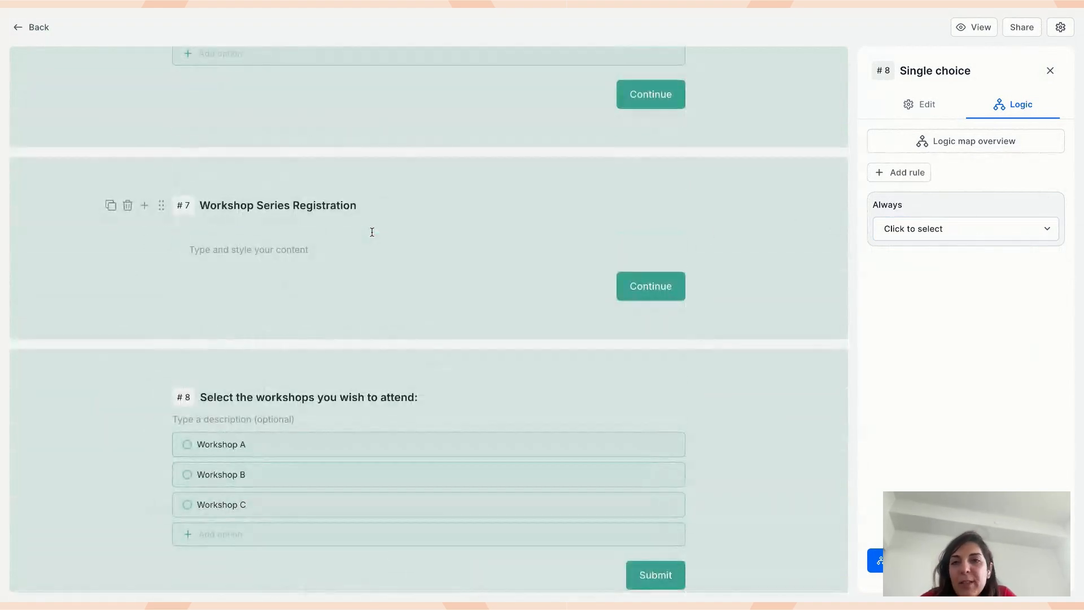
{"action": "scroll", "coordinate": [429, 319], "scroll_direction": "up", "scroll_amount": 15}
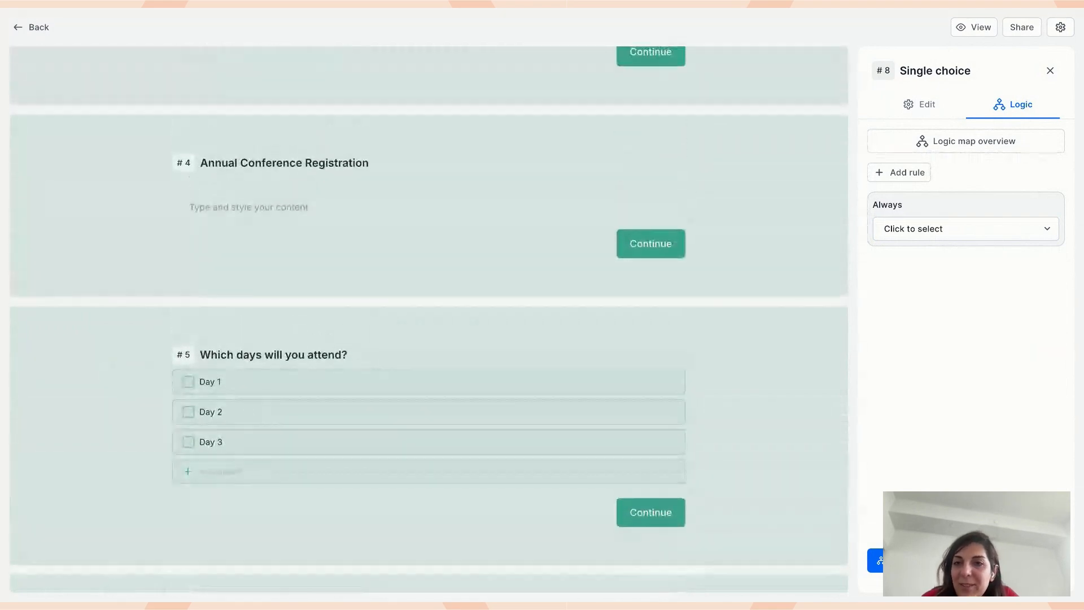
{"action": "scroll", "coordinate": [429, 319], "scroll_direction": "down", "scroll_amount": 6}
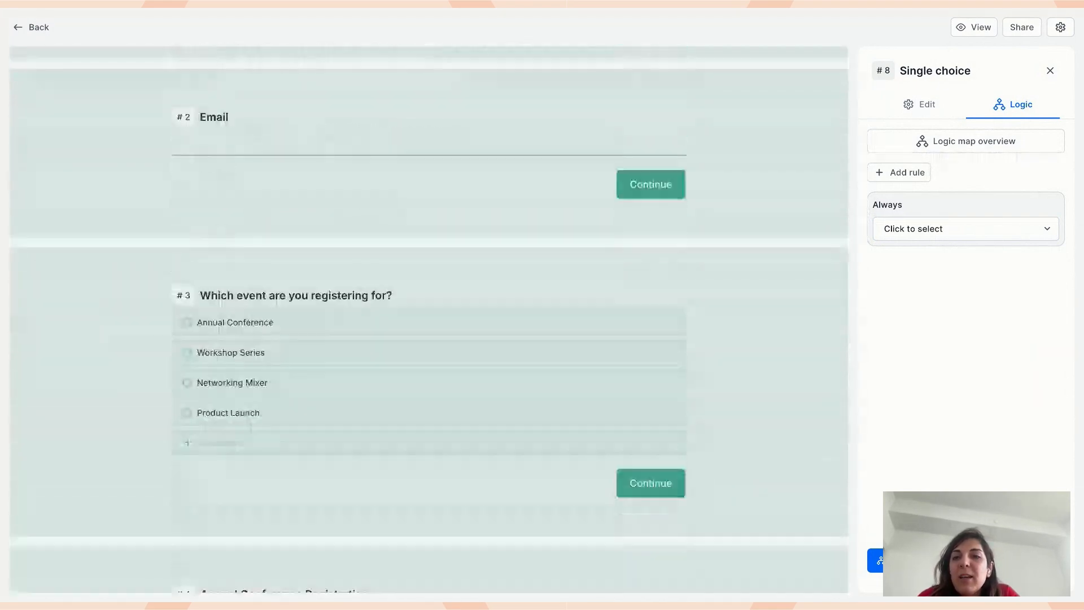
{"action": "left_click", "coordinate": [395, 296]}
{"action": "left_click", "coordinate": [1015, 109]}
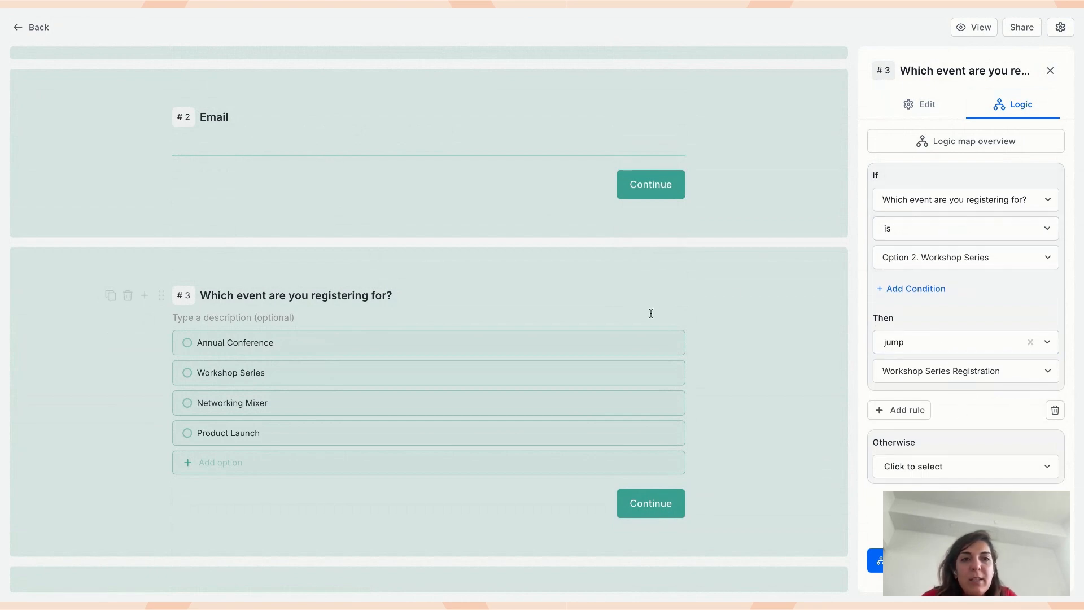
{"action": "scroll", "coordinate": [642, 316], "scroll_direction": "down", "scroll_amount": 1}
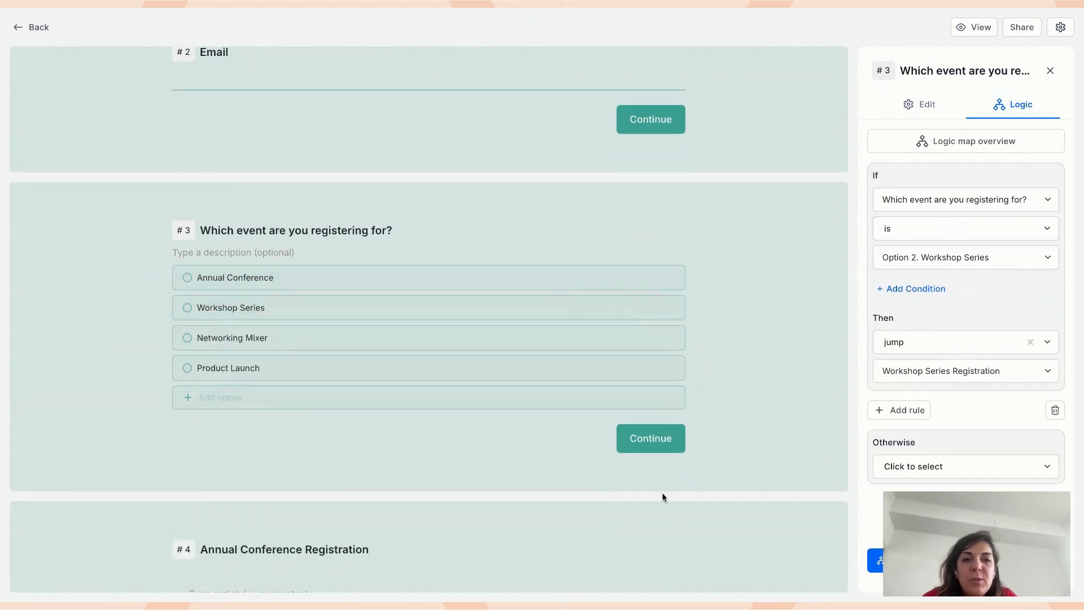
{"action": "scroll", "coordinate": [663, 497], "scroll_direction": "down", "scroll_amount": 3}
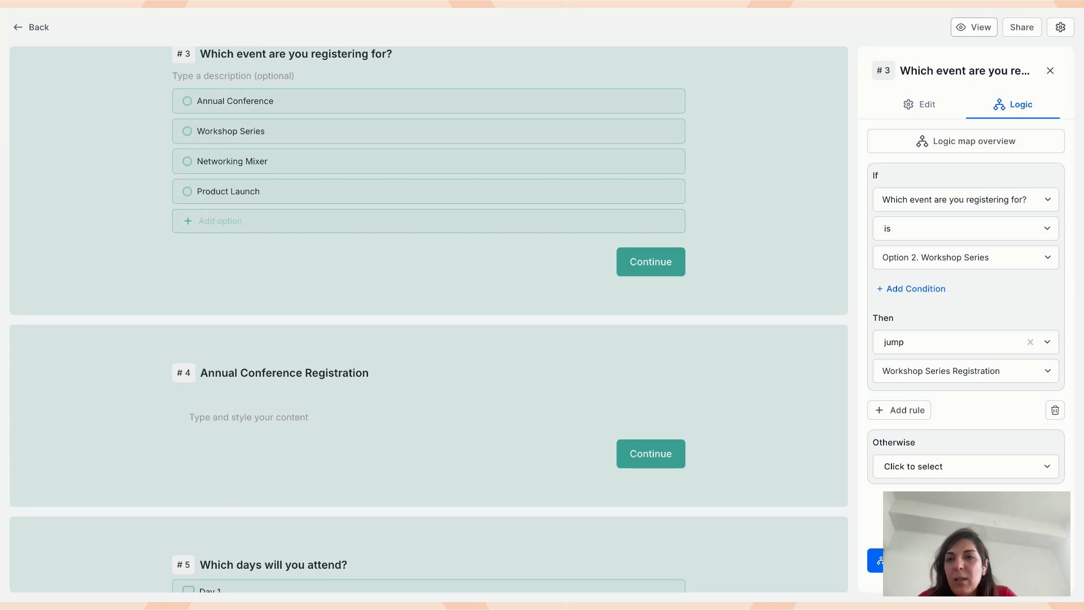
Preview the form and test the Annual Conference path, leaving the name and email questions blank
{"action": "left_click", "coordinate": [974, 28]}
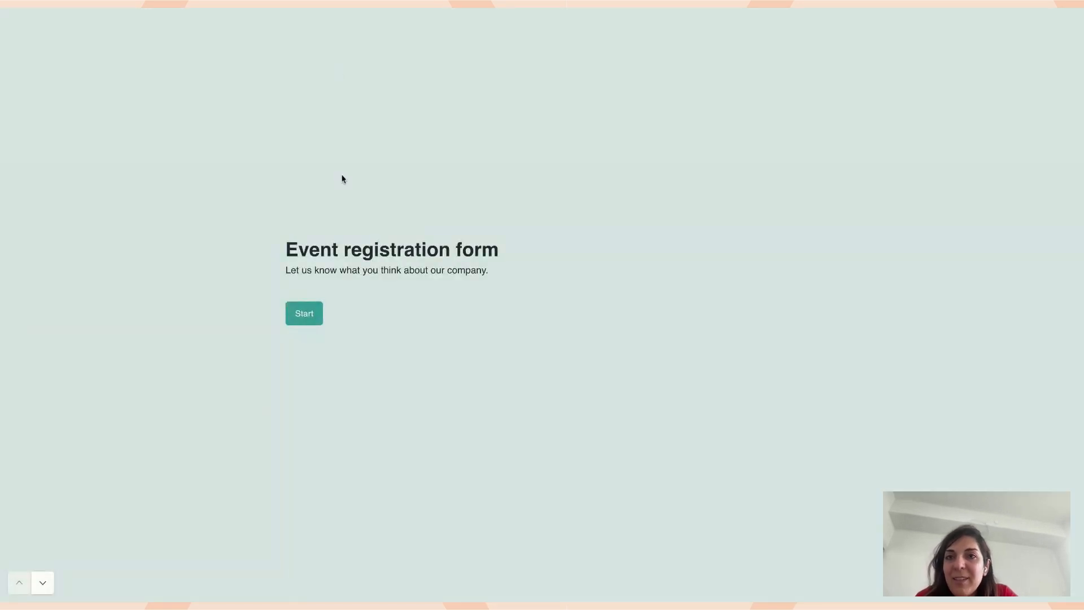
{"action": "left_click", "coordinate": [303, 315]}
{"action": "left_click", "coordinate": [314, 315]}
{"action": "left_click", "coordinate": [315, 317]}
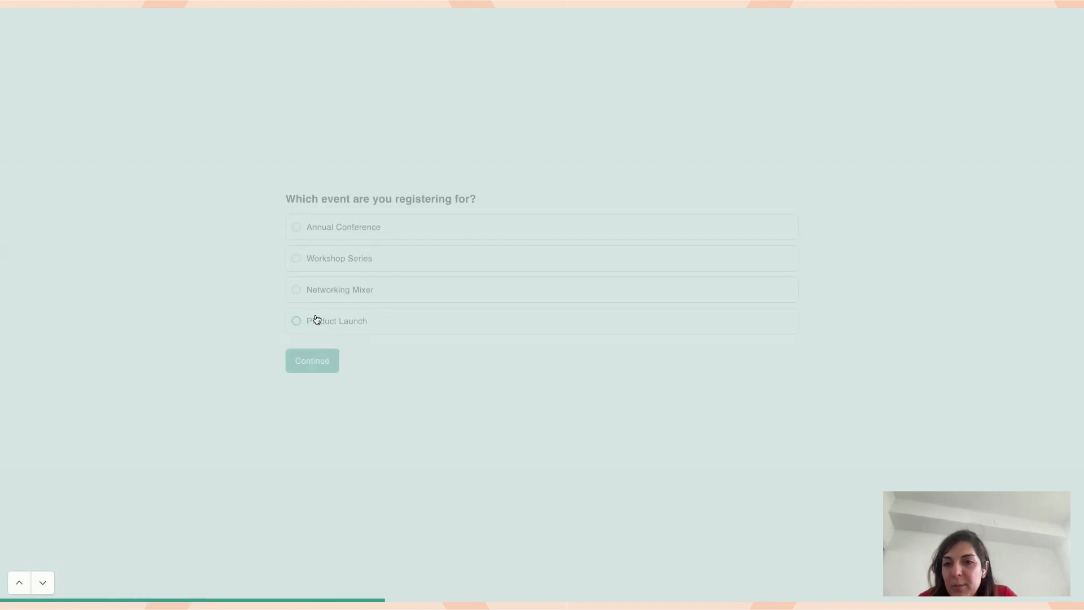
{"action": "left_click", "coordinate": [353, 227]}
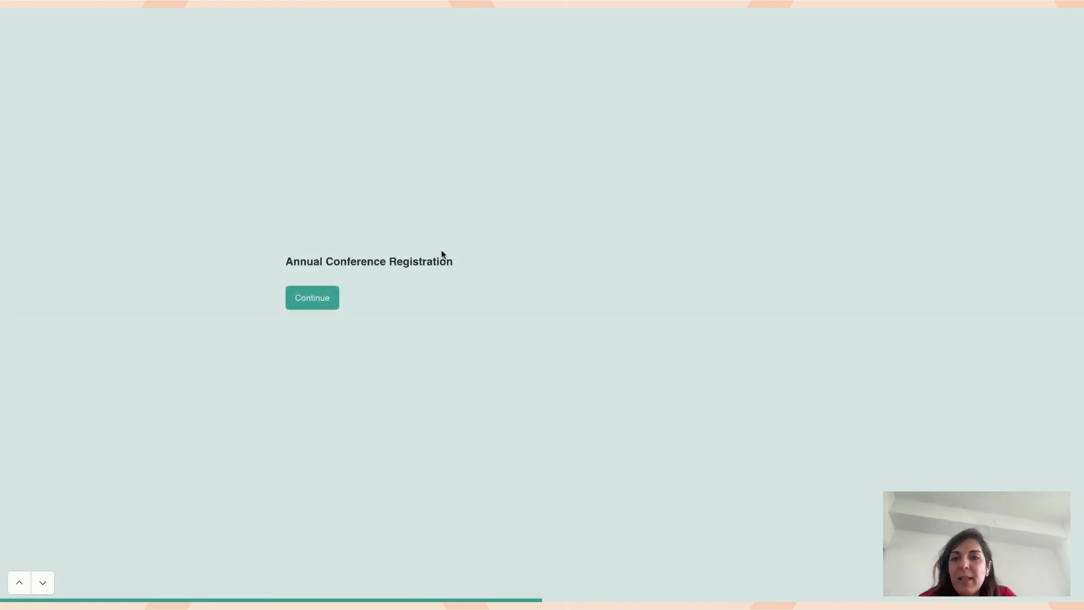
{"action": "left_click_drag", "start_coordinate": [286, 264], "coordinate": [473, 262]}
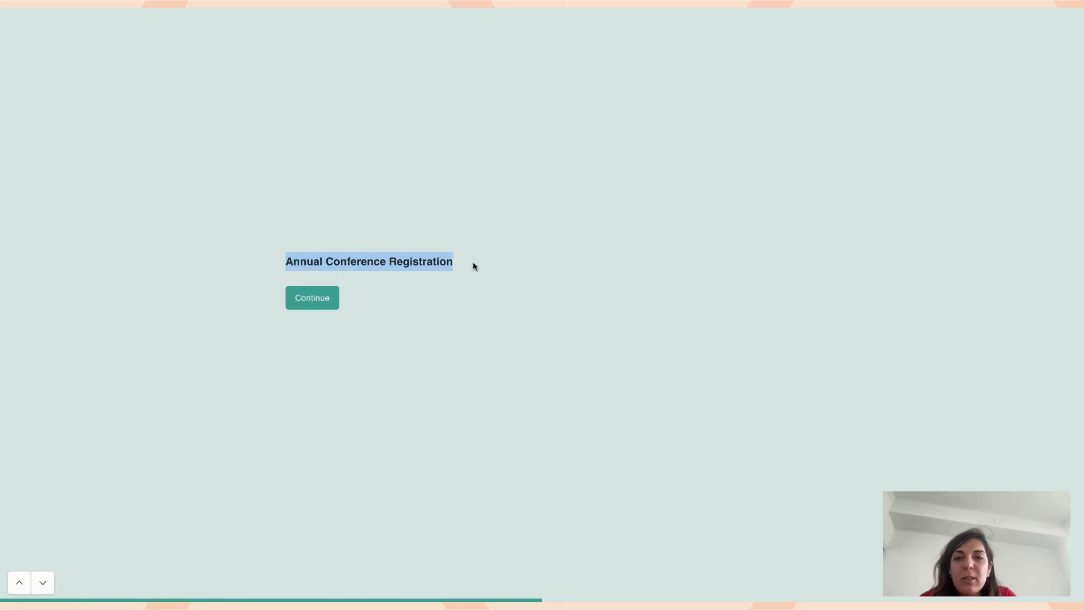
{"action": "left_click", "coordinate": [415, 266]}
{"action": "left_click", "coordinate": [326, 294]}
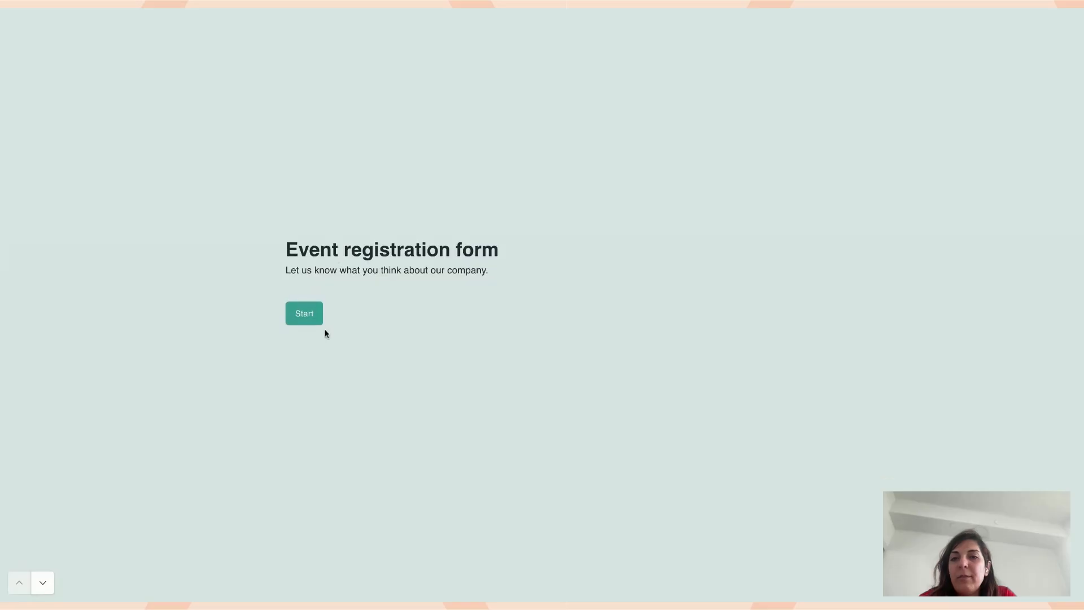
Run through the preview from its start page and test the Workshop Series answer to the event question
{"action": "left_click", "coordinate": [314, 320]}
{"action": "left_click", "coordinate": [328, 317]}
{"action": "left_click", "coordinate": [314, 310]}
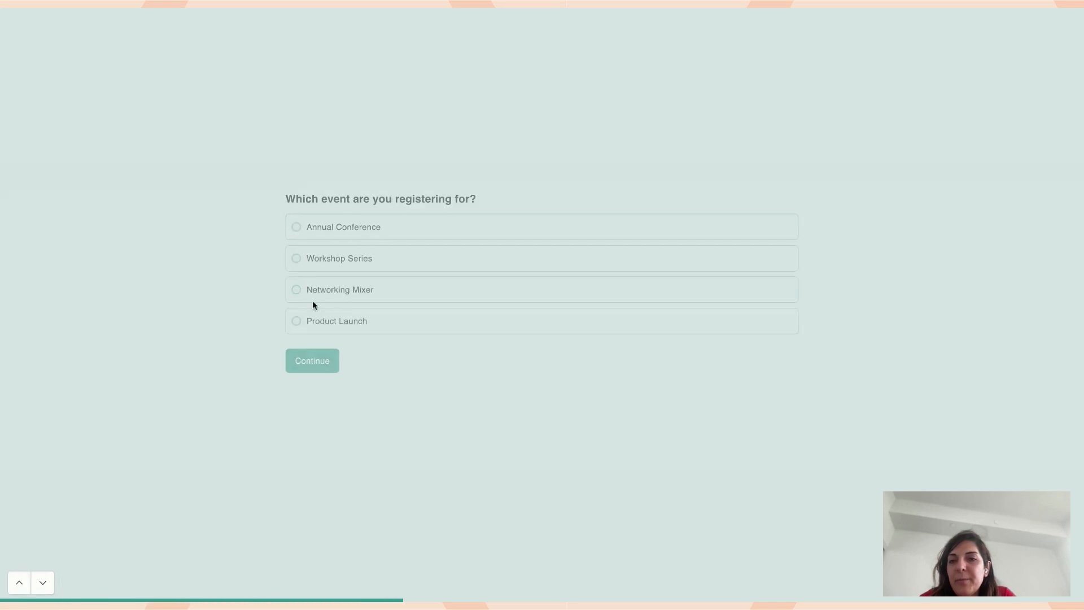
{"action": "left_click", "coordinate": [320, 266]}
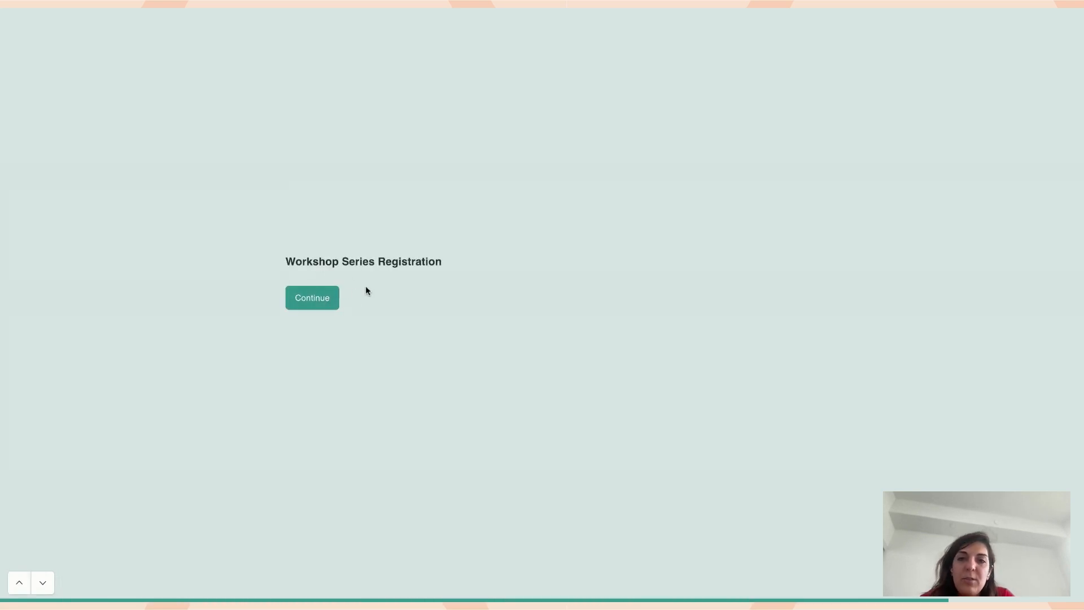
Return to the event question in the preview and compare the Annual Conference path with the Workshop Series path
{"action": "left_click", "coordinate": [15, 586]}
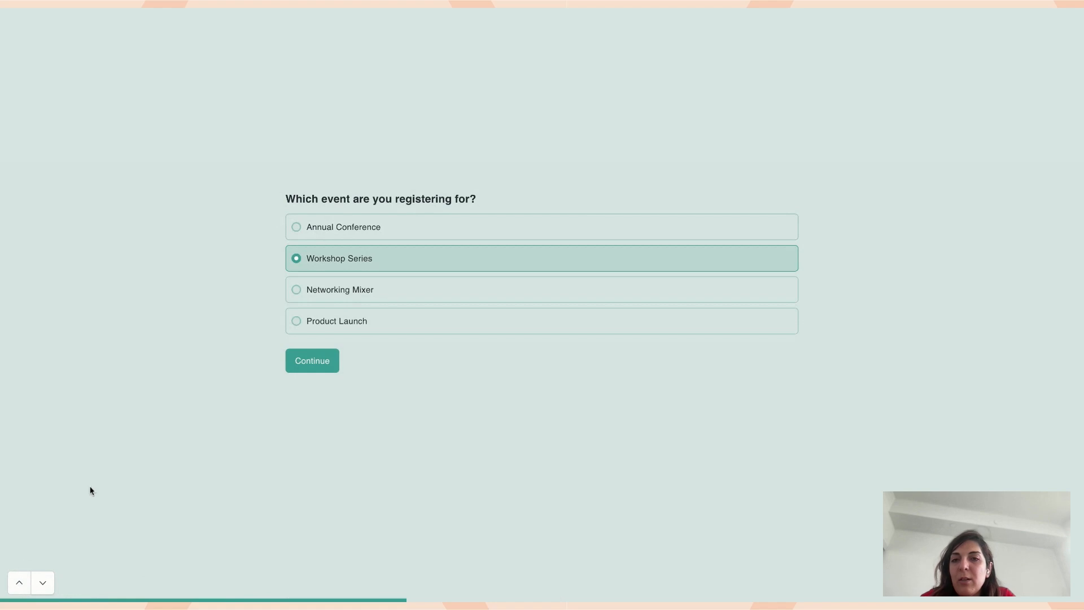
{"action": "left_click", "coordinate": [330, 236]}
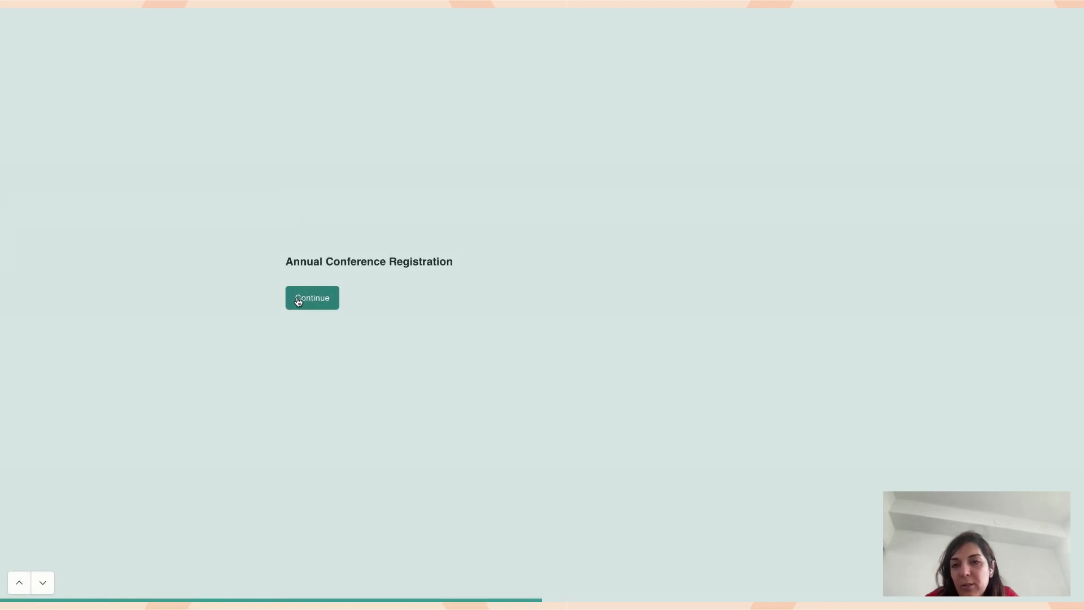
{"action": "left_click", "coordinate": [25, 585]}
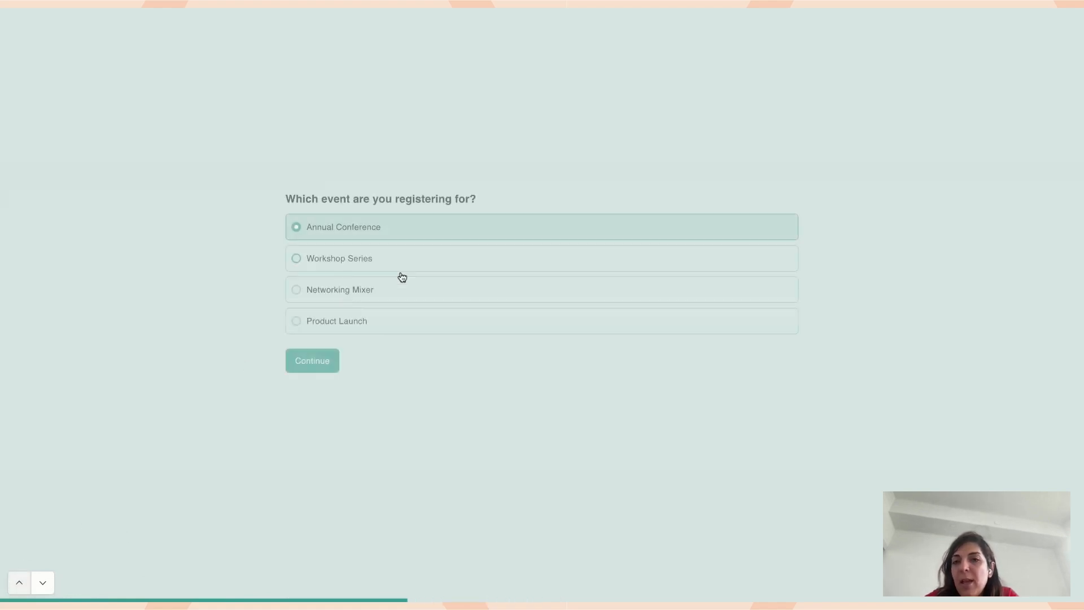
{"action": "left_click", "coordinate": [355, 262]}
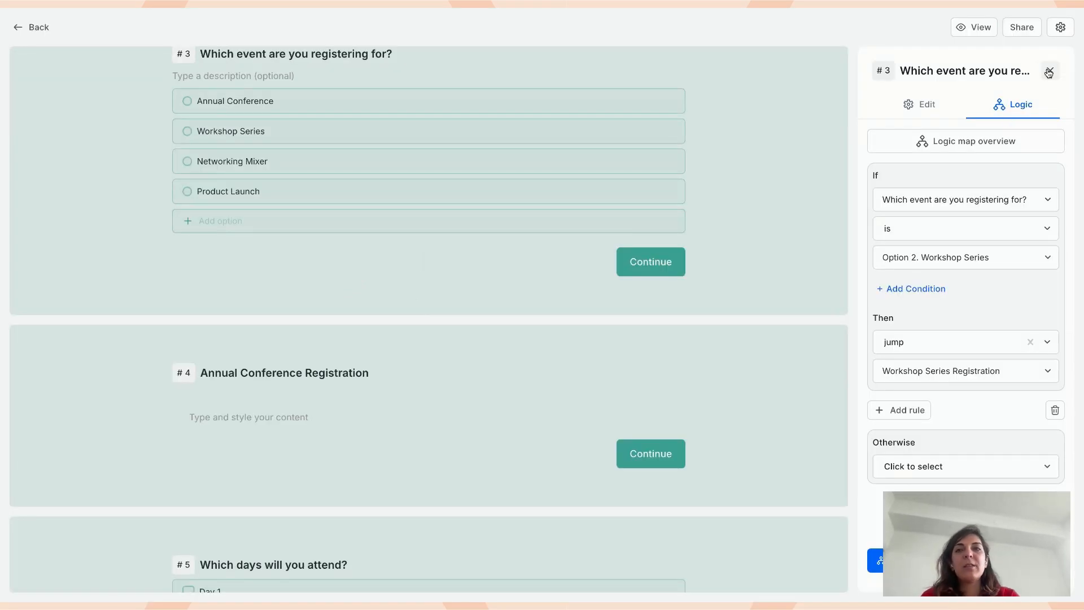
Close the event question's settings and open the logic of the Annual Conference Registration section
{"action": "left_click", "coordinate": [1048, 72]}
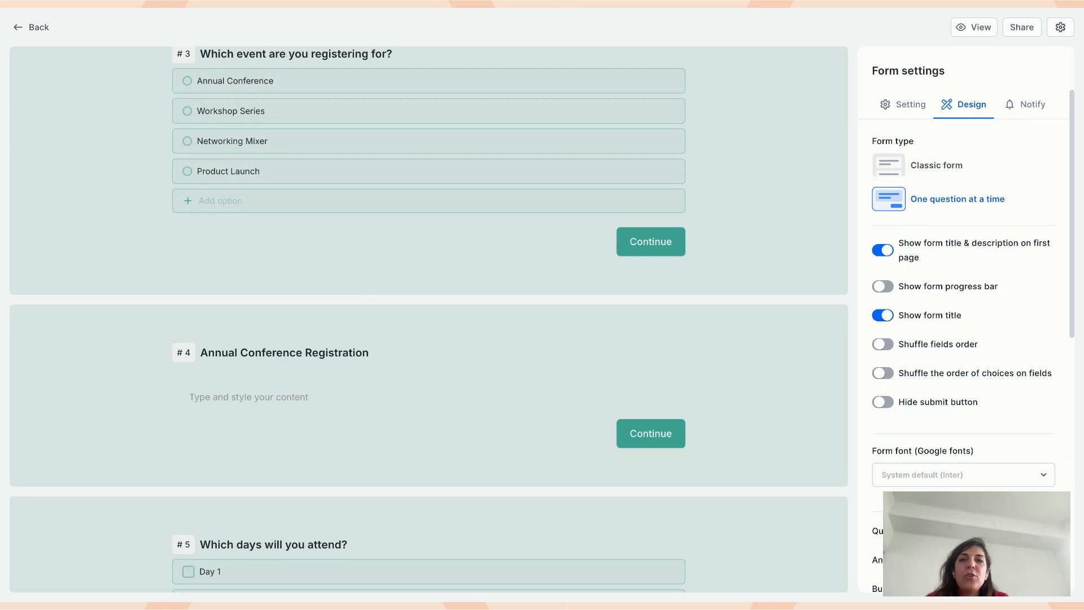
{"action": "scroll", "coordinate": [387, 241], "scroll_direction": "up", "scroll_amount": 1}
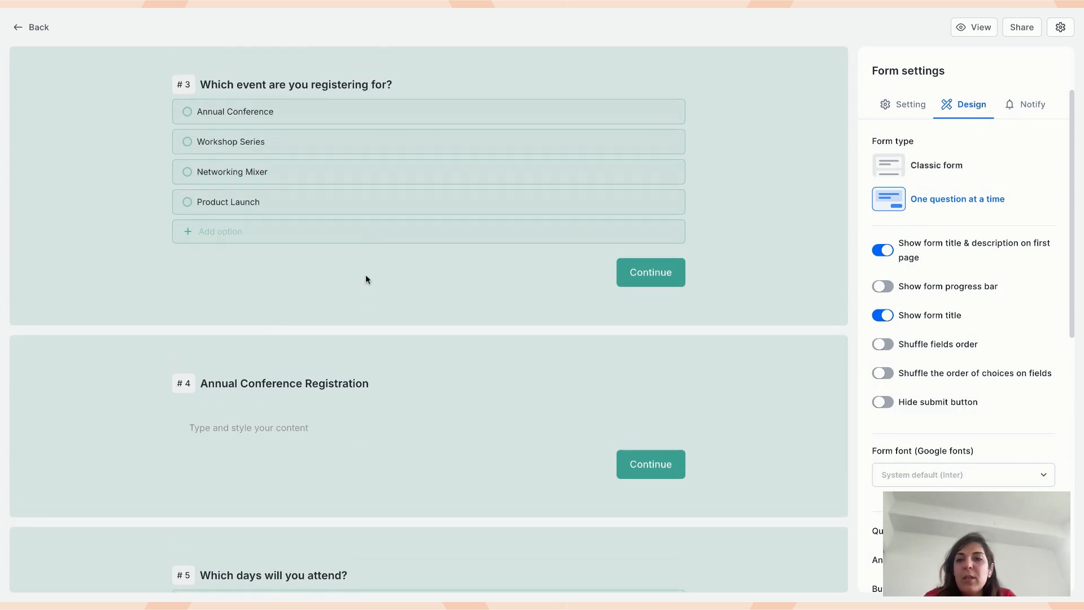
{"action": "left_click", "coordinate": [367, 420]}
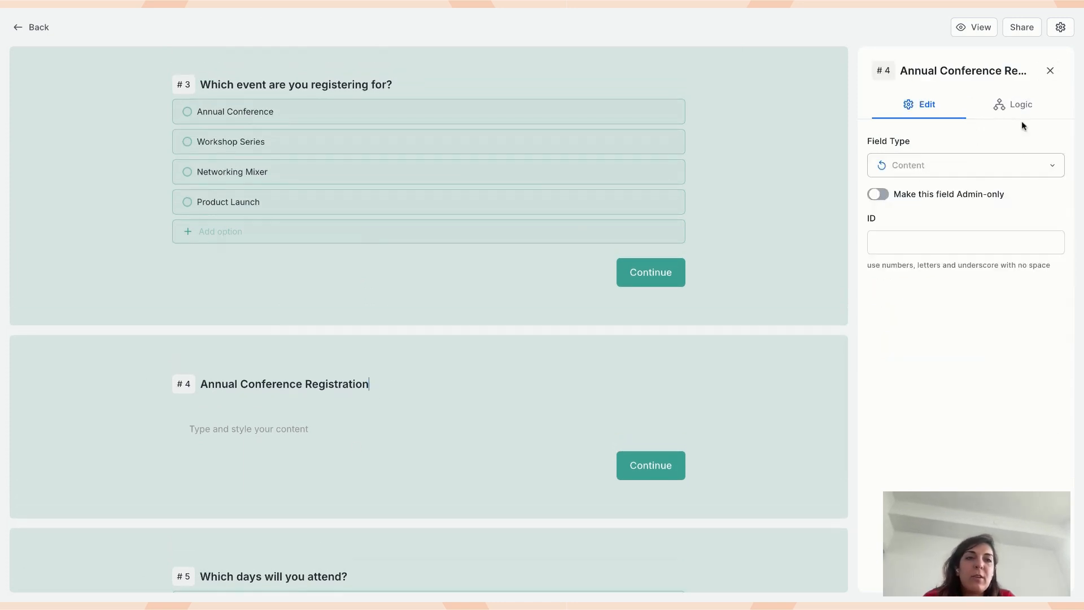
{"action": "left_click", "coordinate": [1022, 105]}
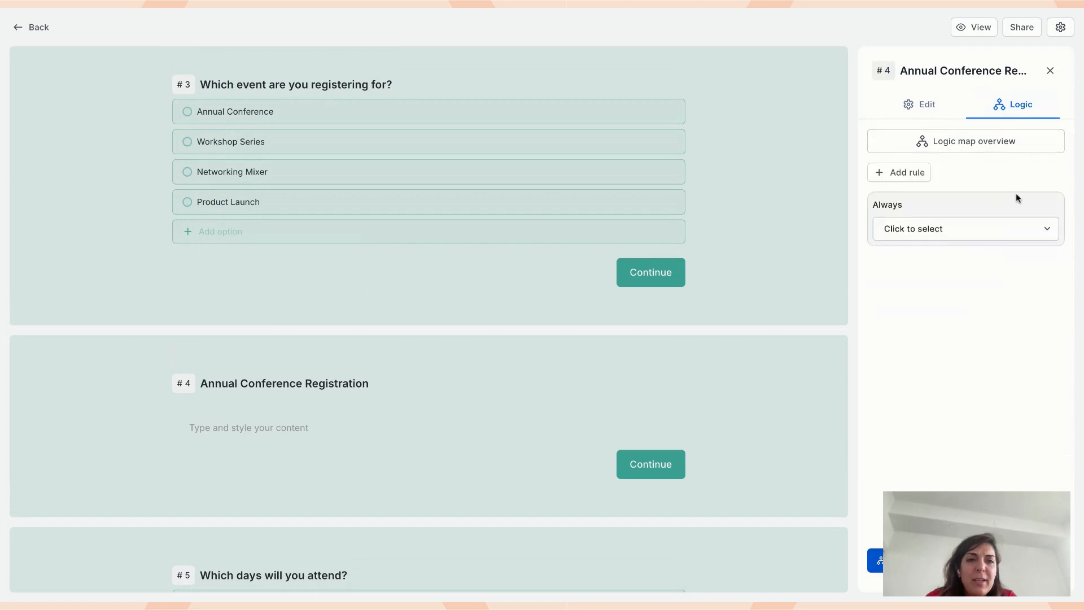
Open the logic map overview and move the Annual Conference Registration node above the main row of questions
{"action": "left_click", "coordinate": [971, 142]}
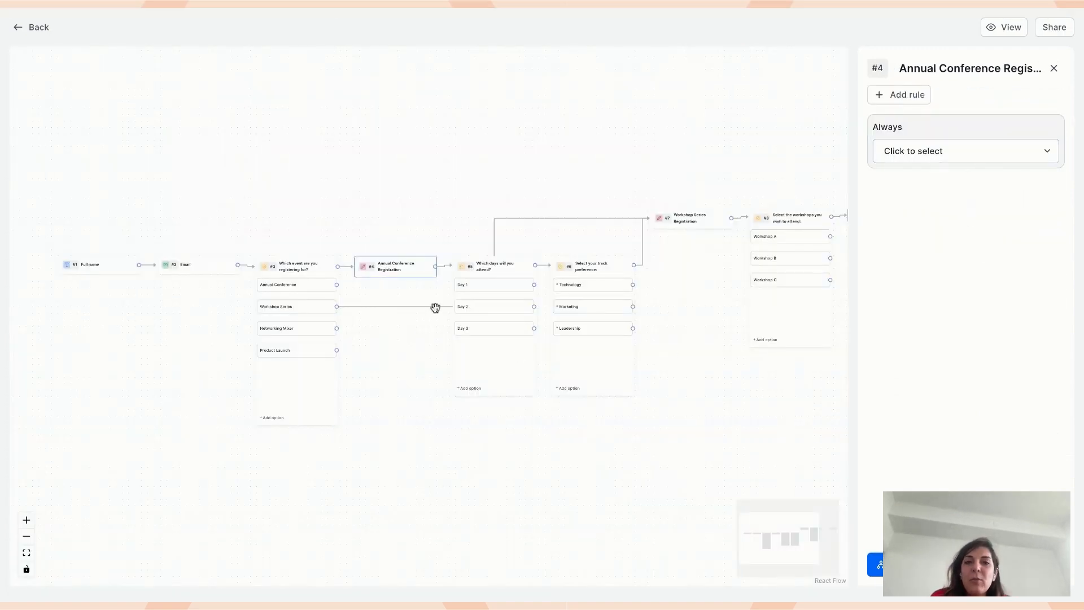
{"action": "left_click_drag", "start_coordinate": [692, 300], "coordinate": [743, 288]}
{"action": "left_click_drag", "start_coordinate": [438, 249], "coordinate": [436, 192]}
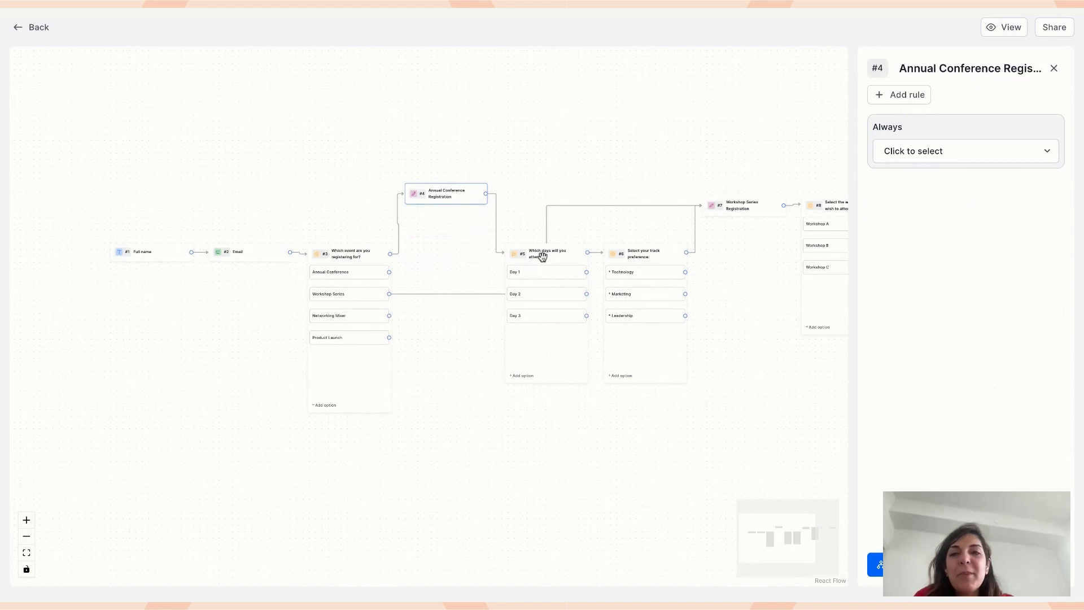
Examine how the event question's answers connect to the Annual Conference Registration section and the attendance days question in the logic map
{"action": "scroll", "coordinate": [430, 245], "scroll_direction": "up", "scroll_amount": 5}
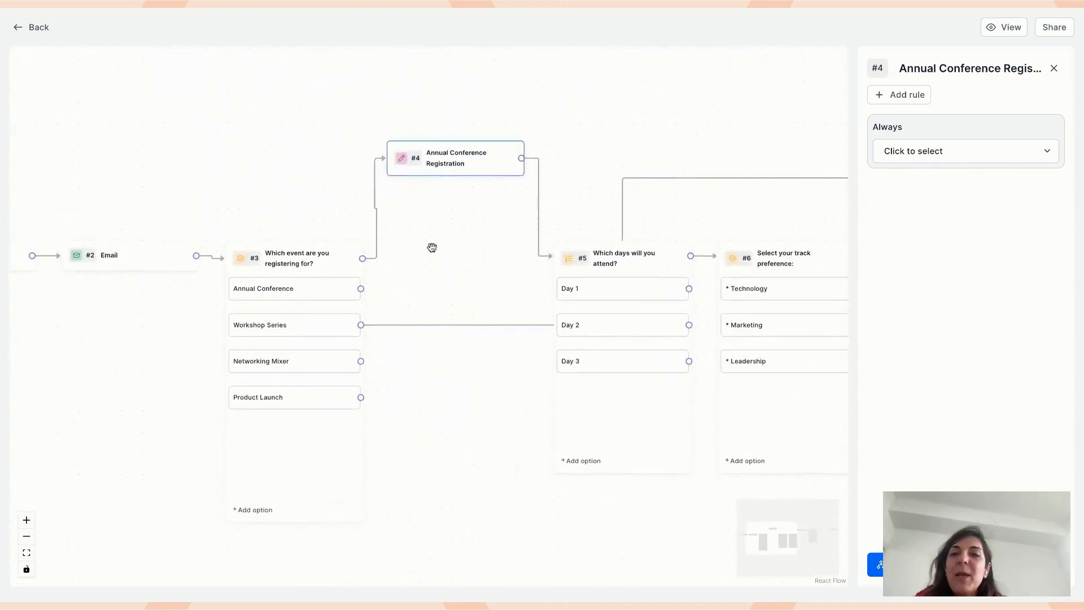
{"action": "scroll", "coordinate": [501, 121], "scroll_direction": "up", "scroll_amount": 1}
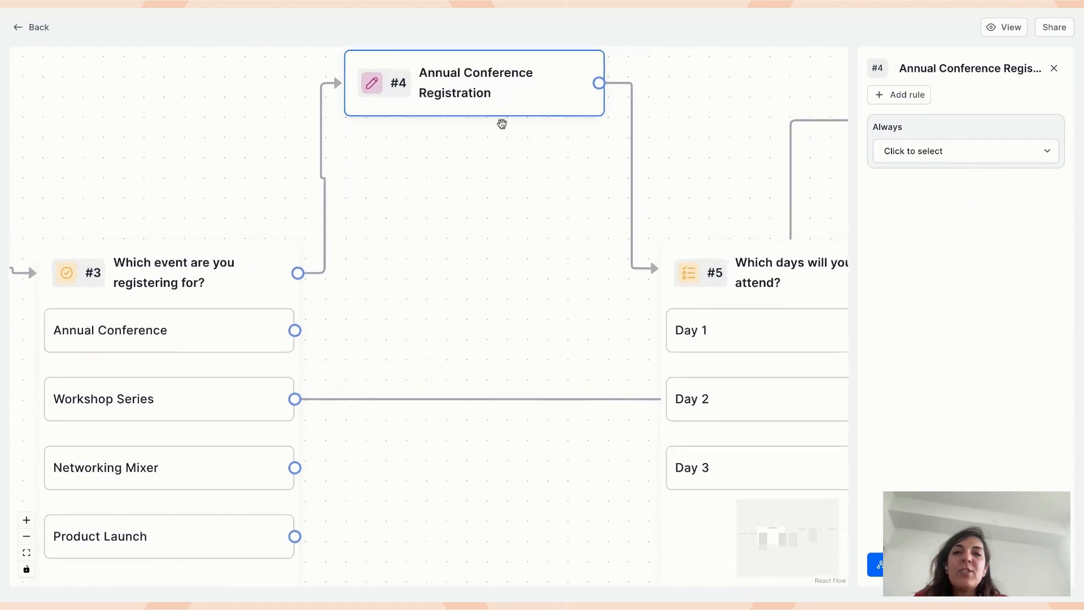
{"action": "scroll", "coordinate": [468, 218], "scroll_direction": "down", "scroll_amount": 1}
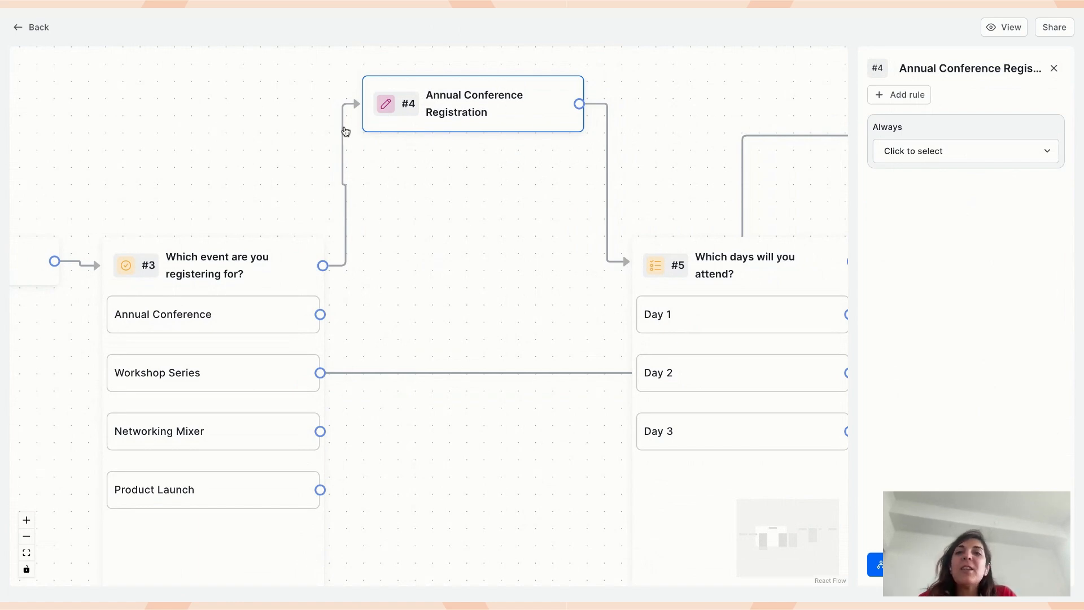
{"action": "scroll", "coordinate": [548, 171], "scroll_direction": "down", "scroll_amount": 3}
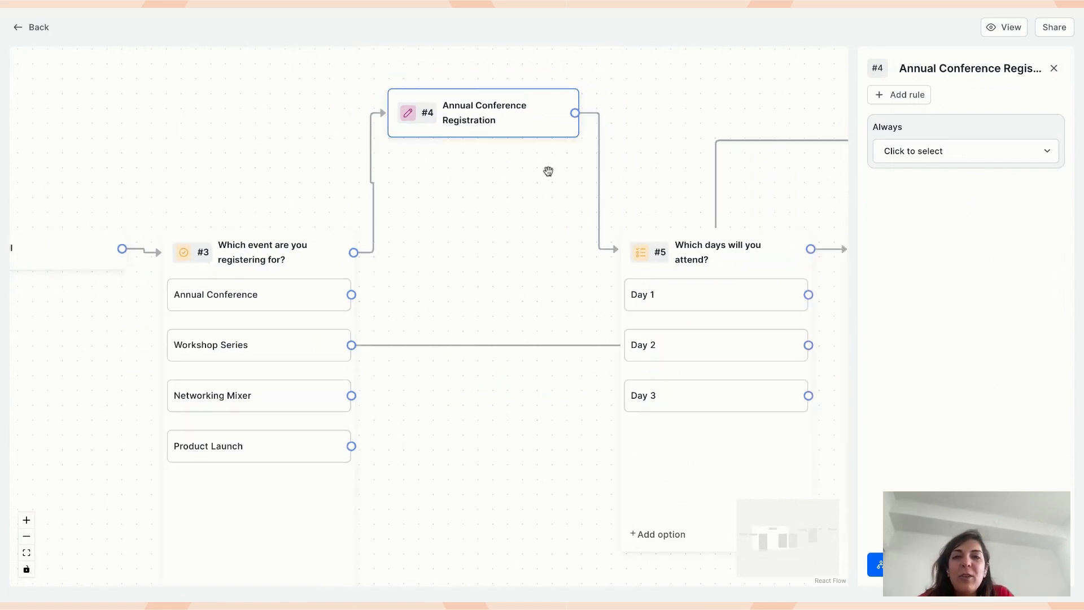
{"action": "left_click_drag", "start_coordinate": [141, 304], "coordinate": [515, 304]}
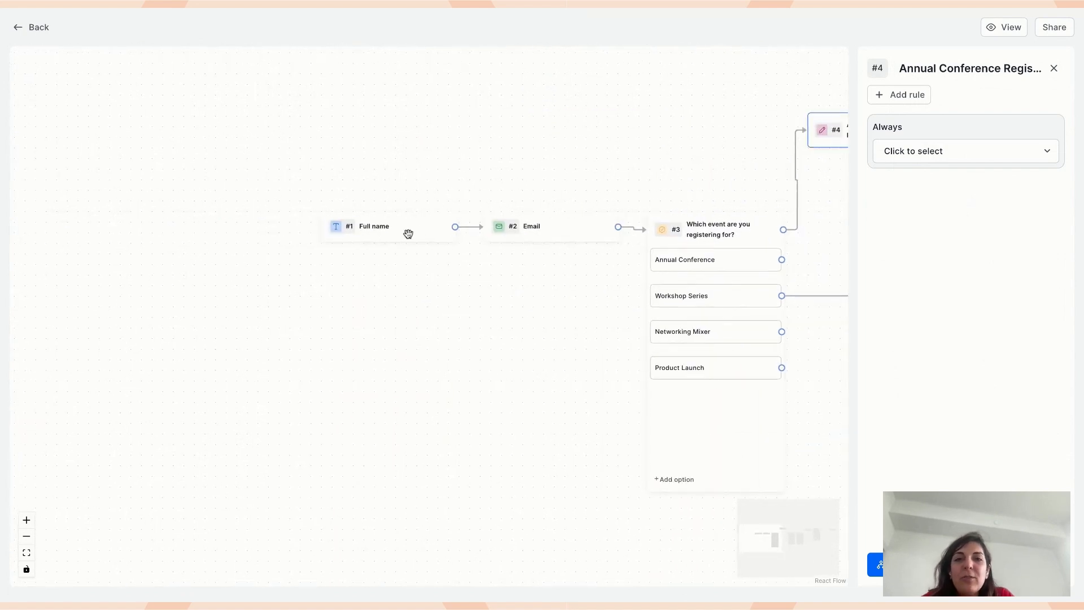
{"action": "left_click_drag", "start_coordinate": [573, 281], "coordinate": [261, 283]}
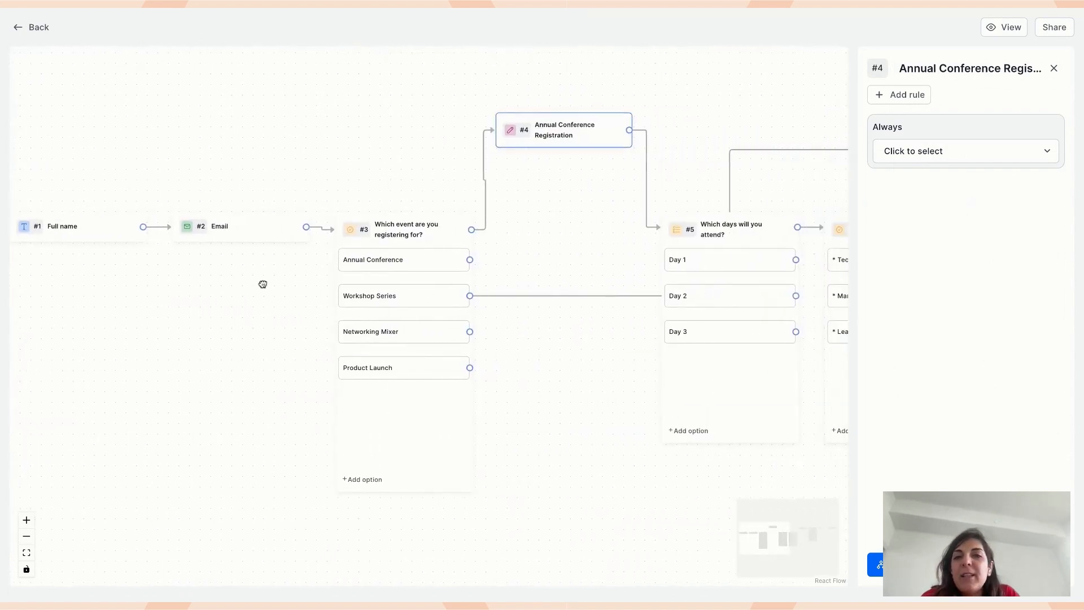
{"action": "scroll", "coordinate": [425, 254], "scroll_direction": "up", "scroll_amount": 5}
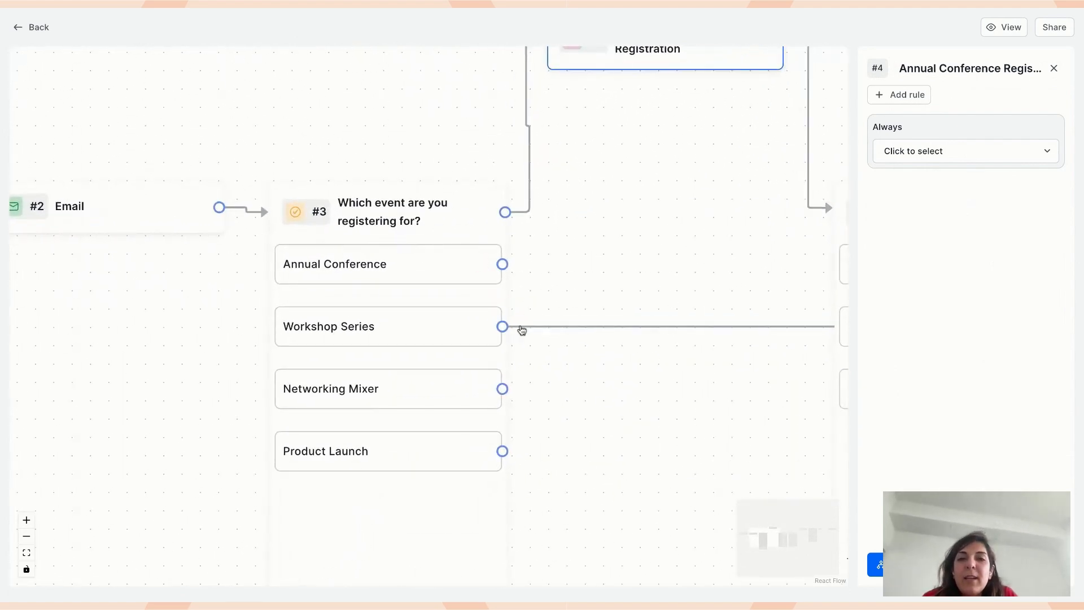
{"action": "left_click_drag", "start_coordinate": [710, 273], "coordinate": [341, 254]}
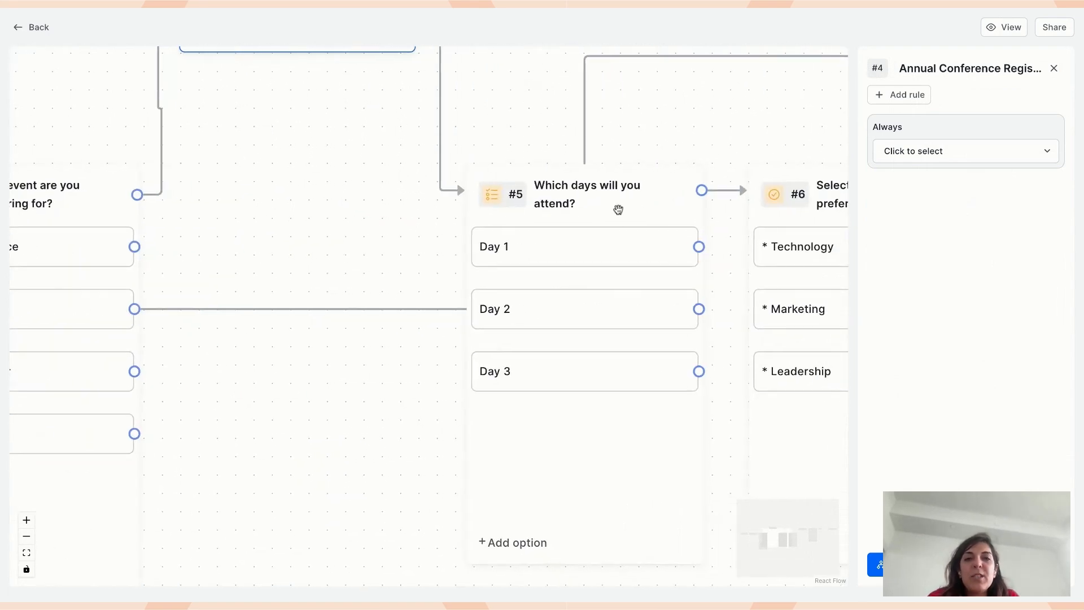
{"action": "left_click_drag", "start_coordinate": [261, 197], "coordinate": [496, 330]}
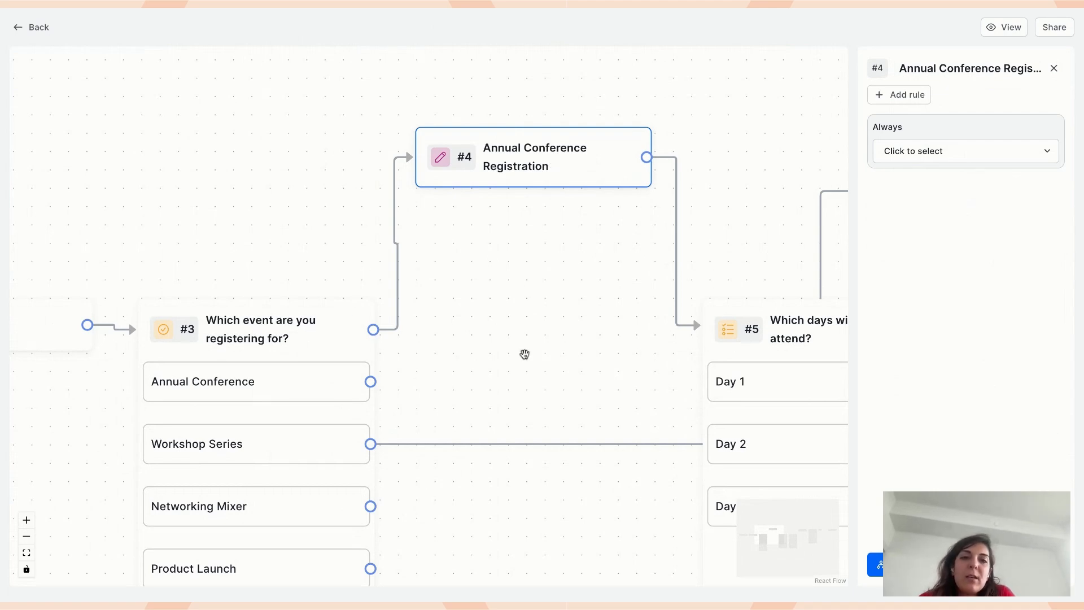
Move the attendance days and track preference nodes below the main row and raise the Workshop Series Registration node
{"action": "scroll", "coordinate": [524, 354], "scroll_direction": "down", "scroll_amount": 5}
{"action": "left_click_drag", "start_coordinate": [525, 354], "coordinate": [301, 315]}
{"action": "left_click_drag", "start_coordinate": [486, 308], "coordinate": [481, 407]}
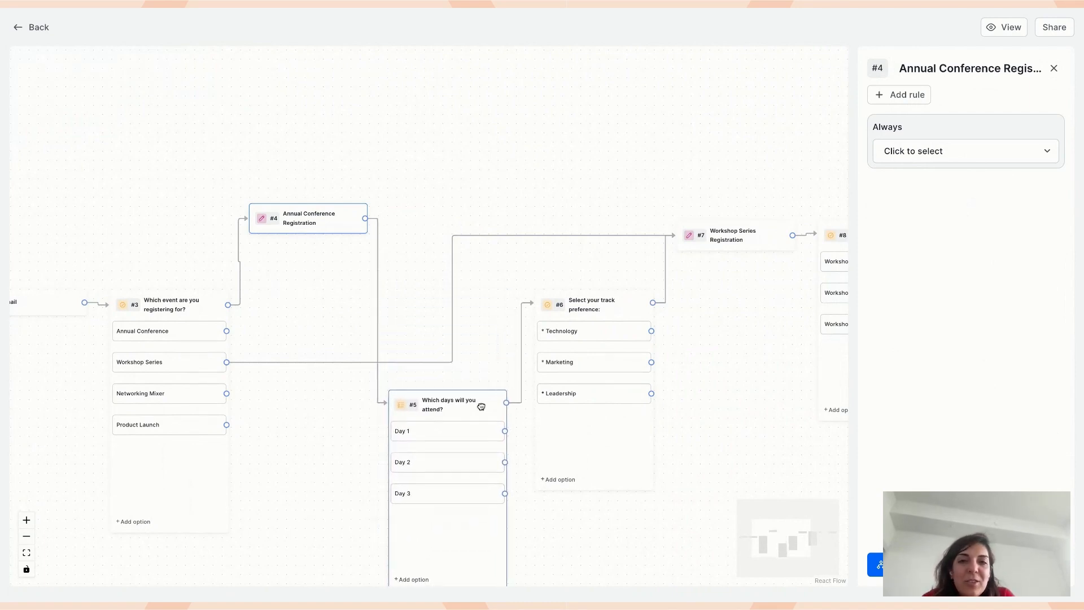
{"action": "left_click_drag", "start_coordinate": [628, 303], "coordinate": [631, 400]}
{"action": "left_click_drag", "start_coordinate": [728, 235], "coordinate": [718, 198]}
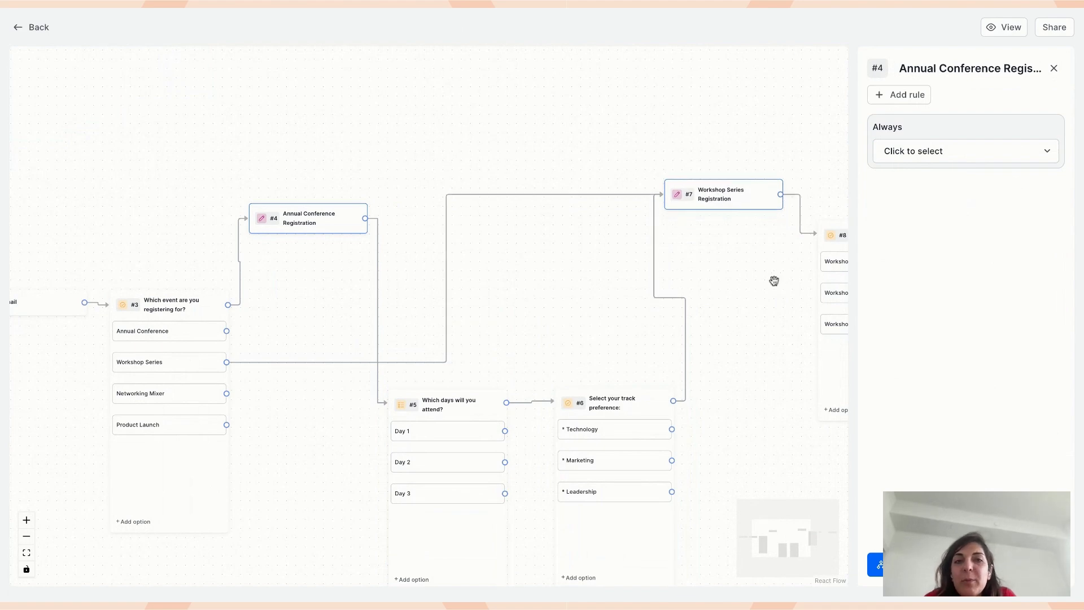
Line up the workshop selection and Submit nodes with the Workshop Series Registration node
{"action": "left_click_drag", "start_coordinate": [779, 281], "coordinate": [560, 250]}
{"action": "left_click", "coordinate": [660, 208]}
{"action": "left_click_drag", "start_coordinate": [661, 207], "coordinate": [658, 170]}
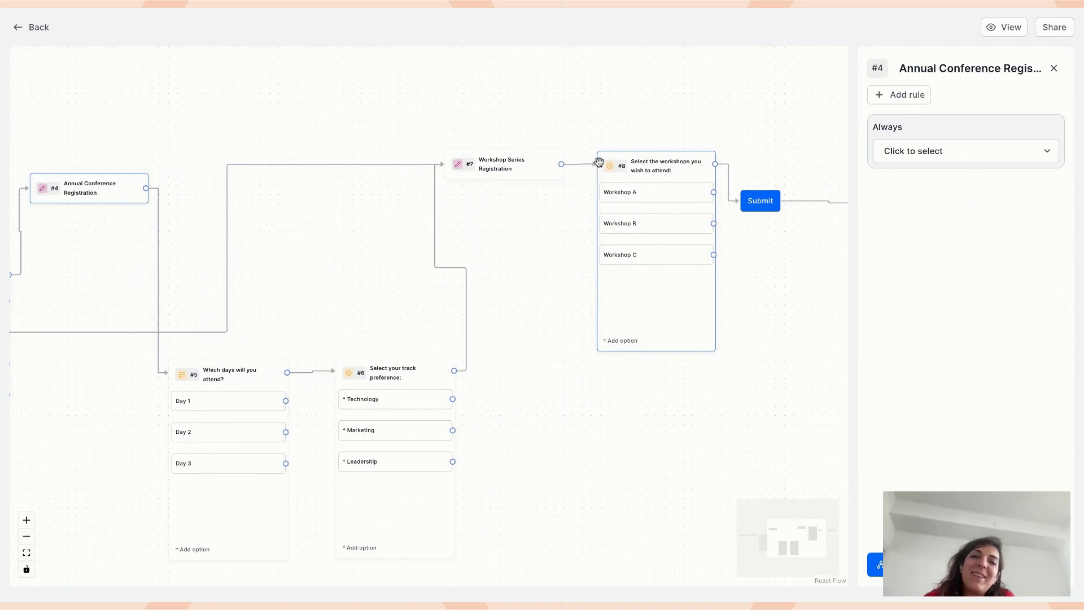
{"action": "left_click_drag", "start_coordinate": [749, 259], "coordinate": [454, 230]}
{"action": "left_click_drag", "start_coordinate": [459, 164], "coordinate": [480, 128]}
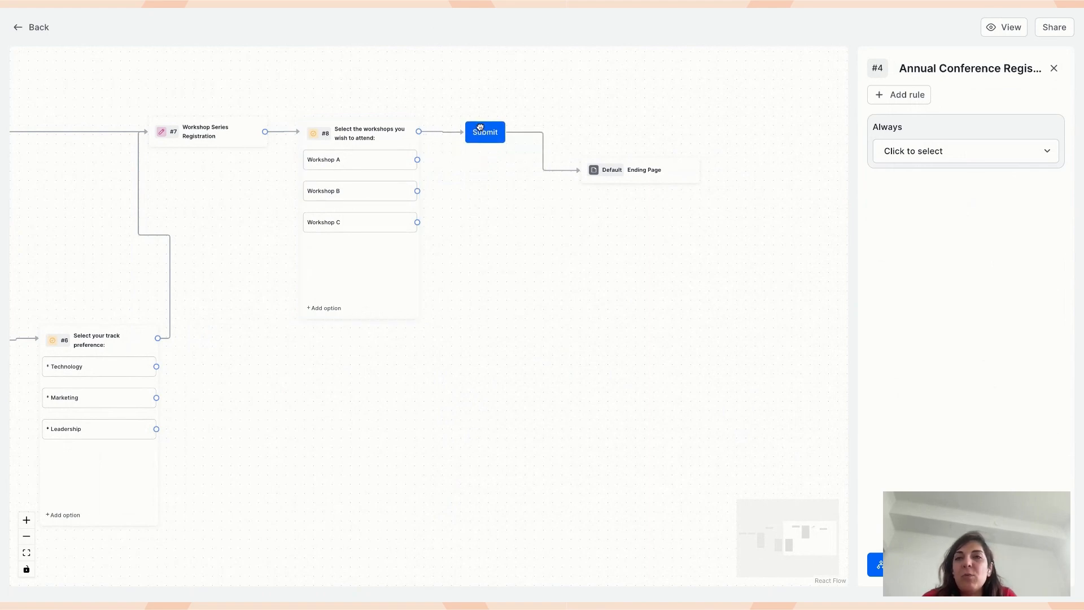
Review the logic rules of the event question, the attendance days question and the Workshop Series Registration section in the map
{"action": "left_click_drag", "start_coordinate": [595, 225], "coordinate": [1027, 231]}
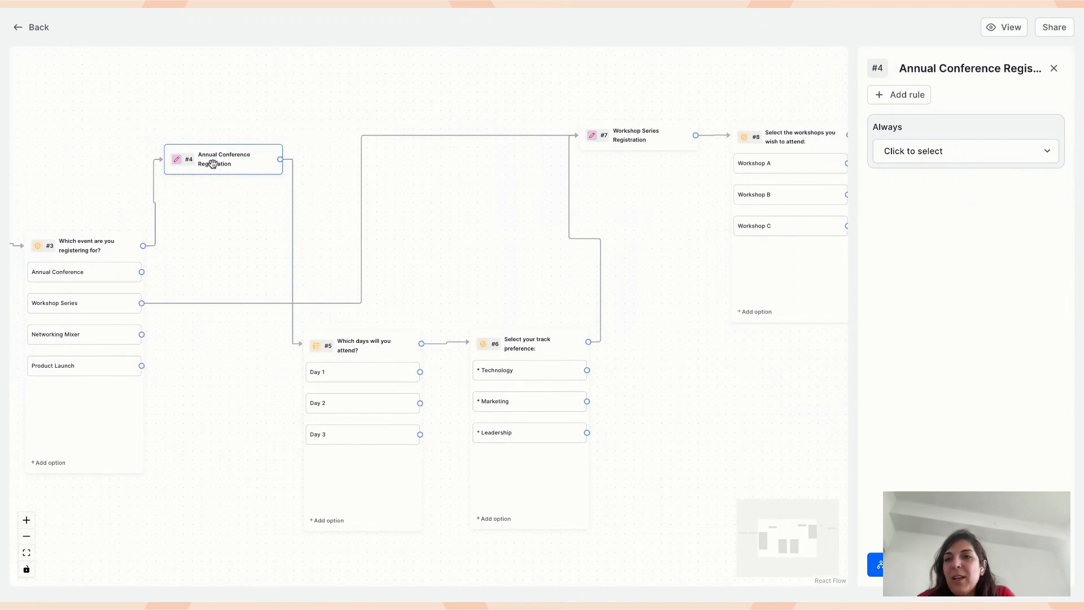
{"action": "left_click", "coordinate": [385, 355]}
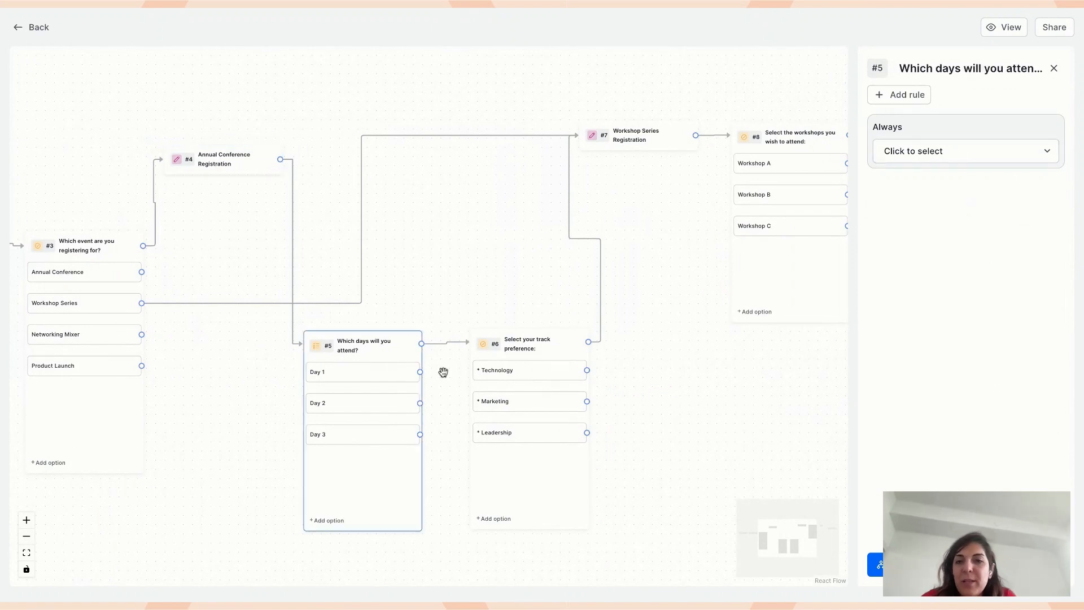
{"action": "left_click", "coordinate": [98, 254]}
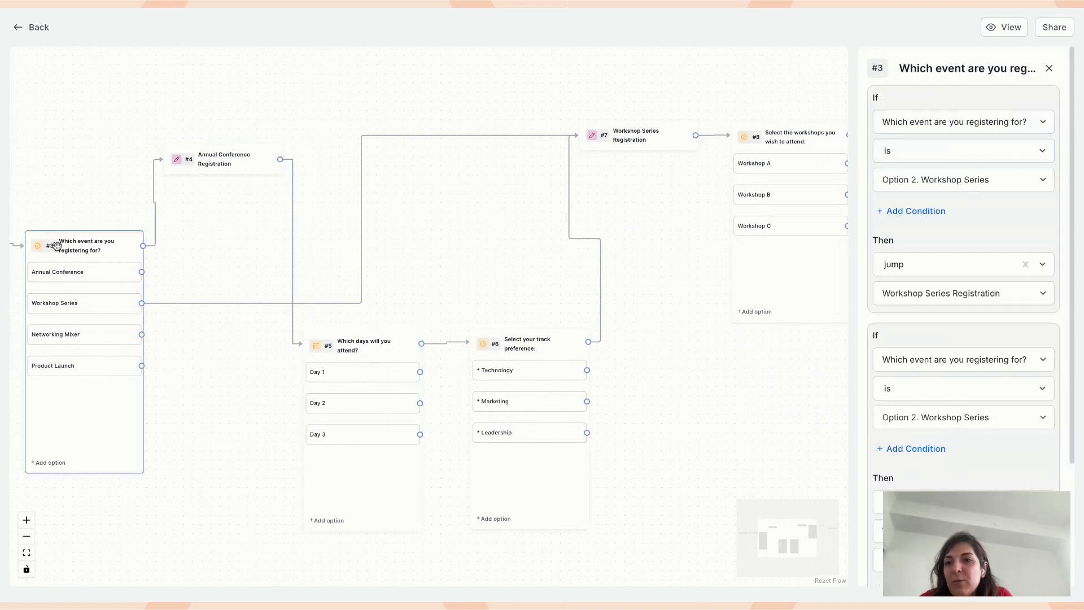
{"action": "scroll", "coordinate": [992, 232], "scroll_direction": "down", "scroll_amount": 3}
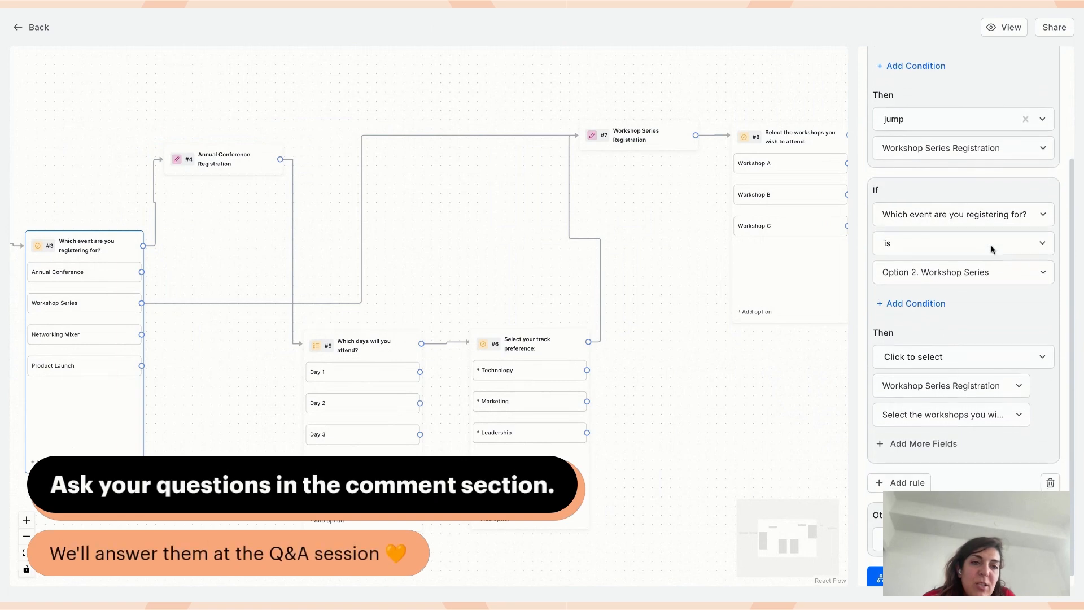
{"action": "scroll", "coordinate": [992, 249], "scroll_direction": "up", "scroll_amount": 3}
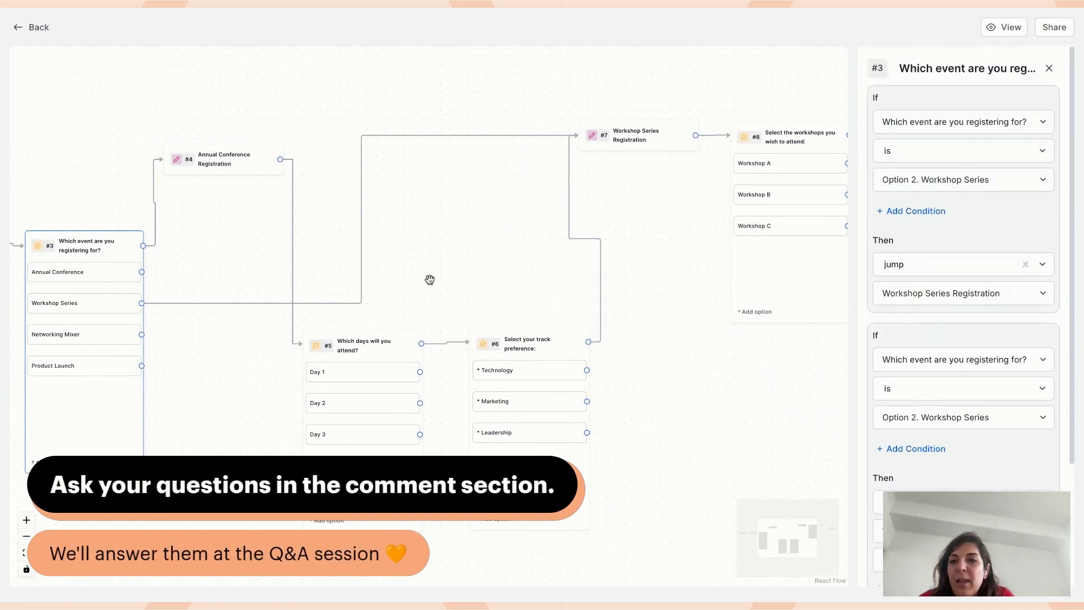
{"action": "left_click", "coordinate": [380, 346]}
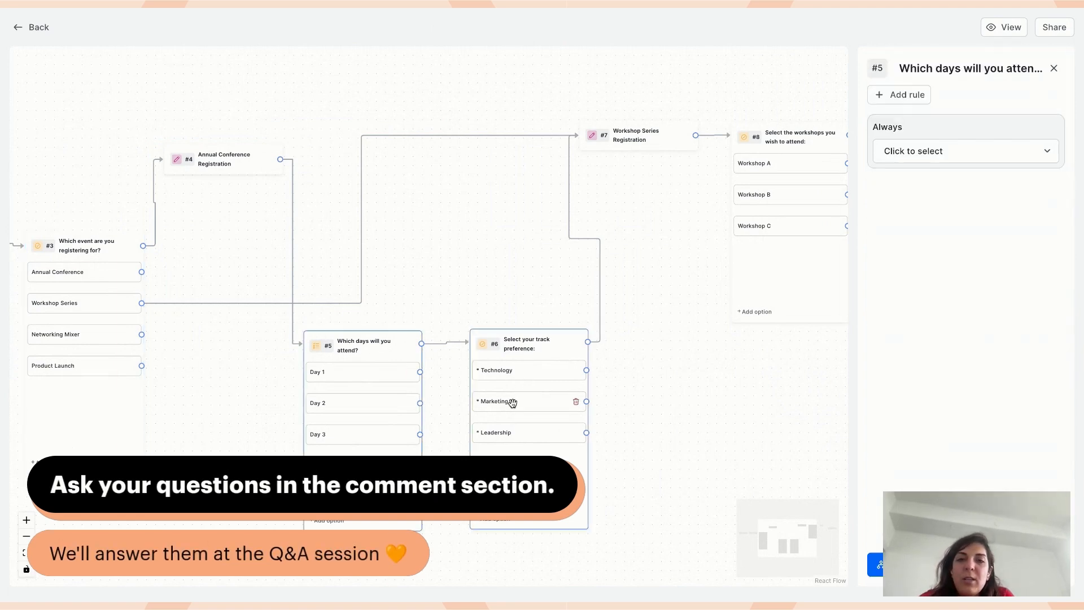
{"action": "left_click", "coordinate": [666, 147]}
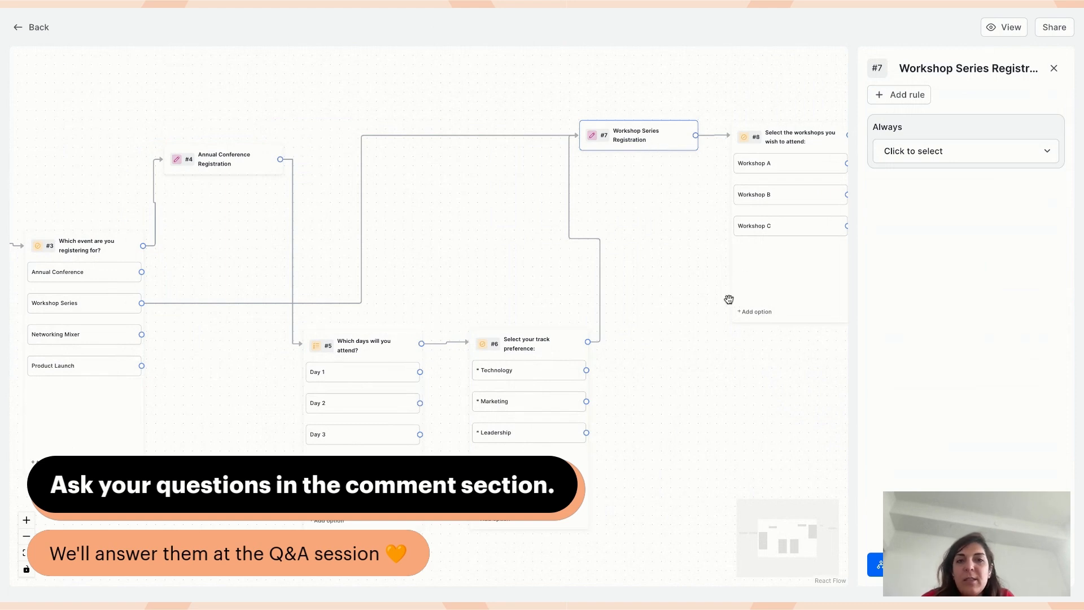
{"action": "left_click_drag", "start_coordinate": [702, 300], "coordinate": [609, 301]}
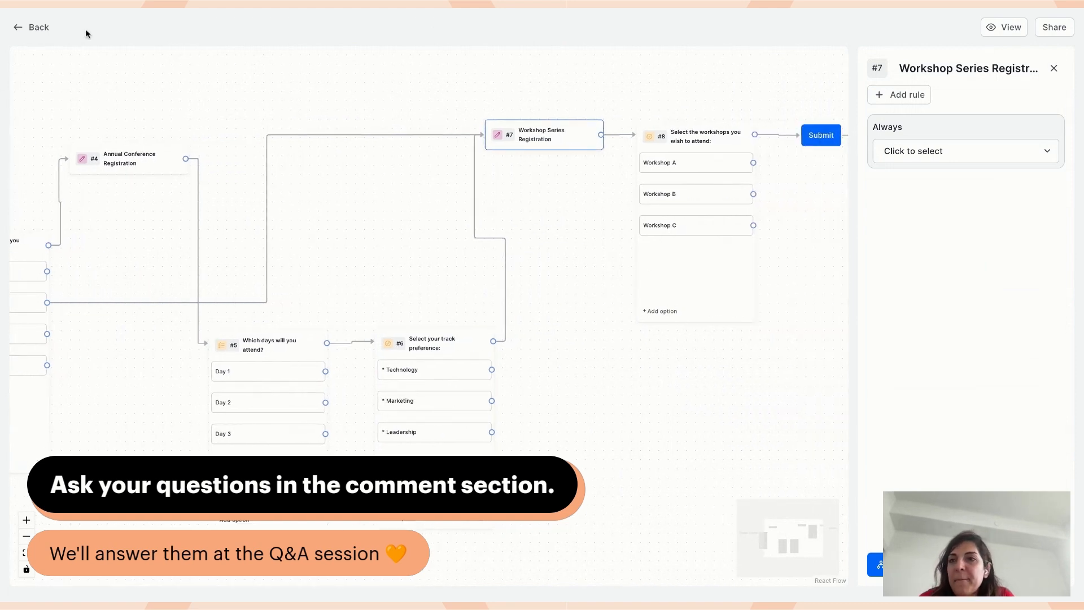
Look through the full list of logic rules for every question, return to the form editor and reopen the logic map overview
{"action": "left_click", "coordinate": [926, 564]}
{"action": "scroll", "coordinate": [520, 290], "scroll_direction": "down", "scroll_amount": 12}
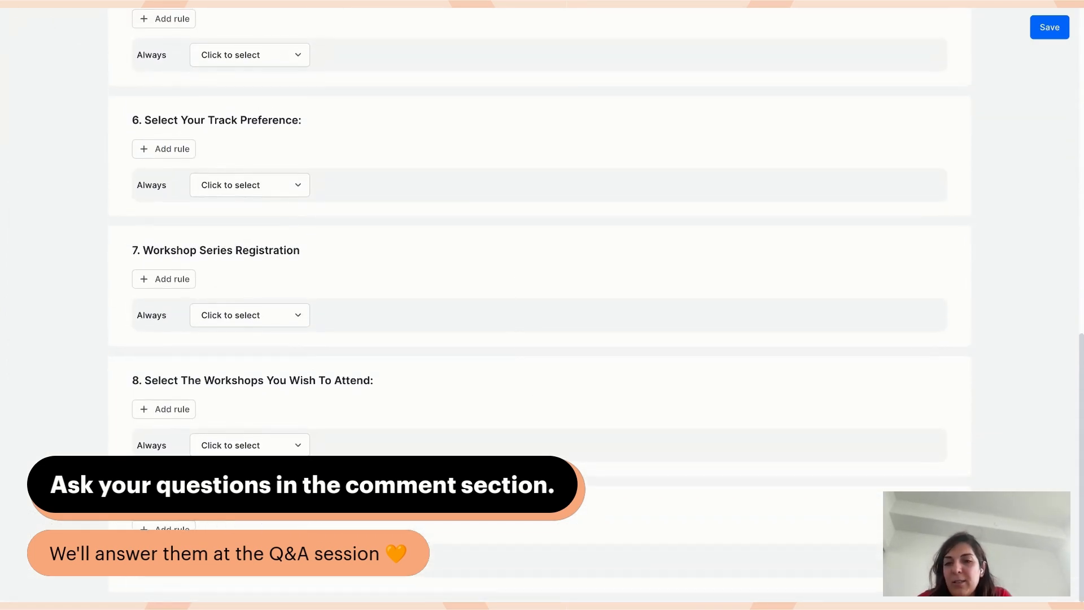
{"action": "scroll", "coordinate": [455, 249], "scroll_direction": "up", "scroll_amount": 12}
{"action": "left_click", "coordinate": [45, 40]}
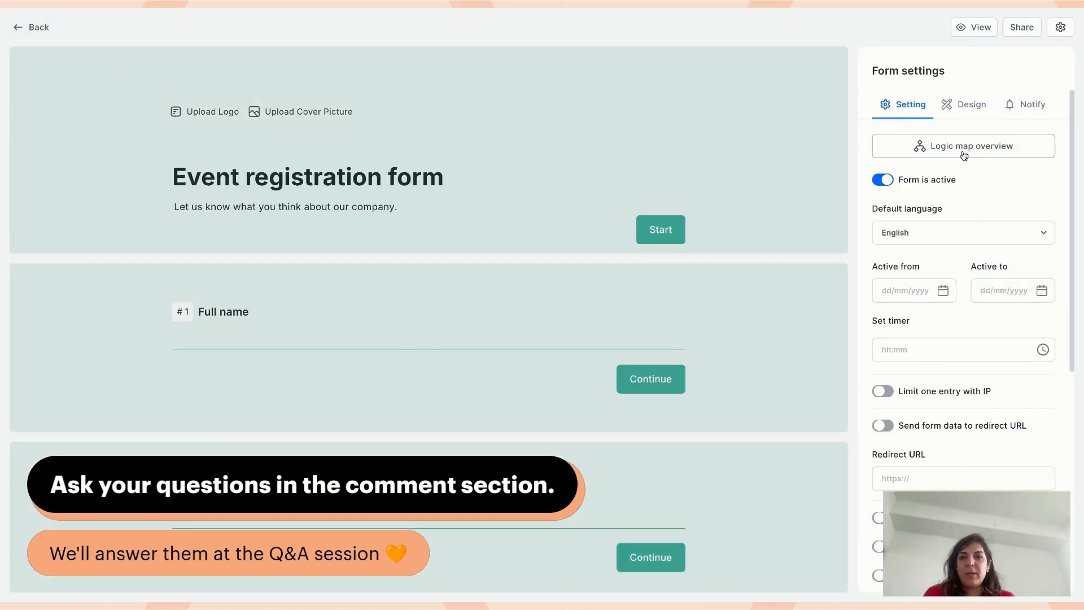
{"action": "left_click", "coordinate": [964, 154]}
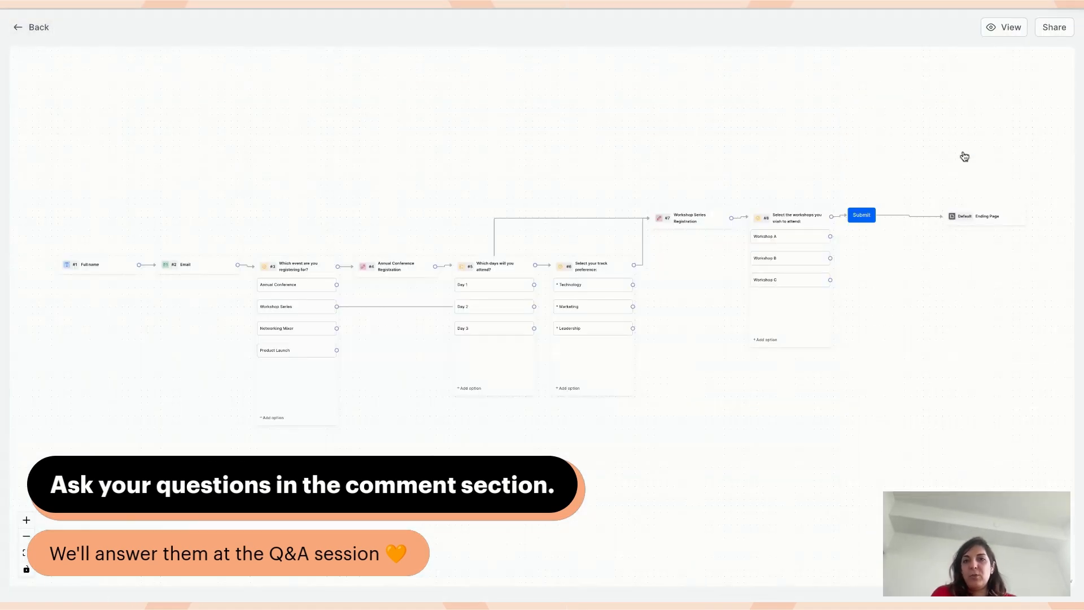